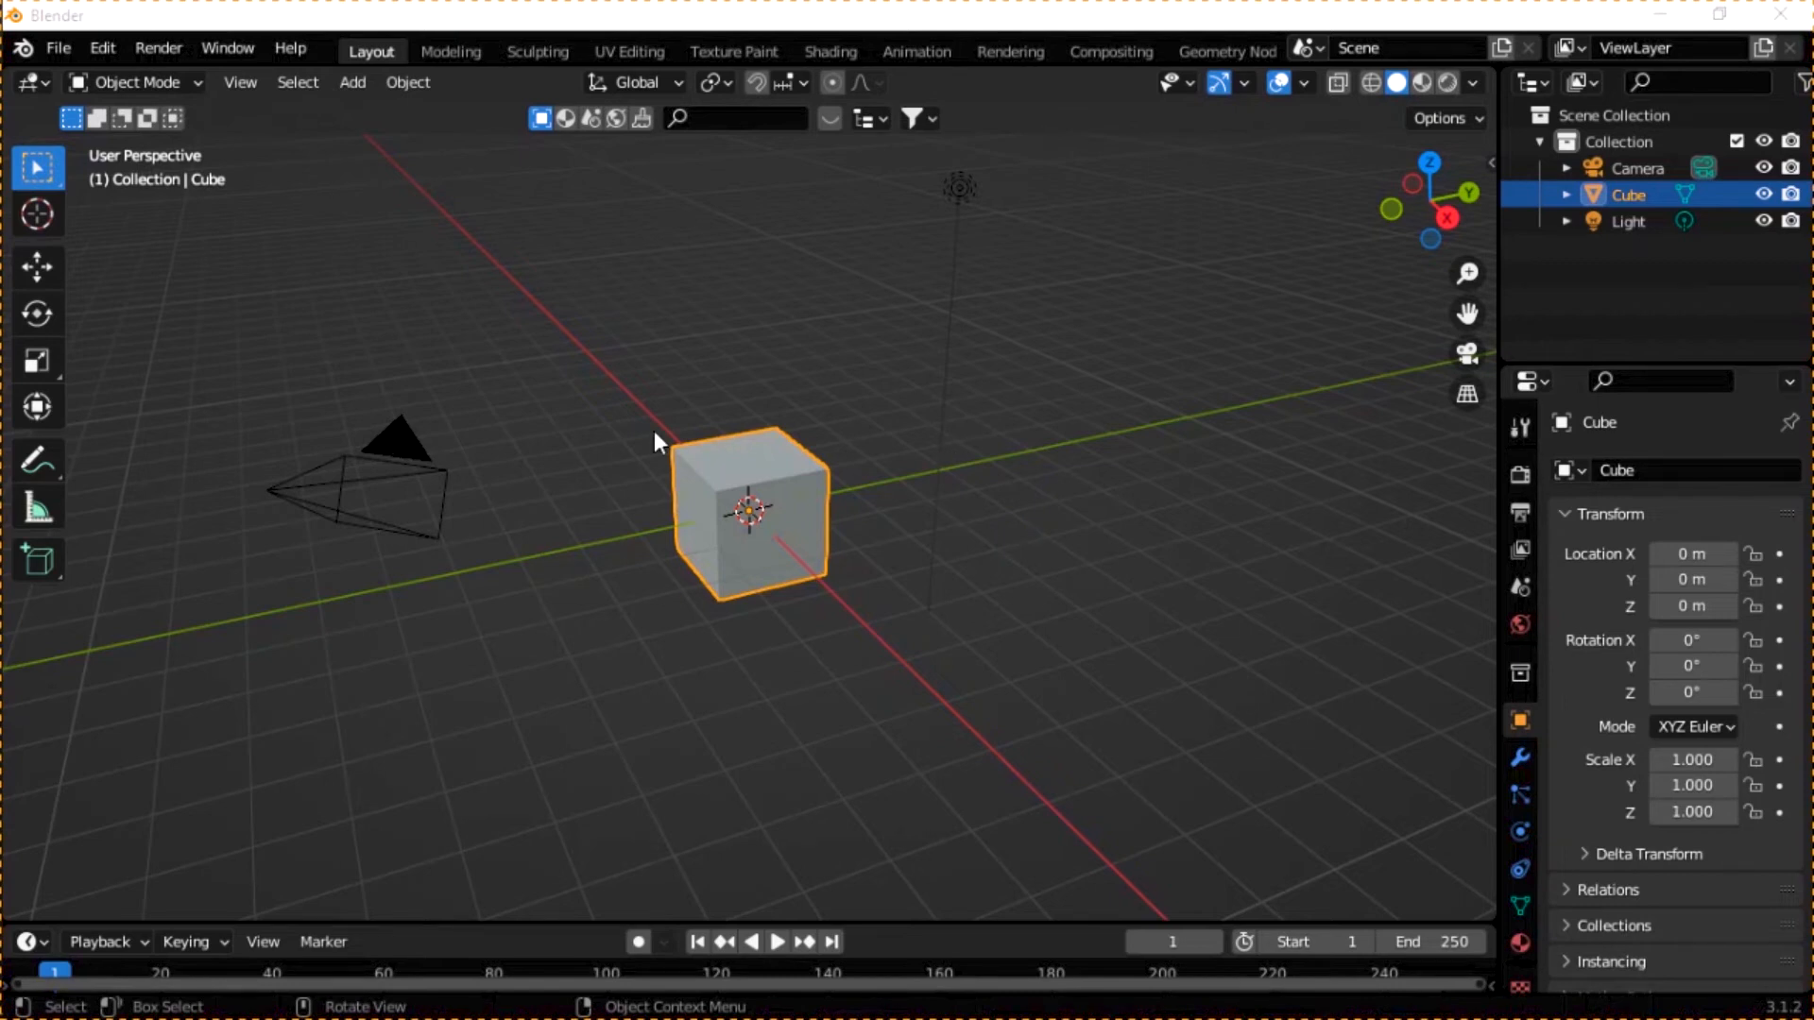
- Delete the default camera, cube and light from the scene
scroll(655, 519, down, 3)
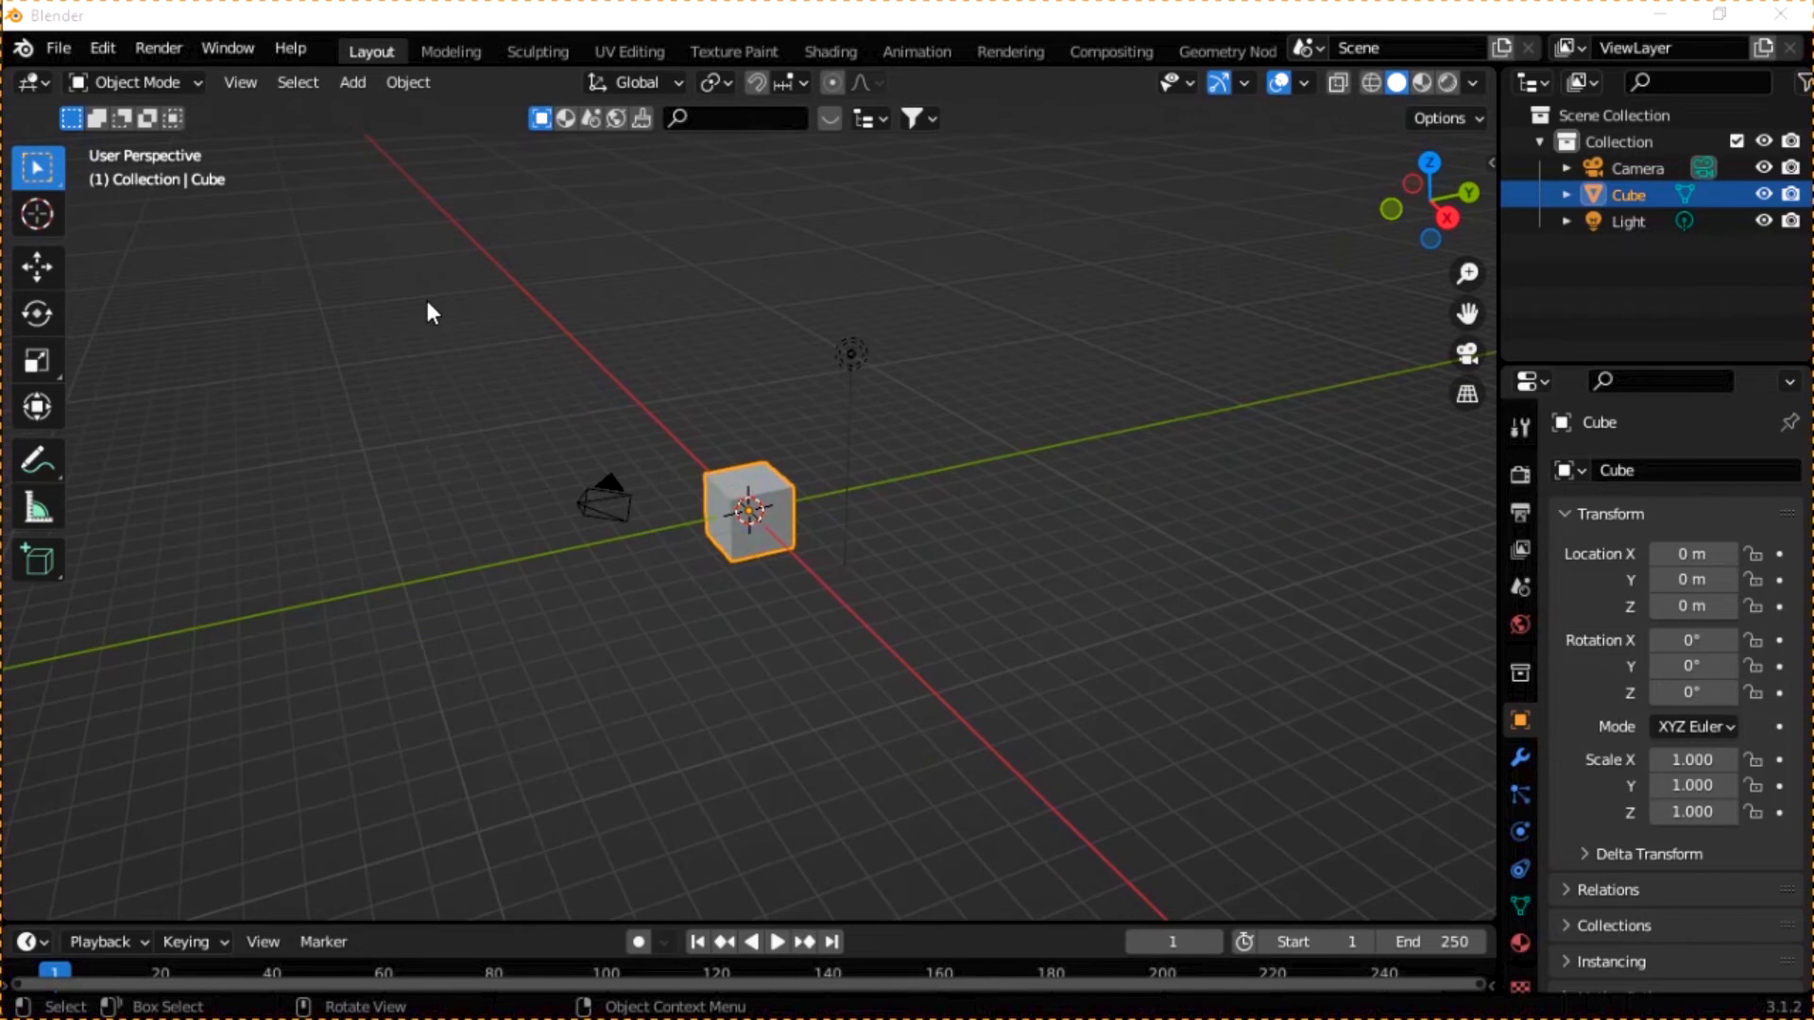
drag(427, 302, 1028, 703)
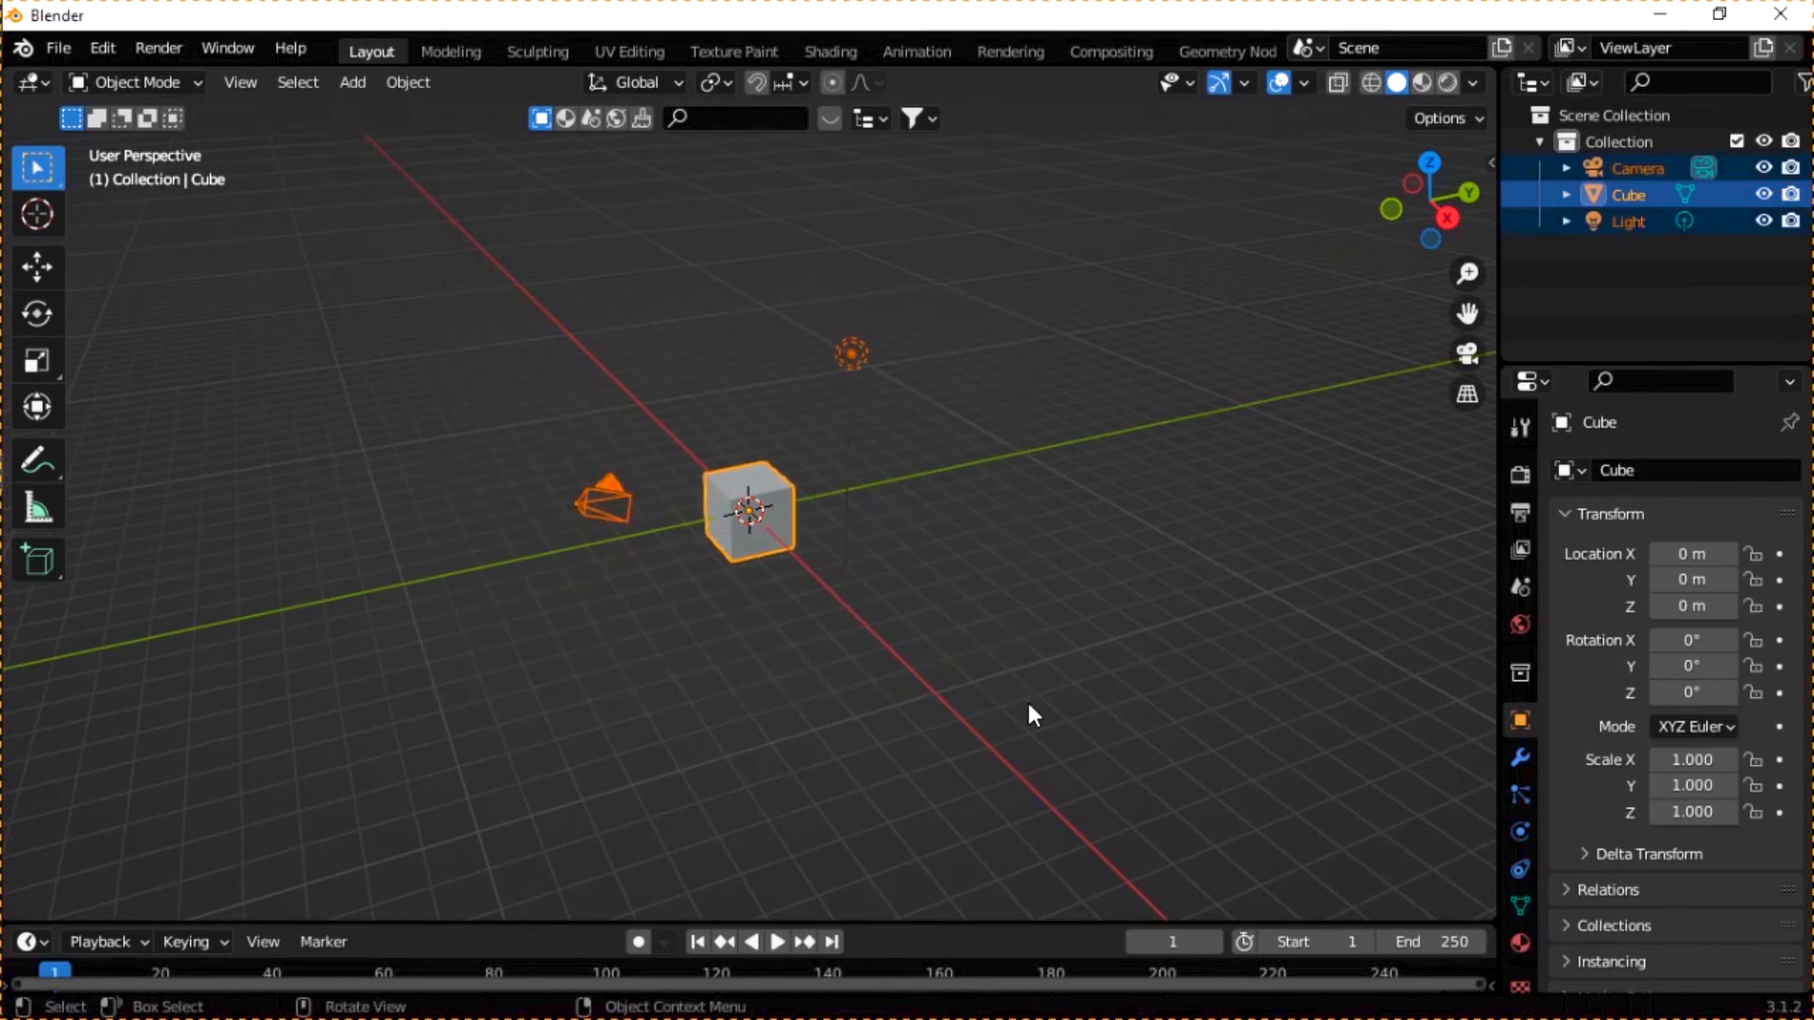
key(Delete)
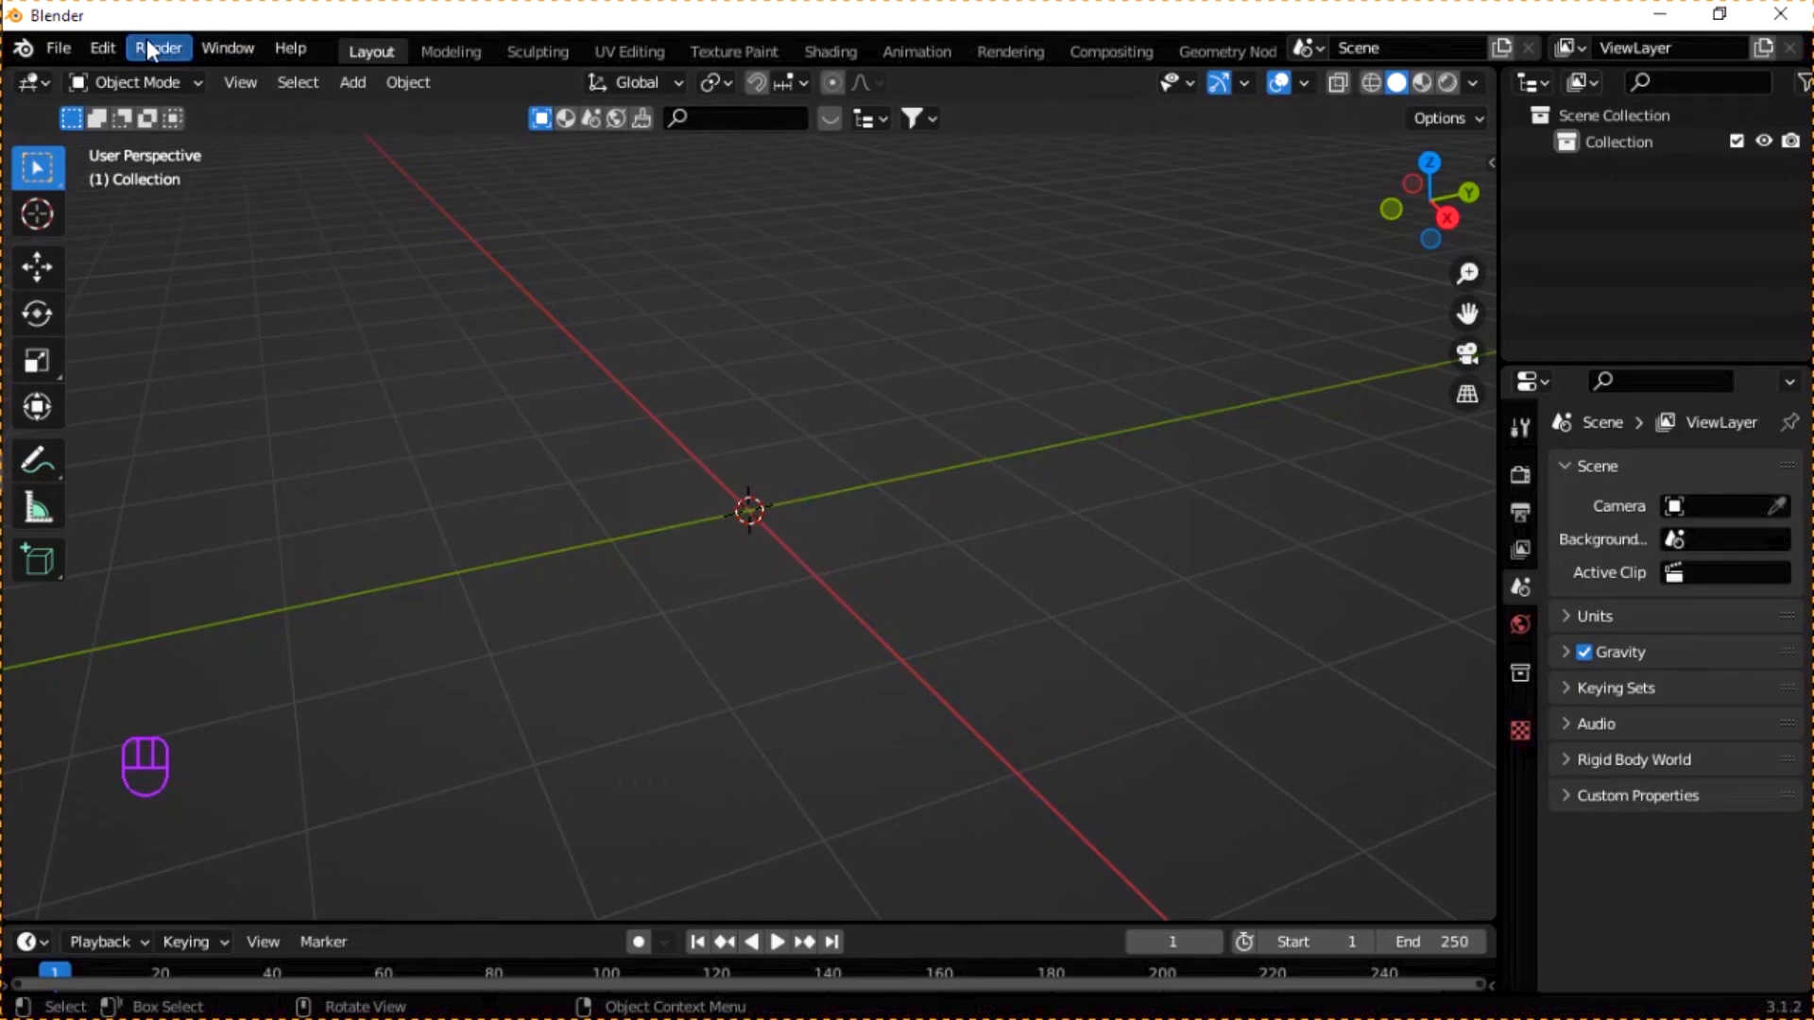
- Install the CAD Sketcher add-on from CAD_Sketcher-main 0.22.2.zip in the E:\Blender add-on\CAD sketcher folder
click(98, 47)
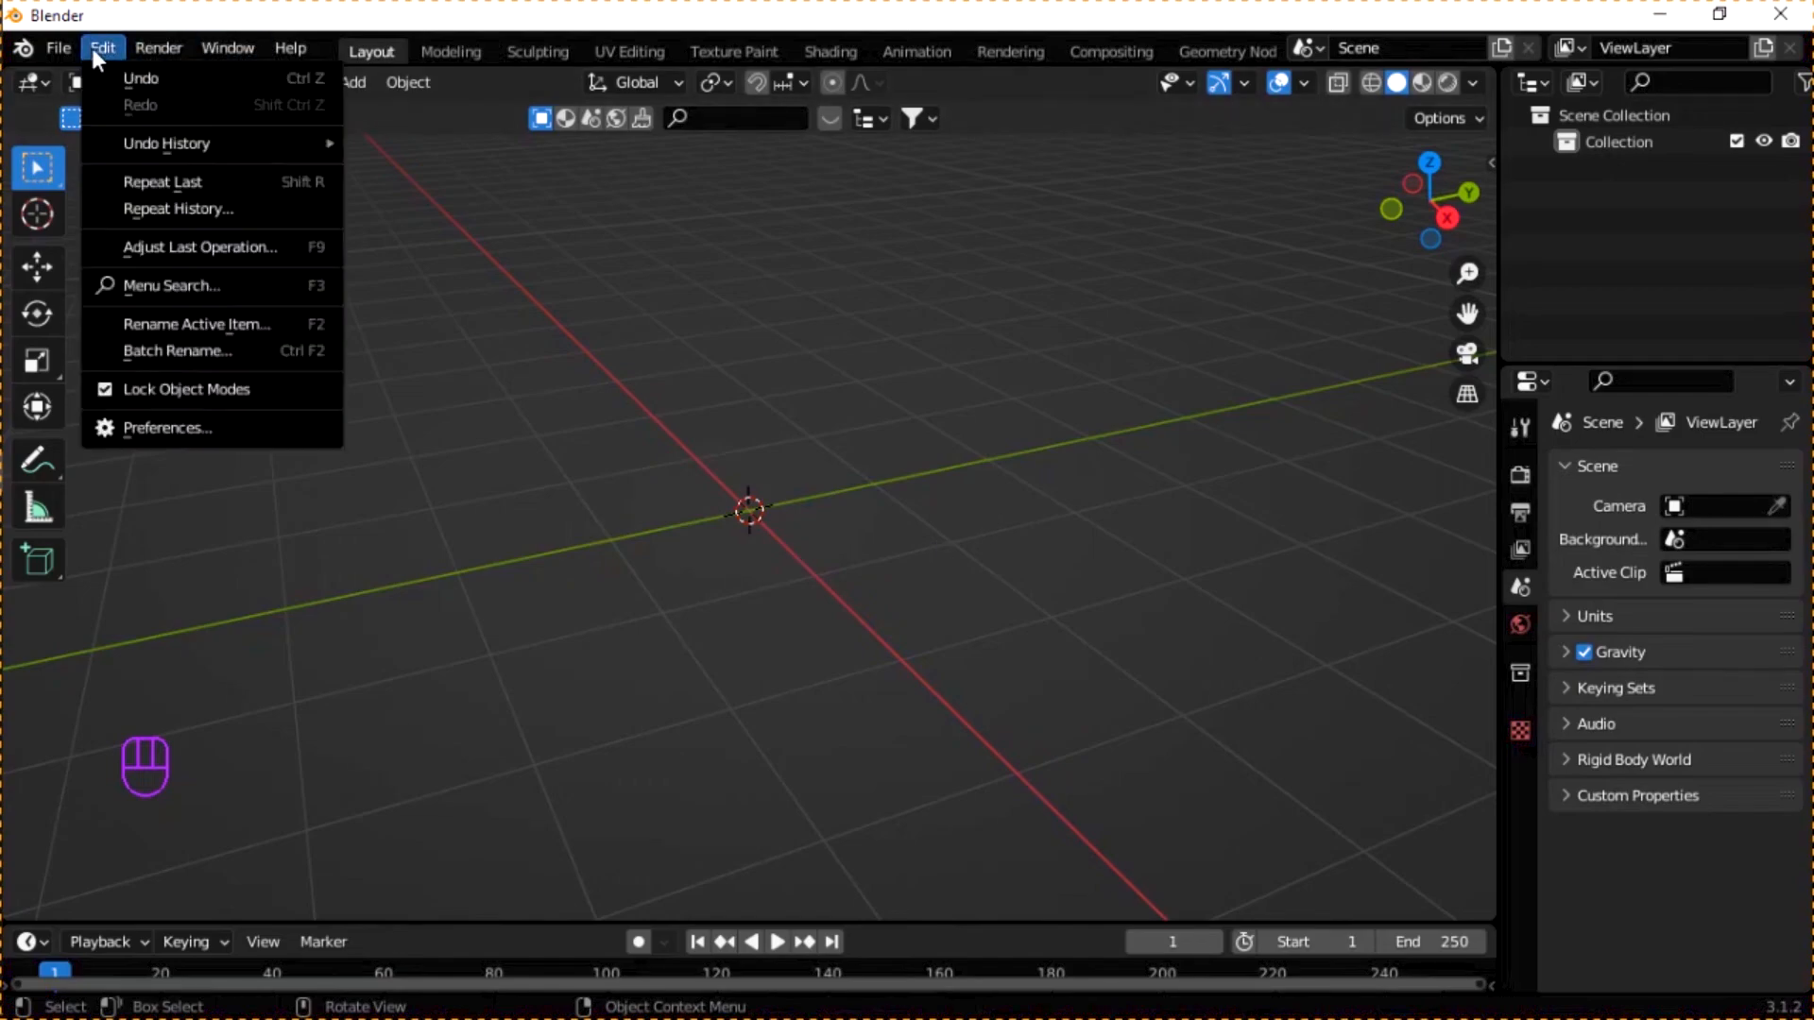
click(162, 430)
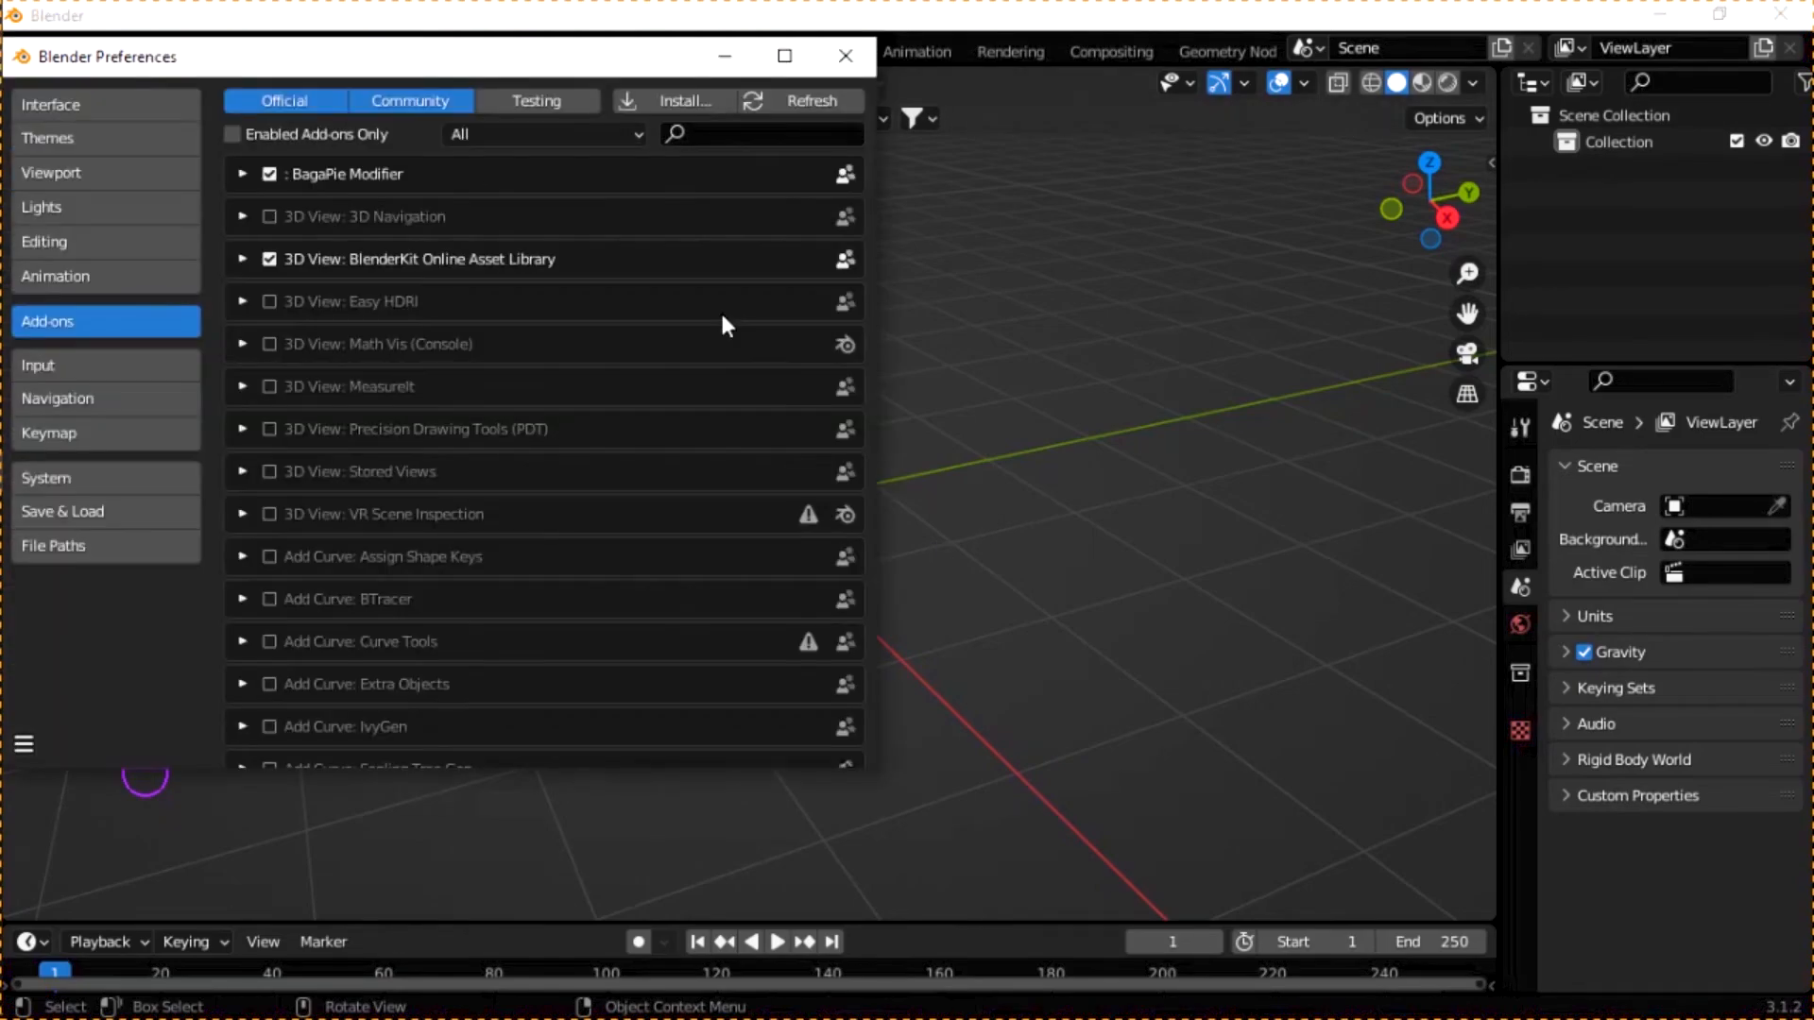
click(684, 98)
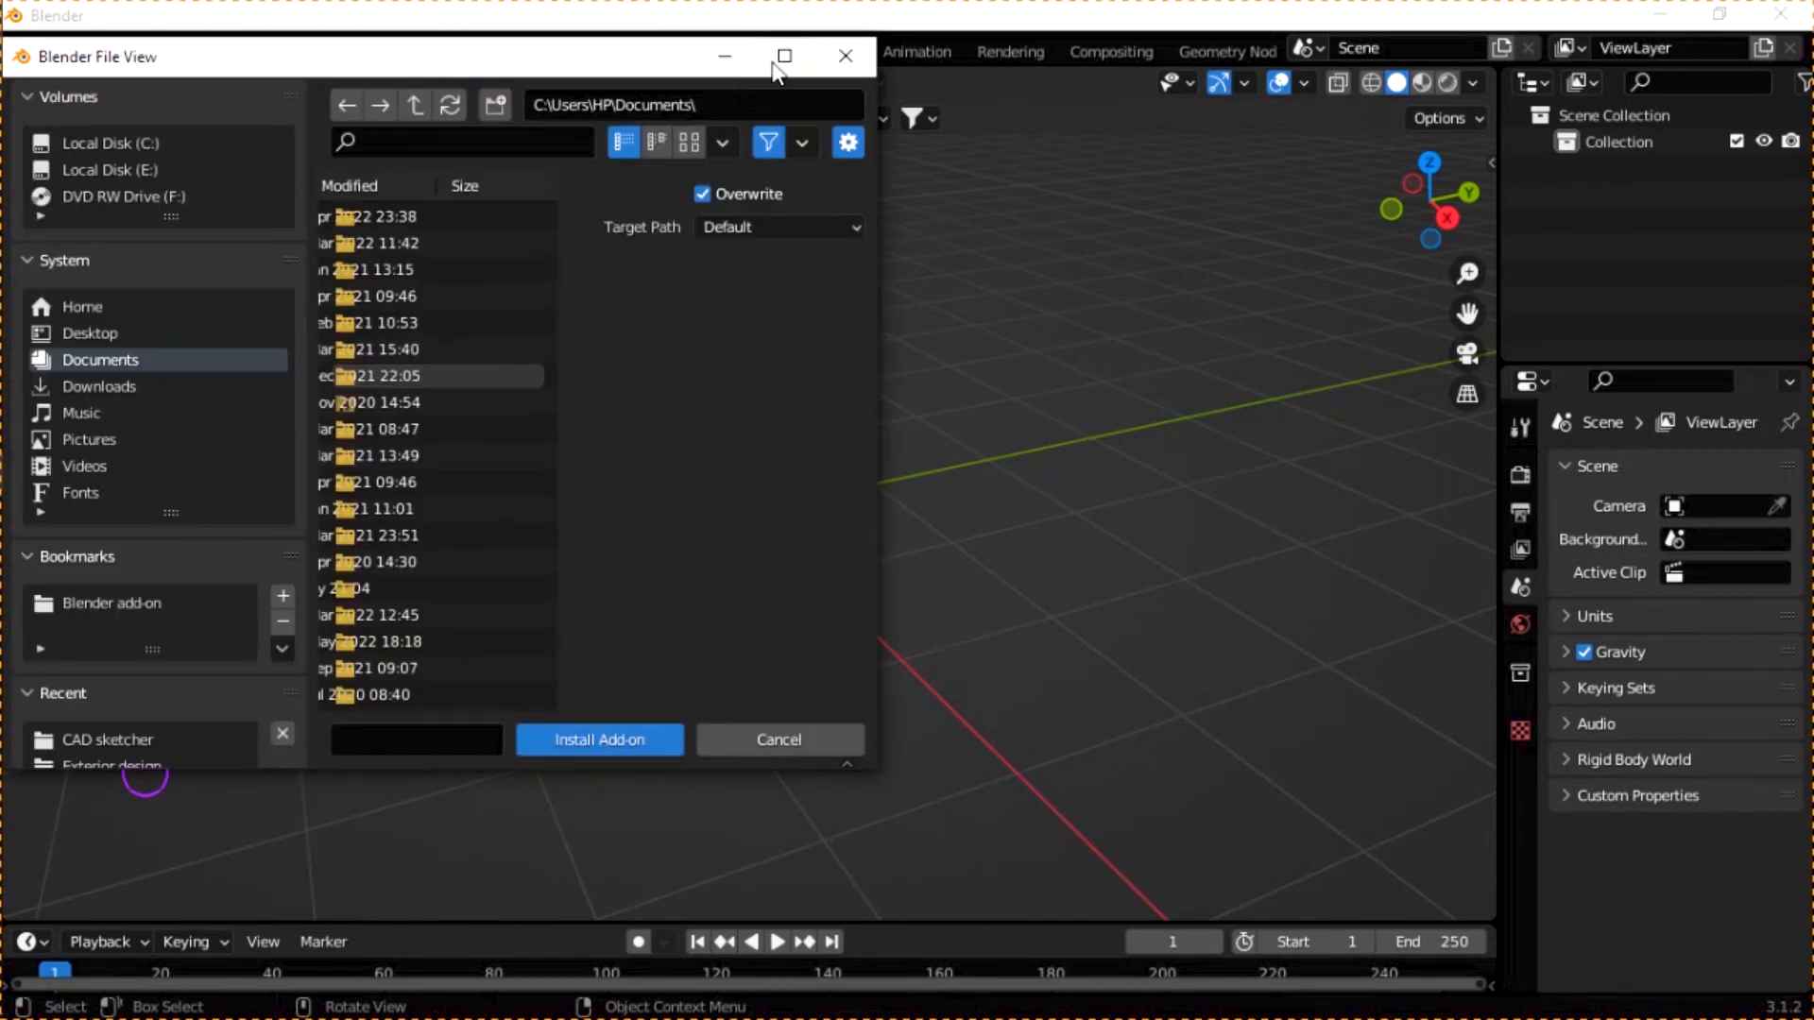
click(784, 56)
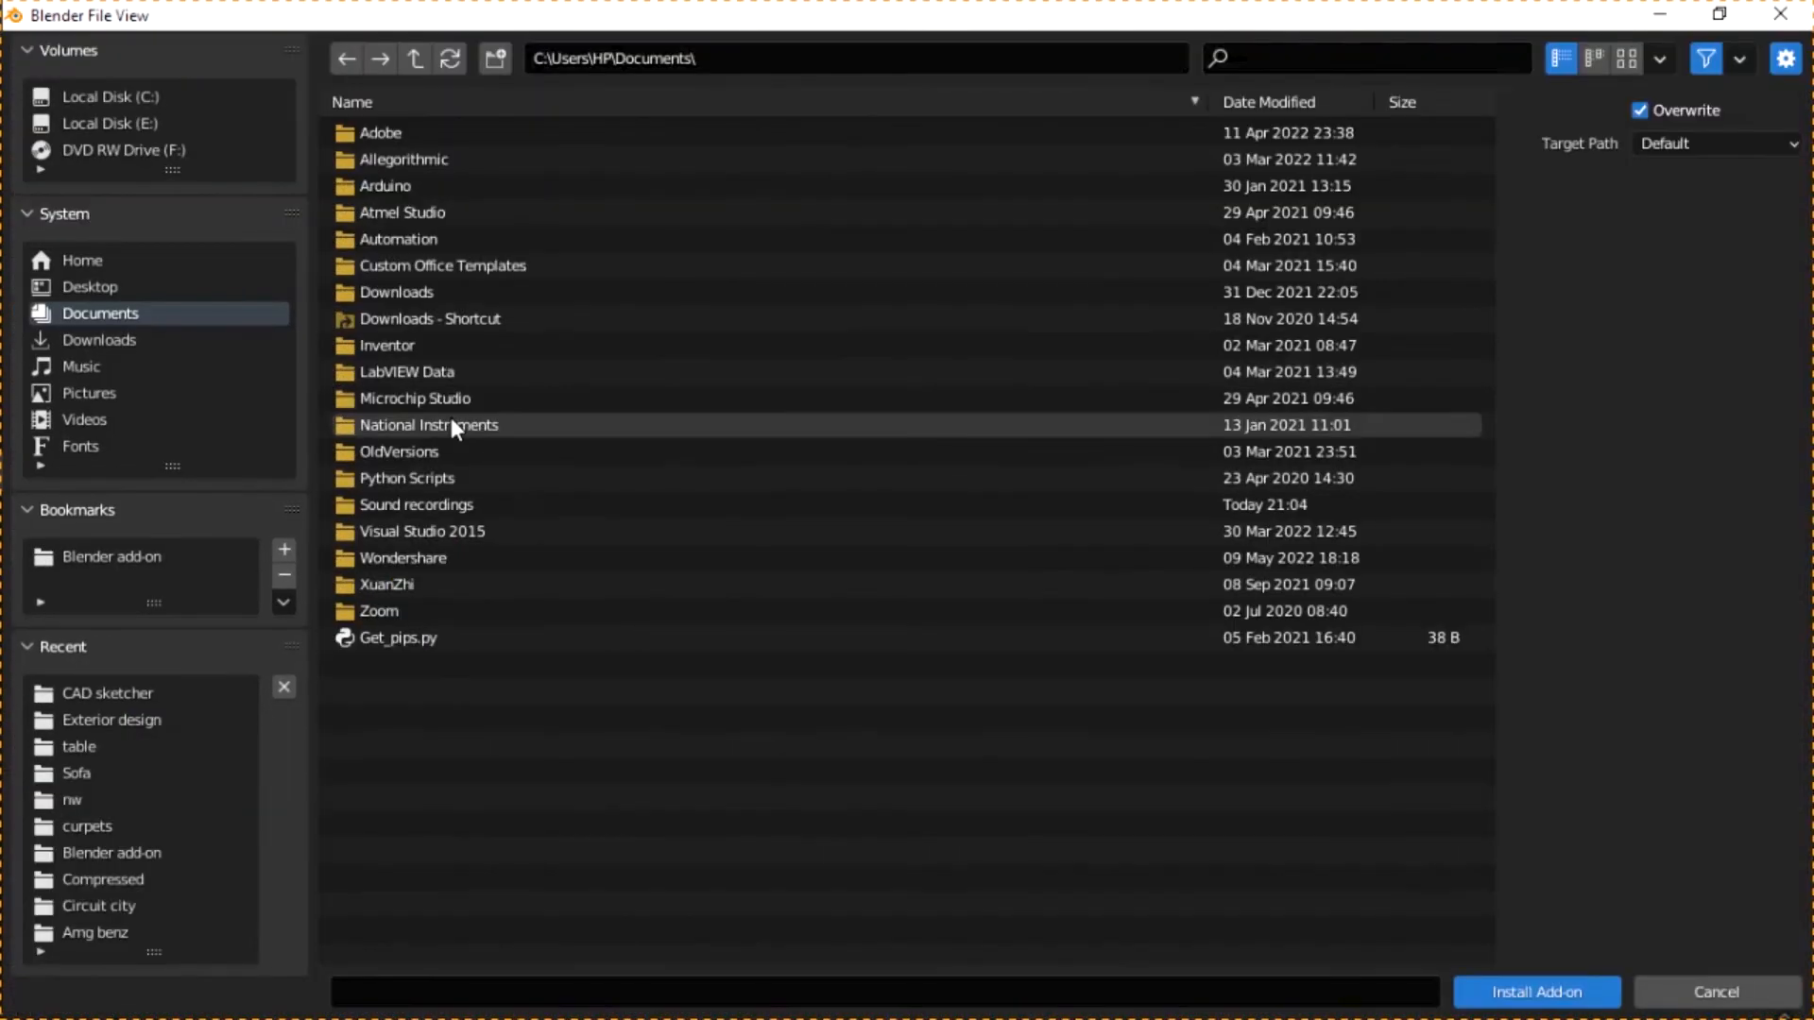
click(140, 123)
double_click(555, 242)
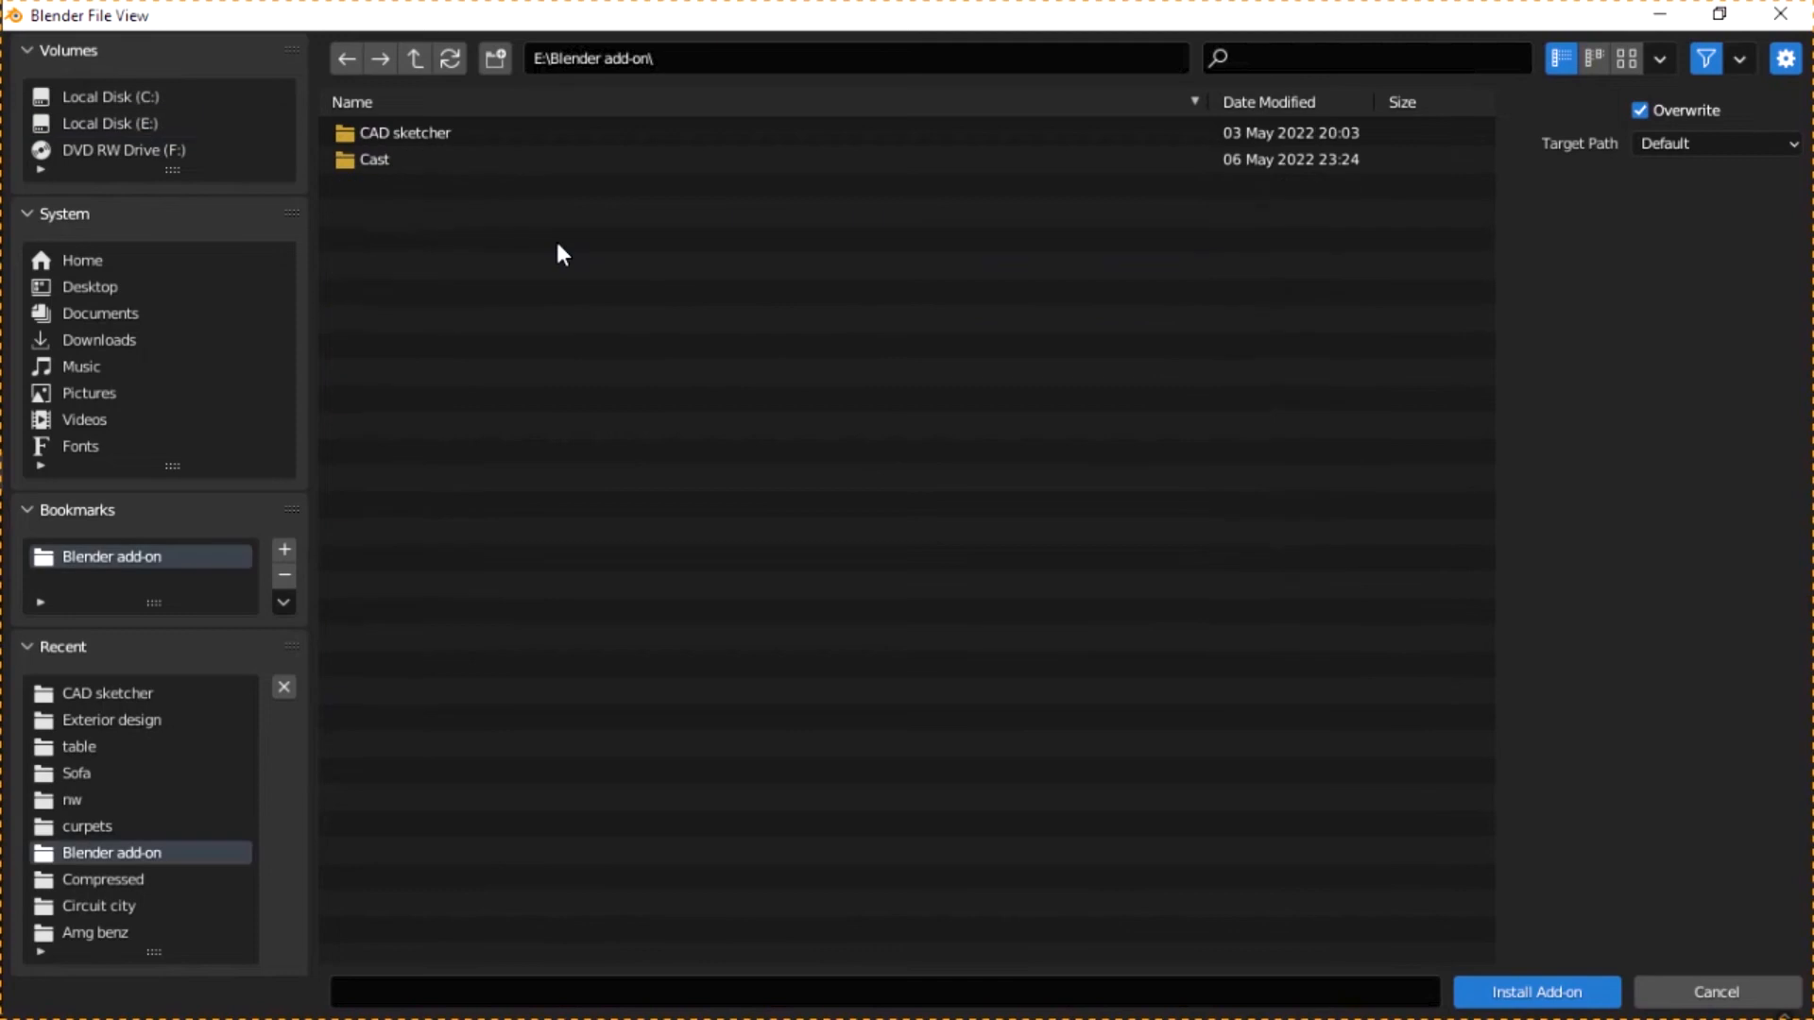
double_click(512, 138)
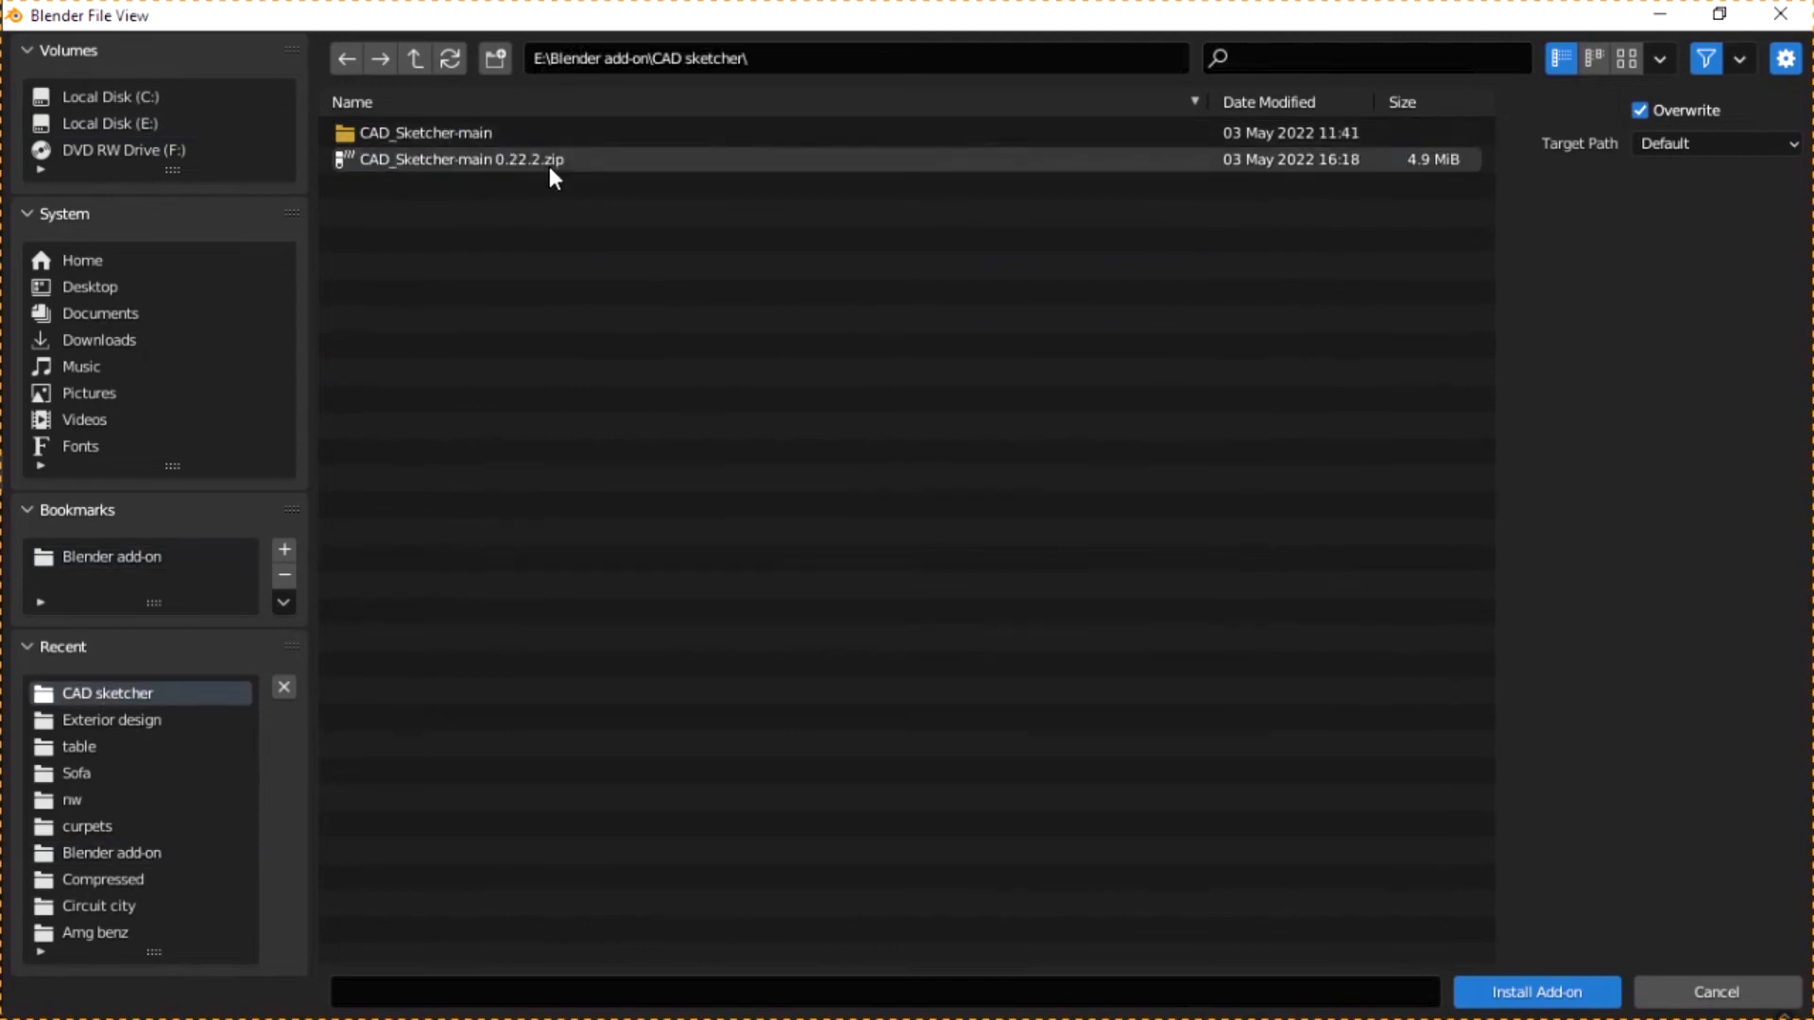
click(550, 164)
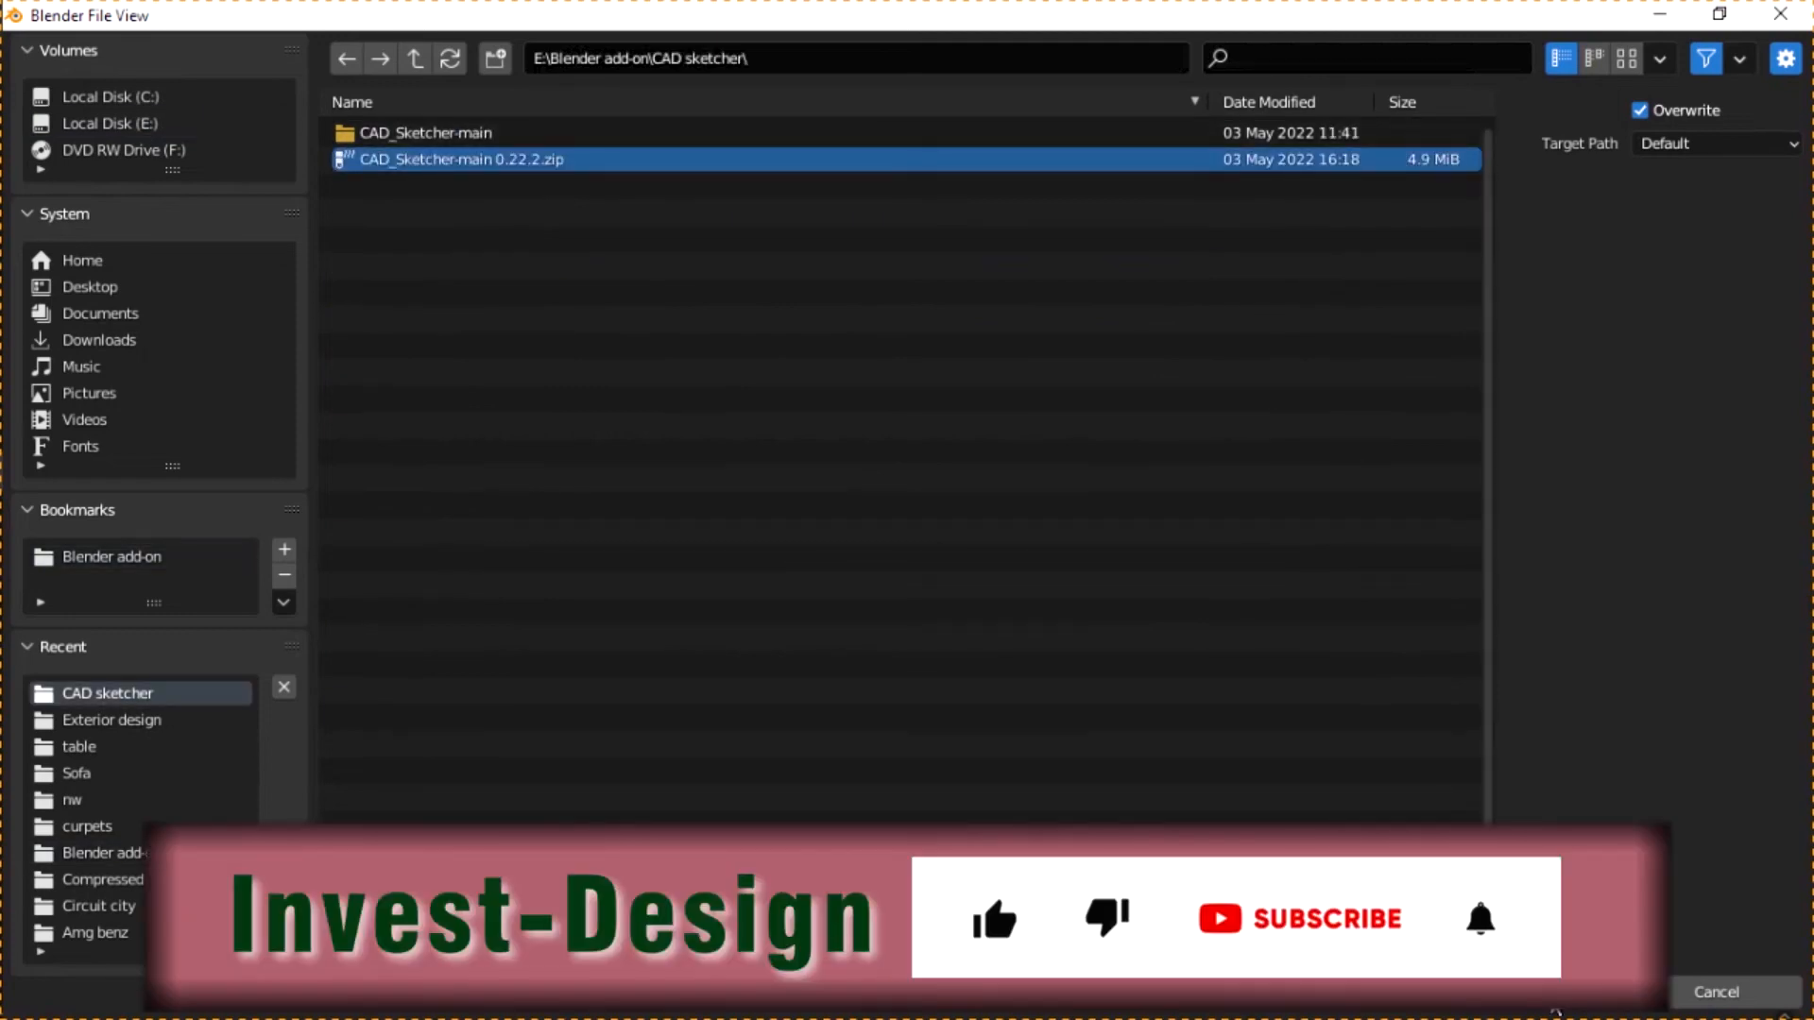
click(1537, 991)
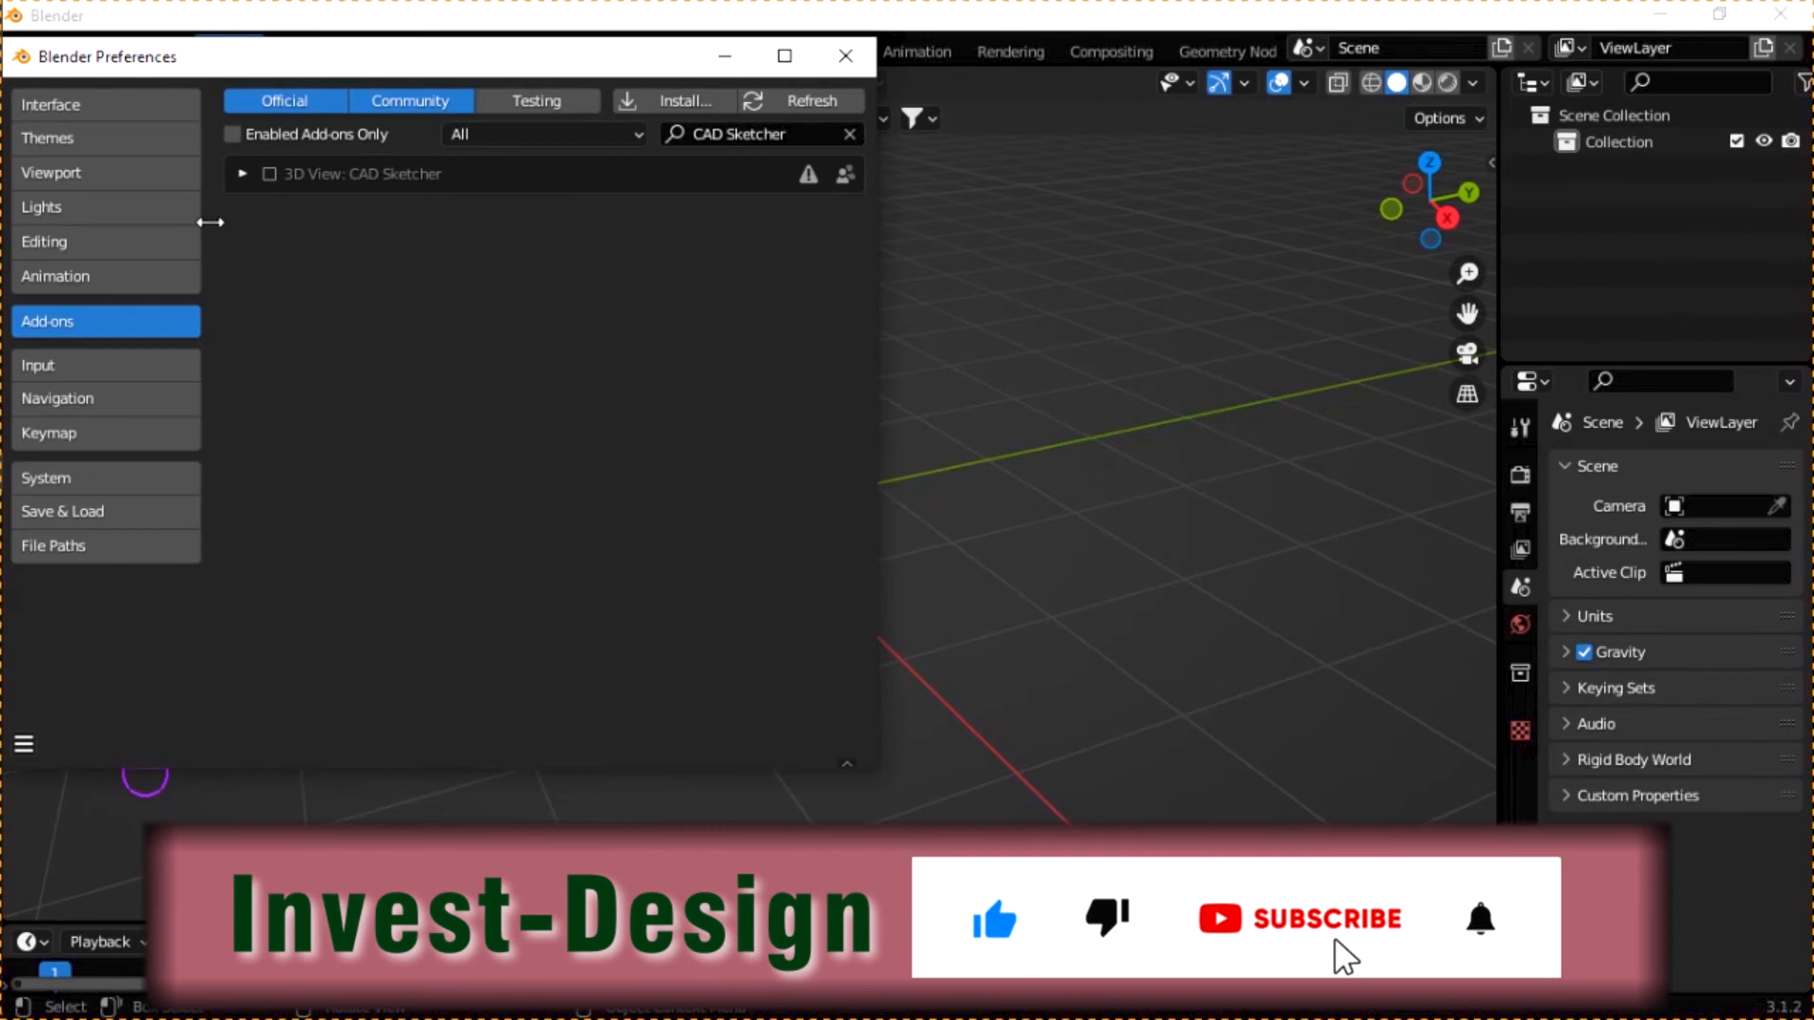
- Enable the CAD Sketcher add-on and expand its details to review the solver module and preference settings
click(270, 176)
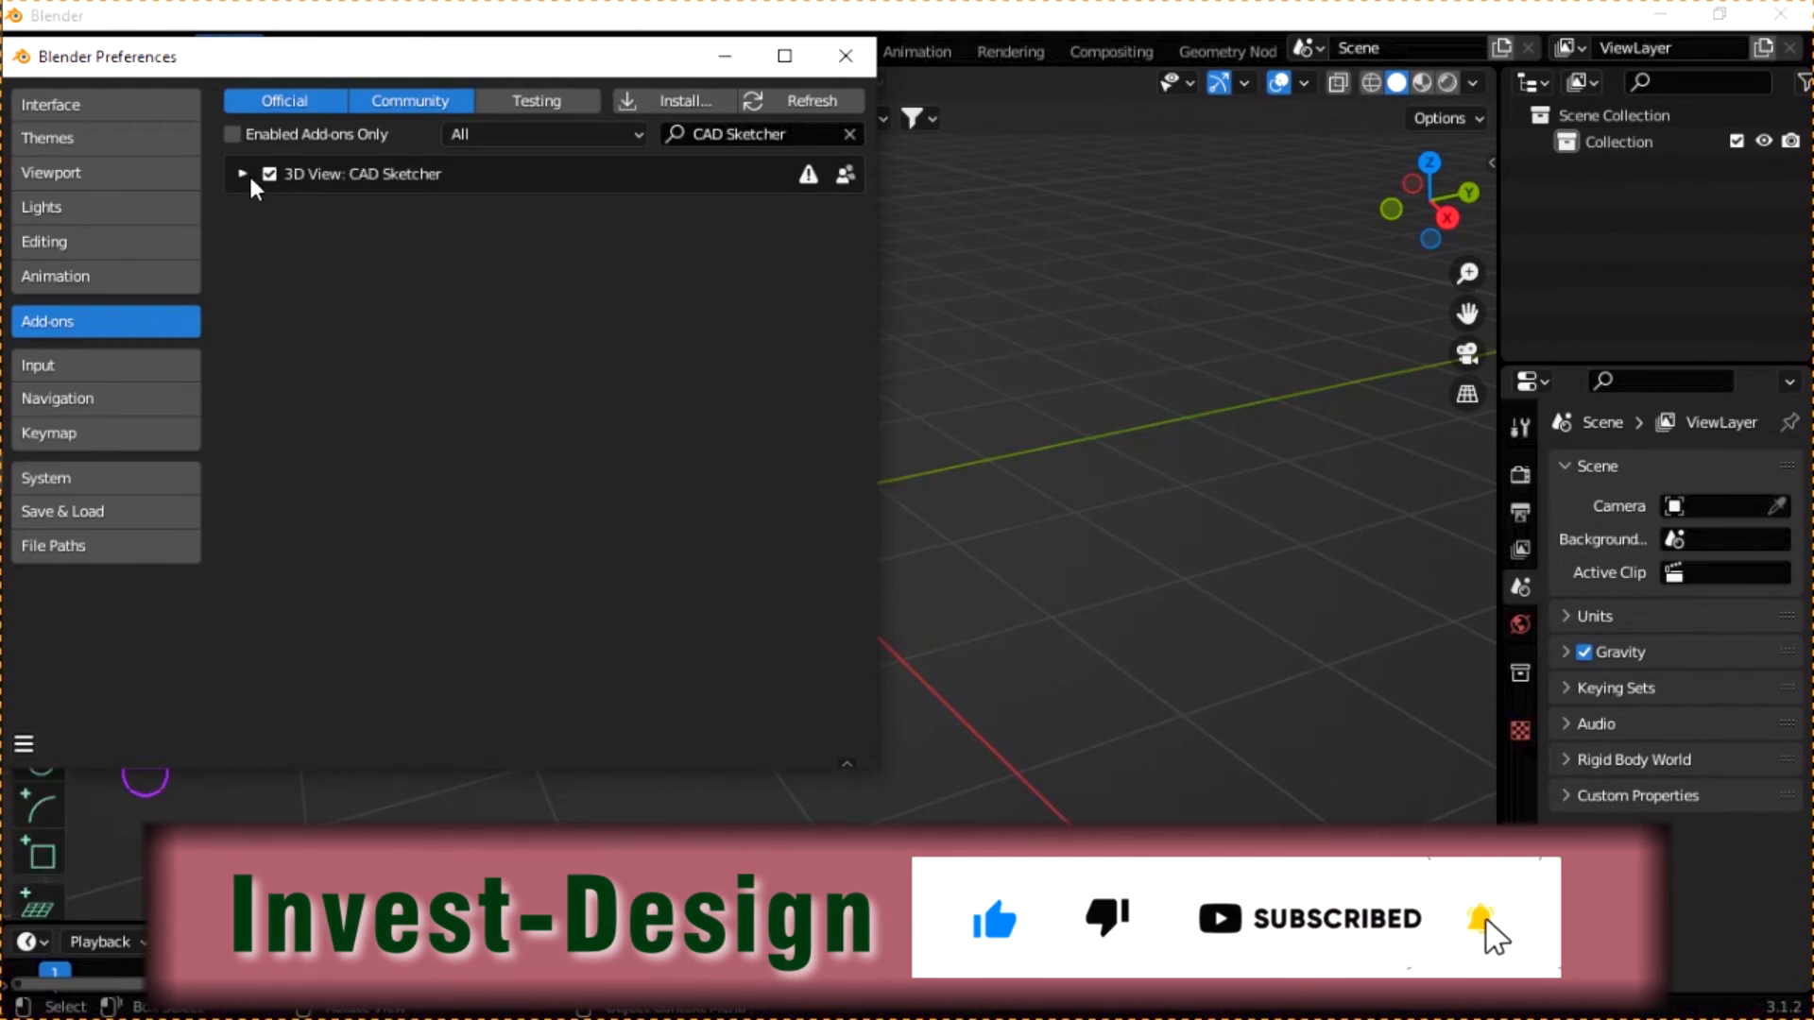
click(242, 172)
scroll(494, 490, down, 5)
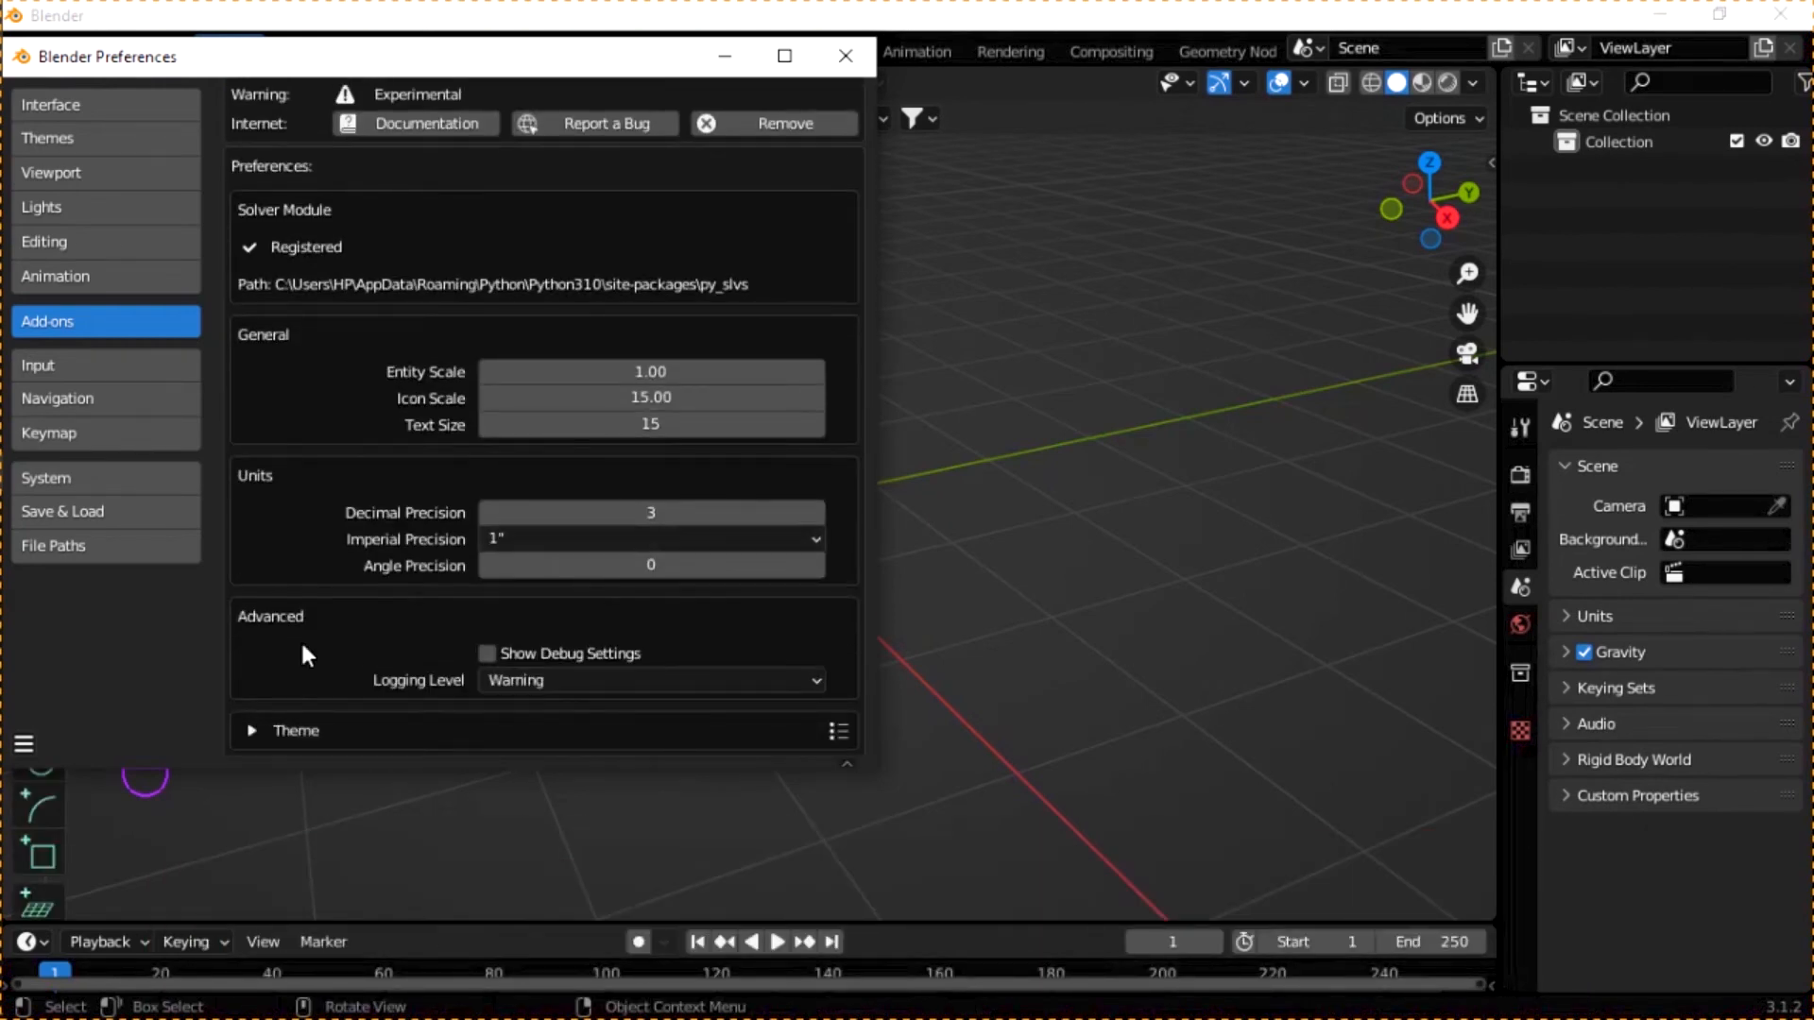
scroll(331, 501, up, 5)
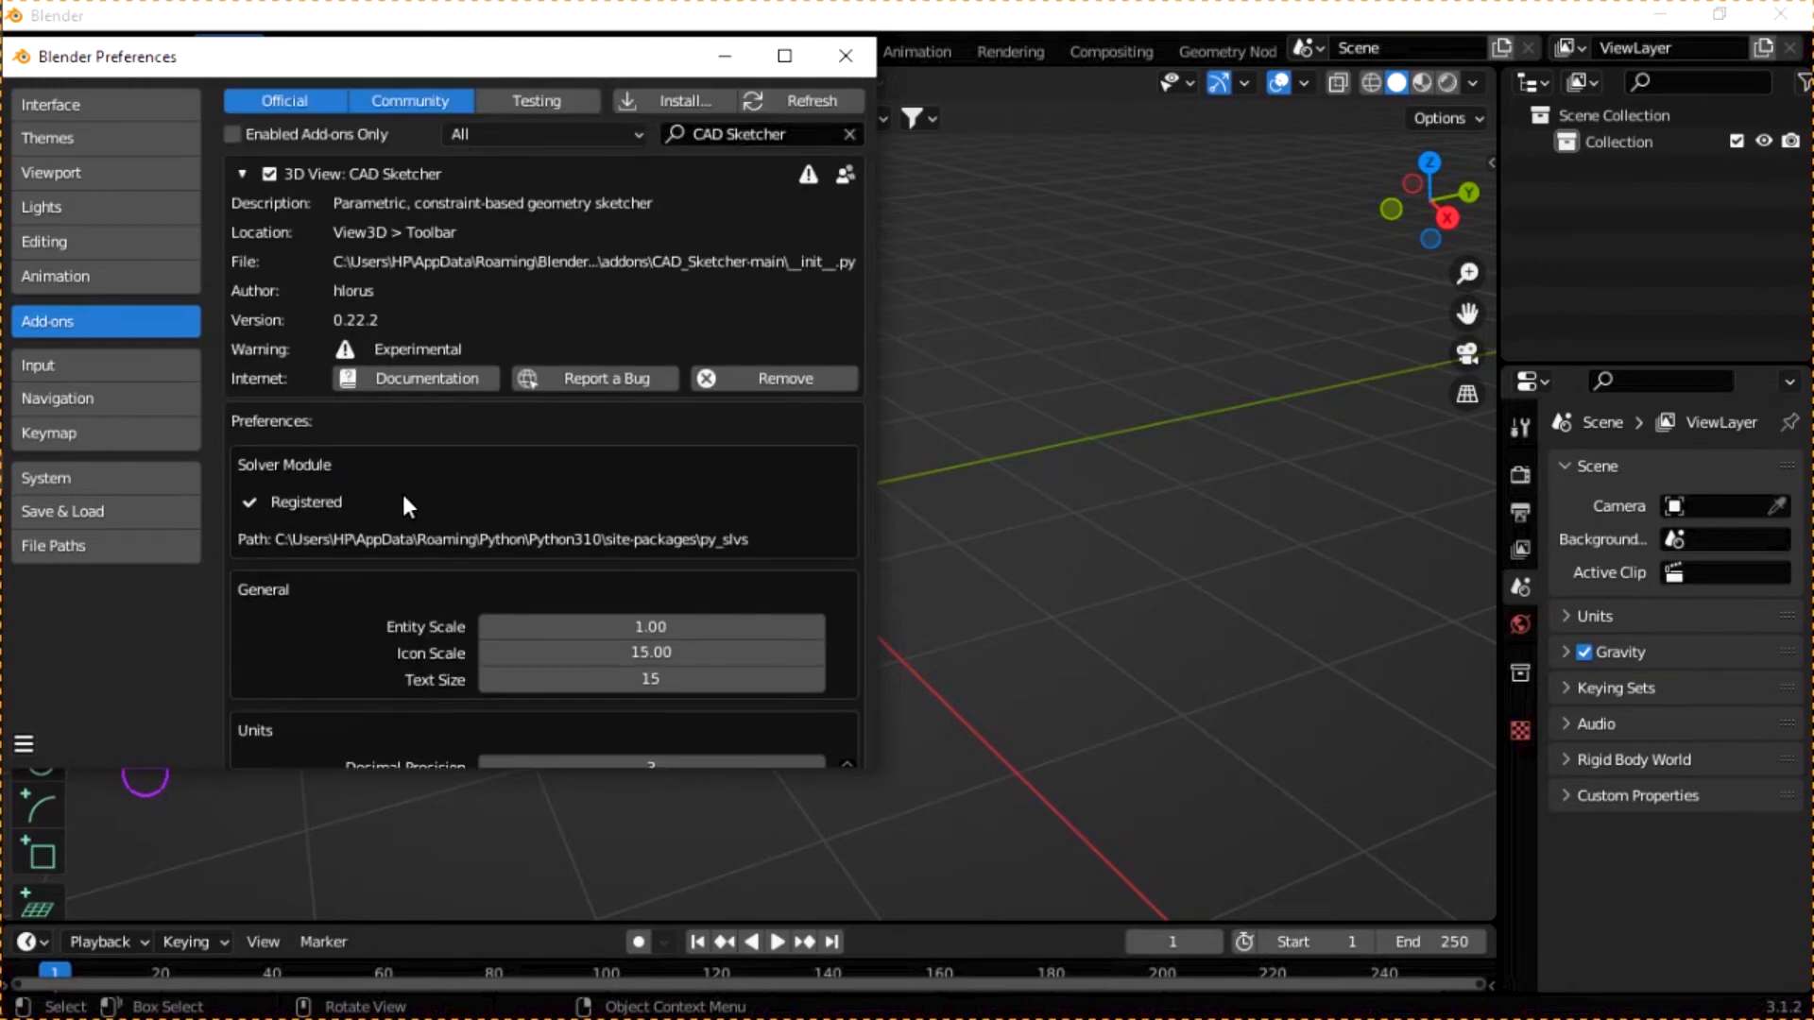
- Clear the new scene by deleting the camera, cube and light together
scroll(491, 486, down, 5)
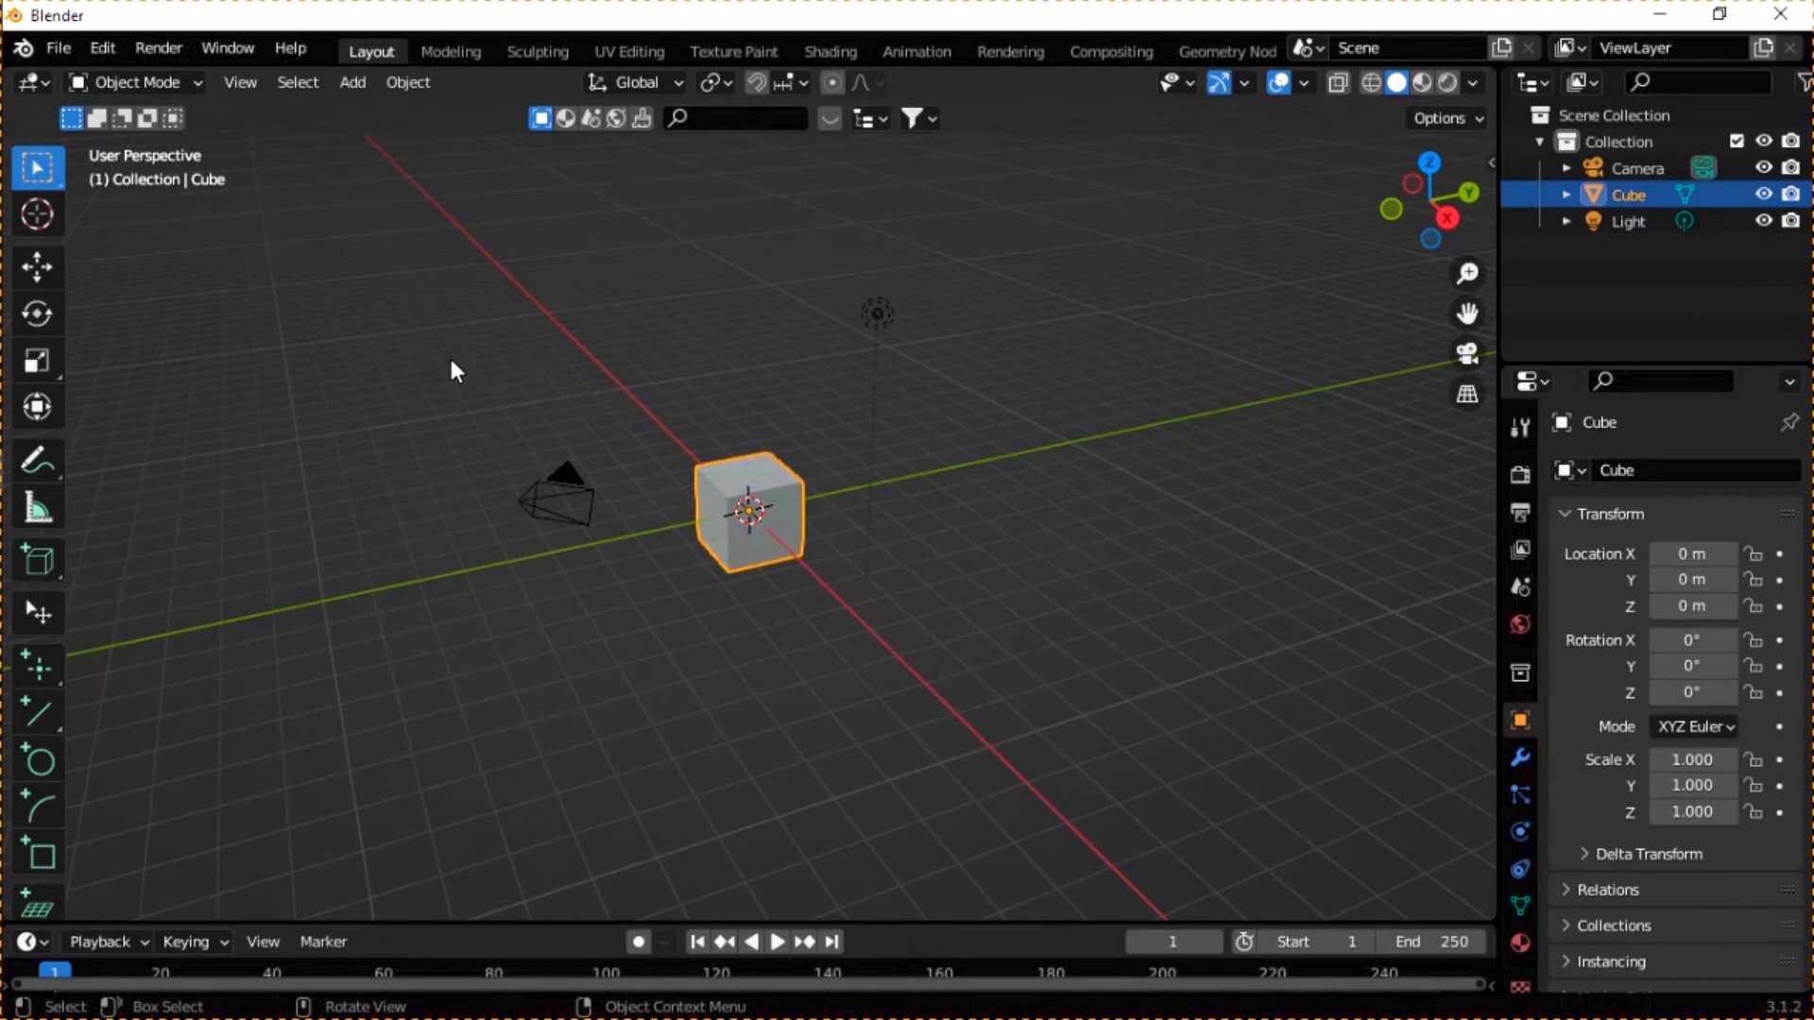
drag(437, 331, 1057, 709)
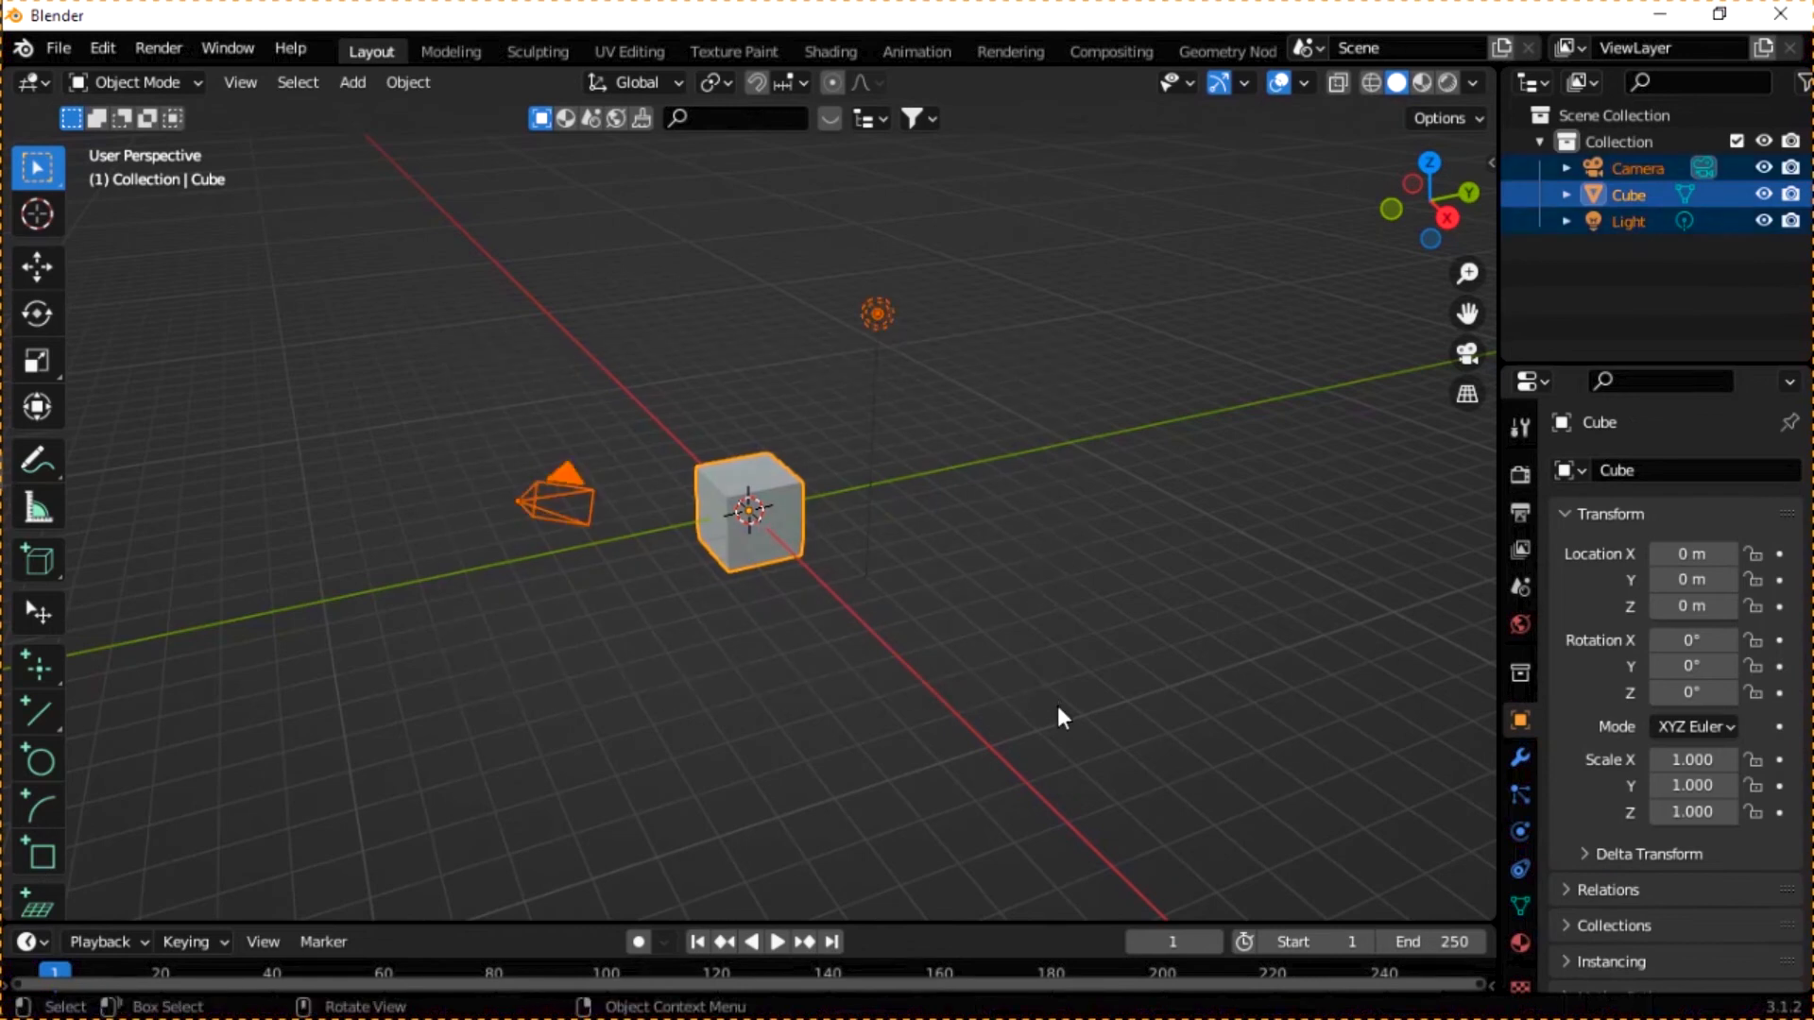
key(Delete)
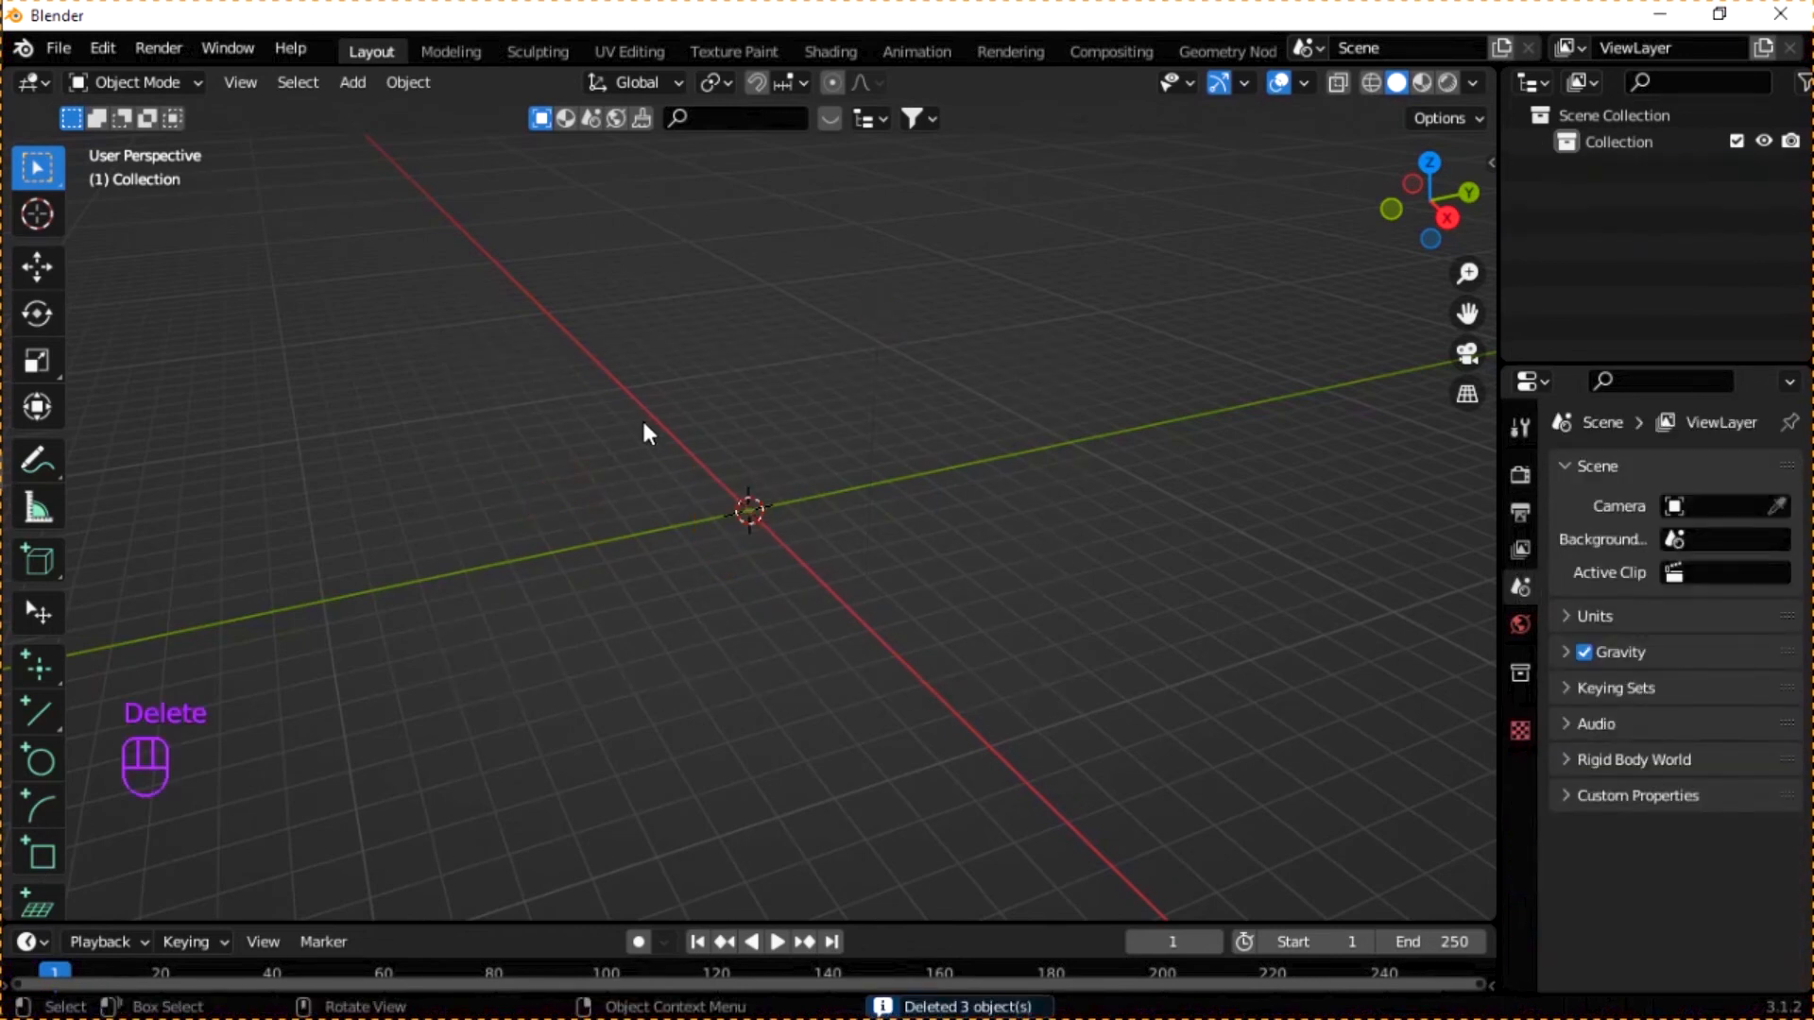
- Add a CAD Sketcher sketch on the horizontal XY workplane and view it from the top
key(KP_7)
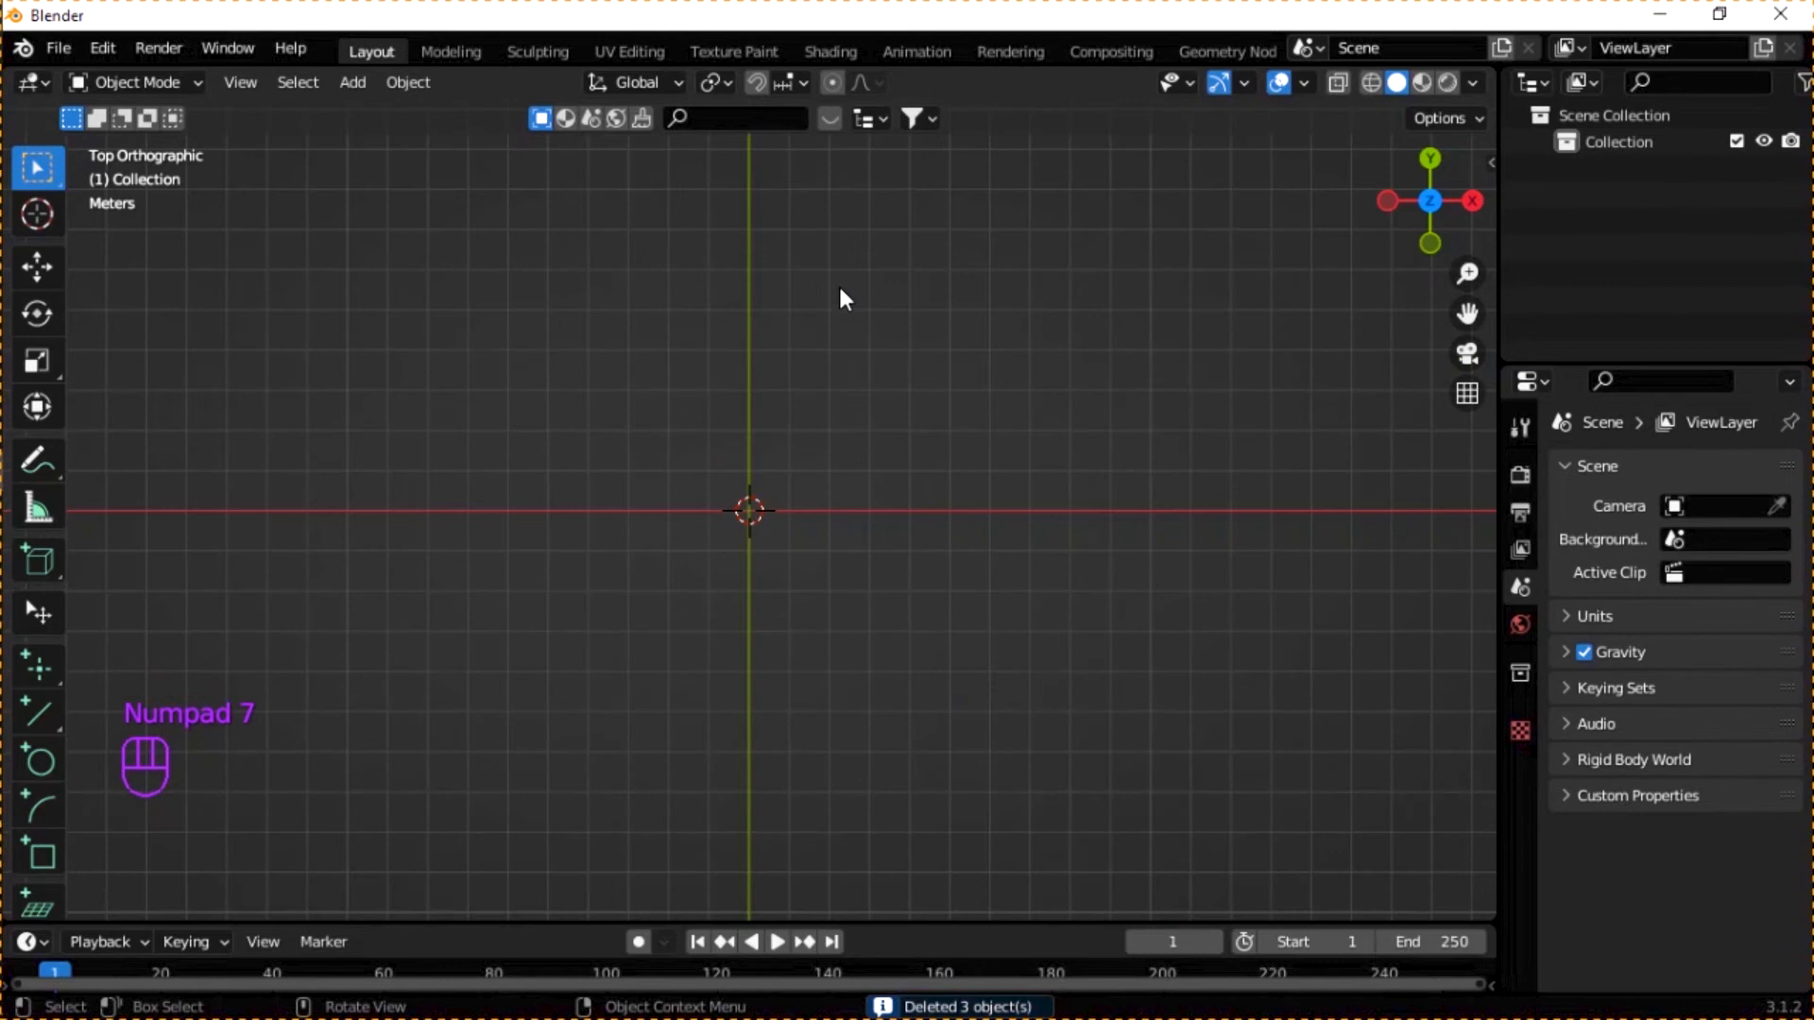
key(n)
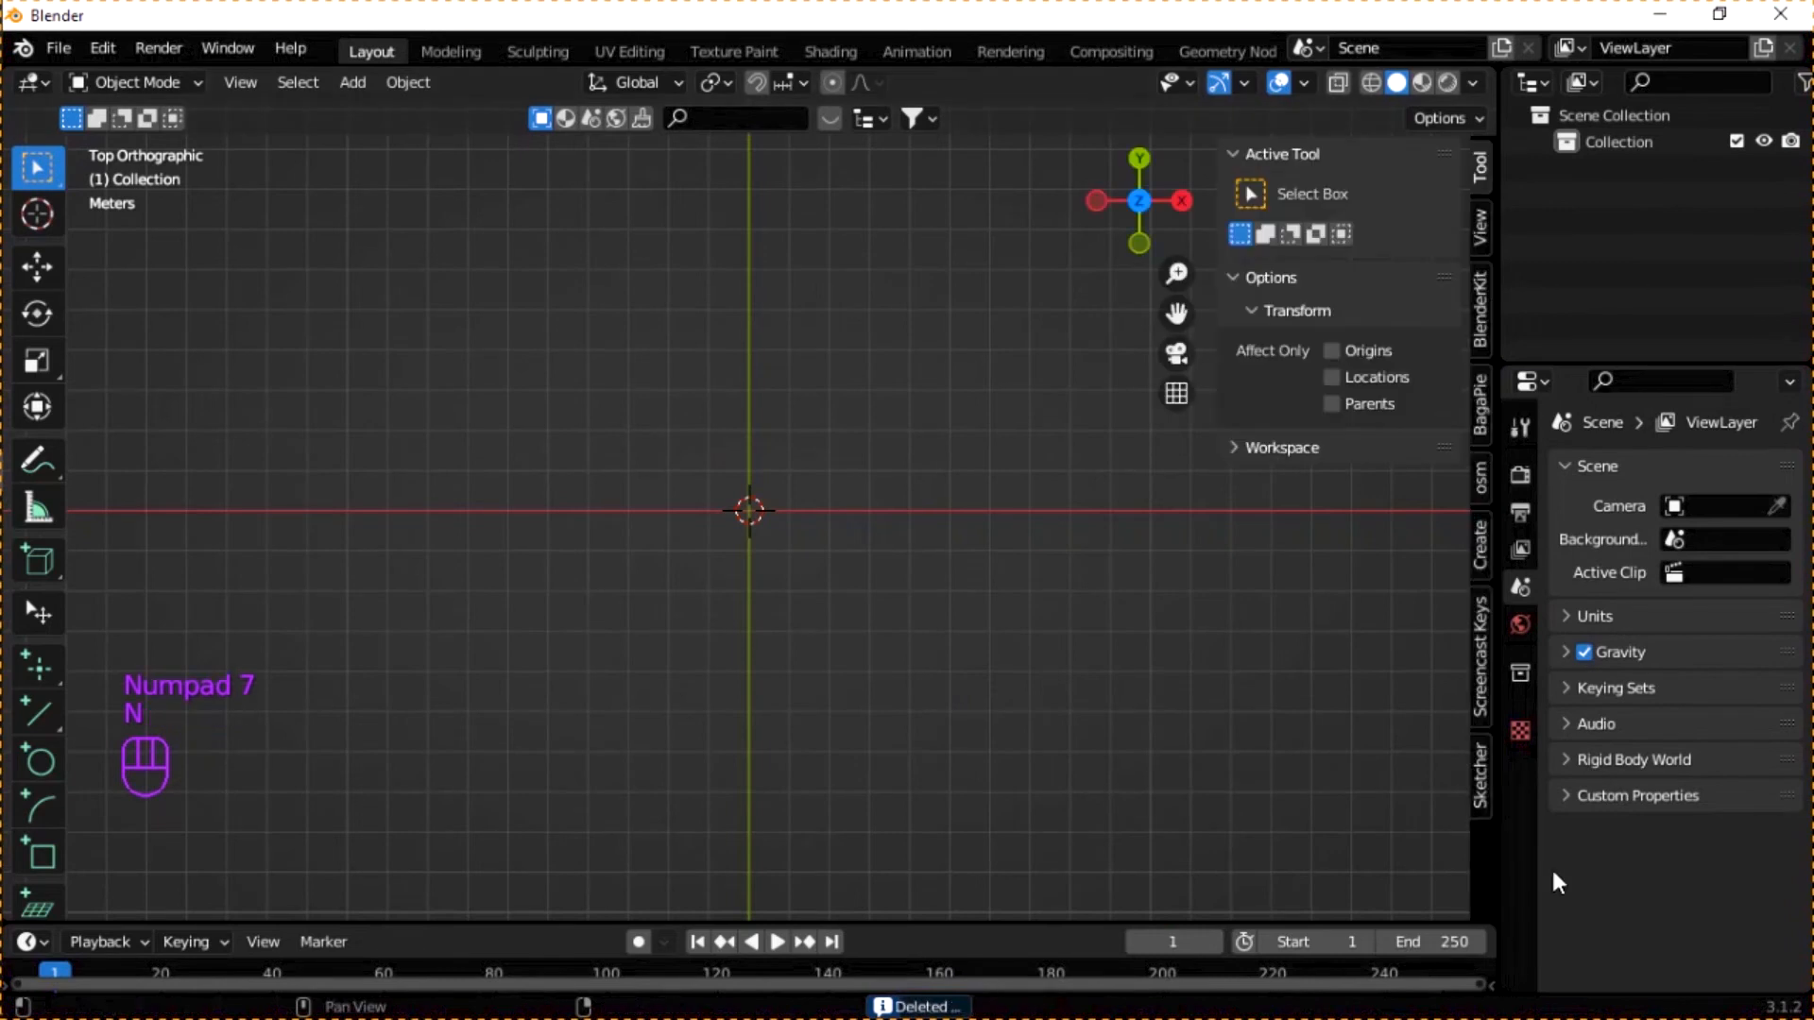
click(1479, 789)
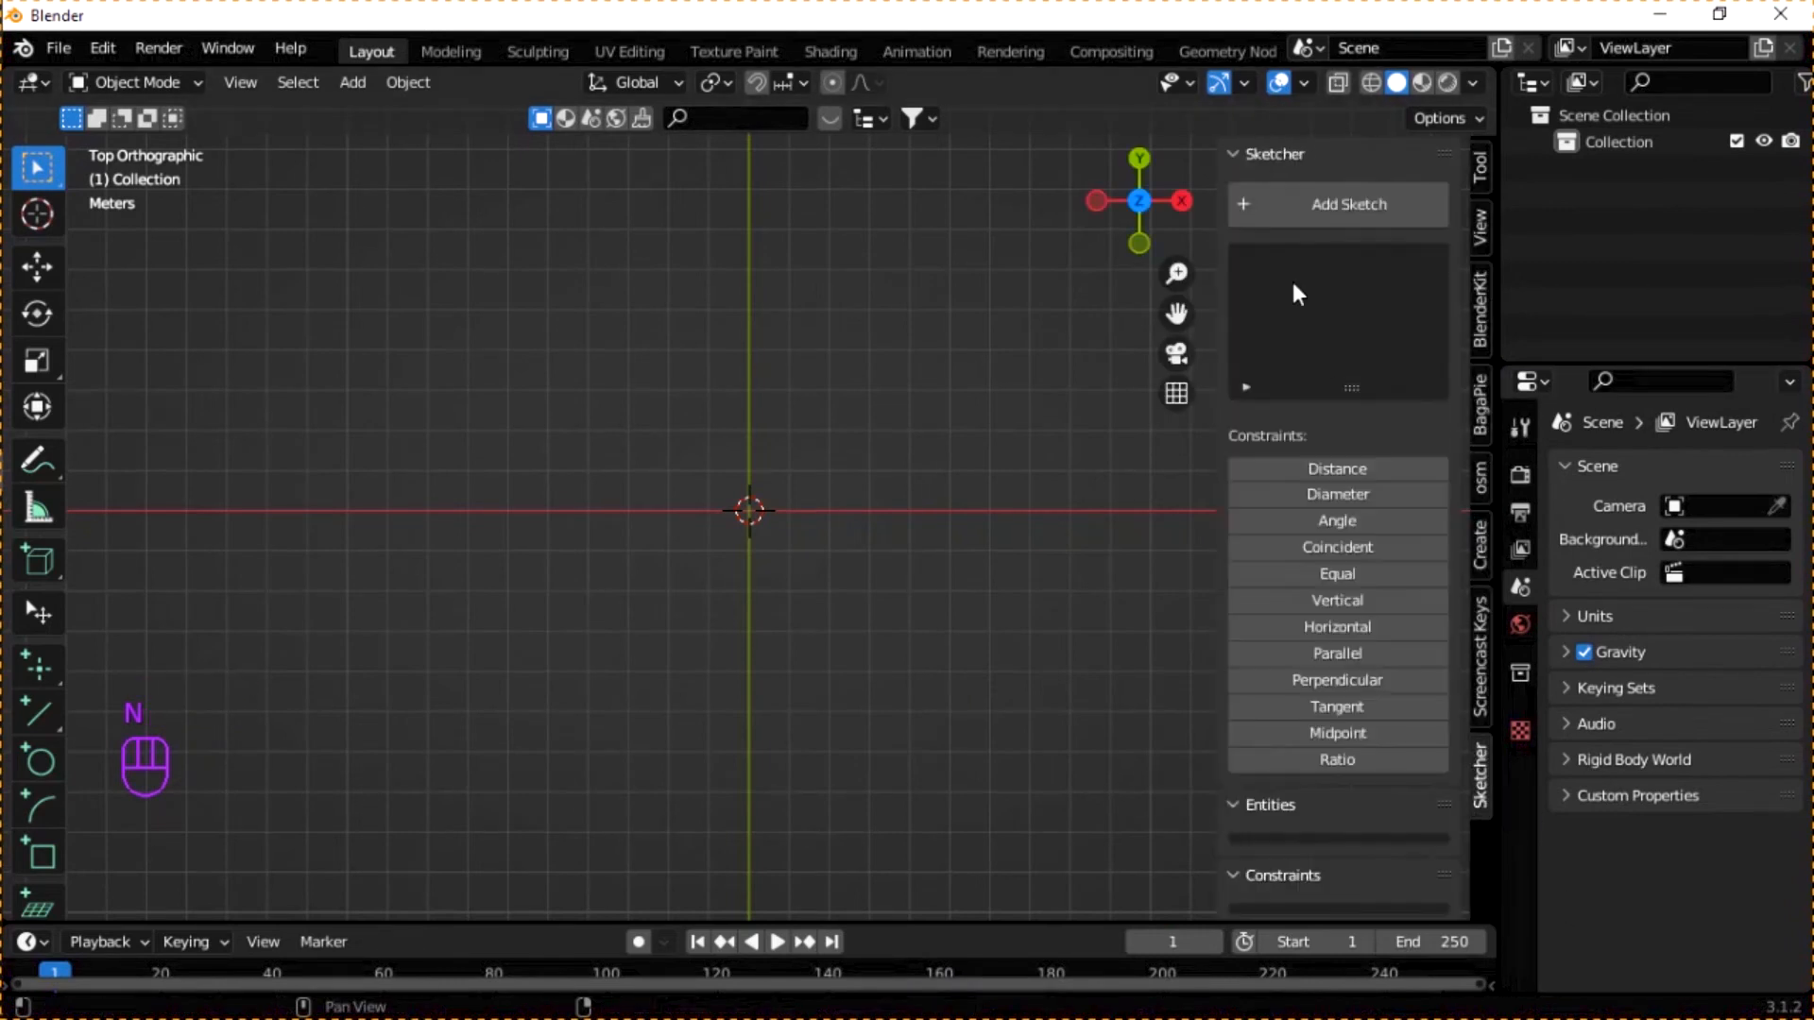
click(1289, 214)
middle_drag(968, 516, 847, 365)
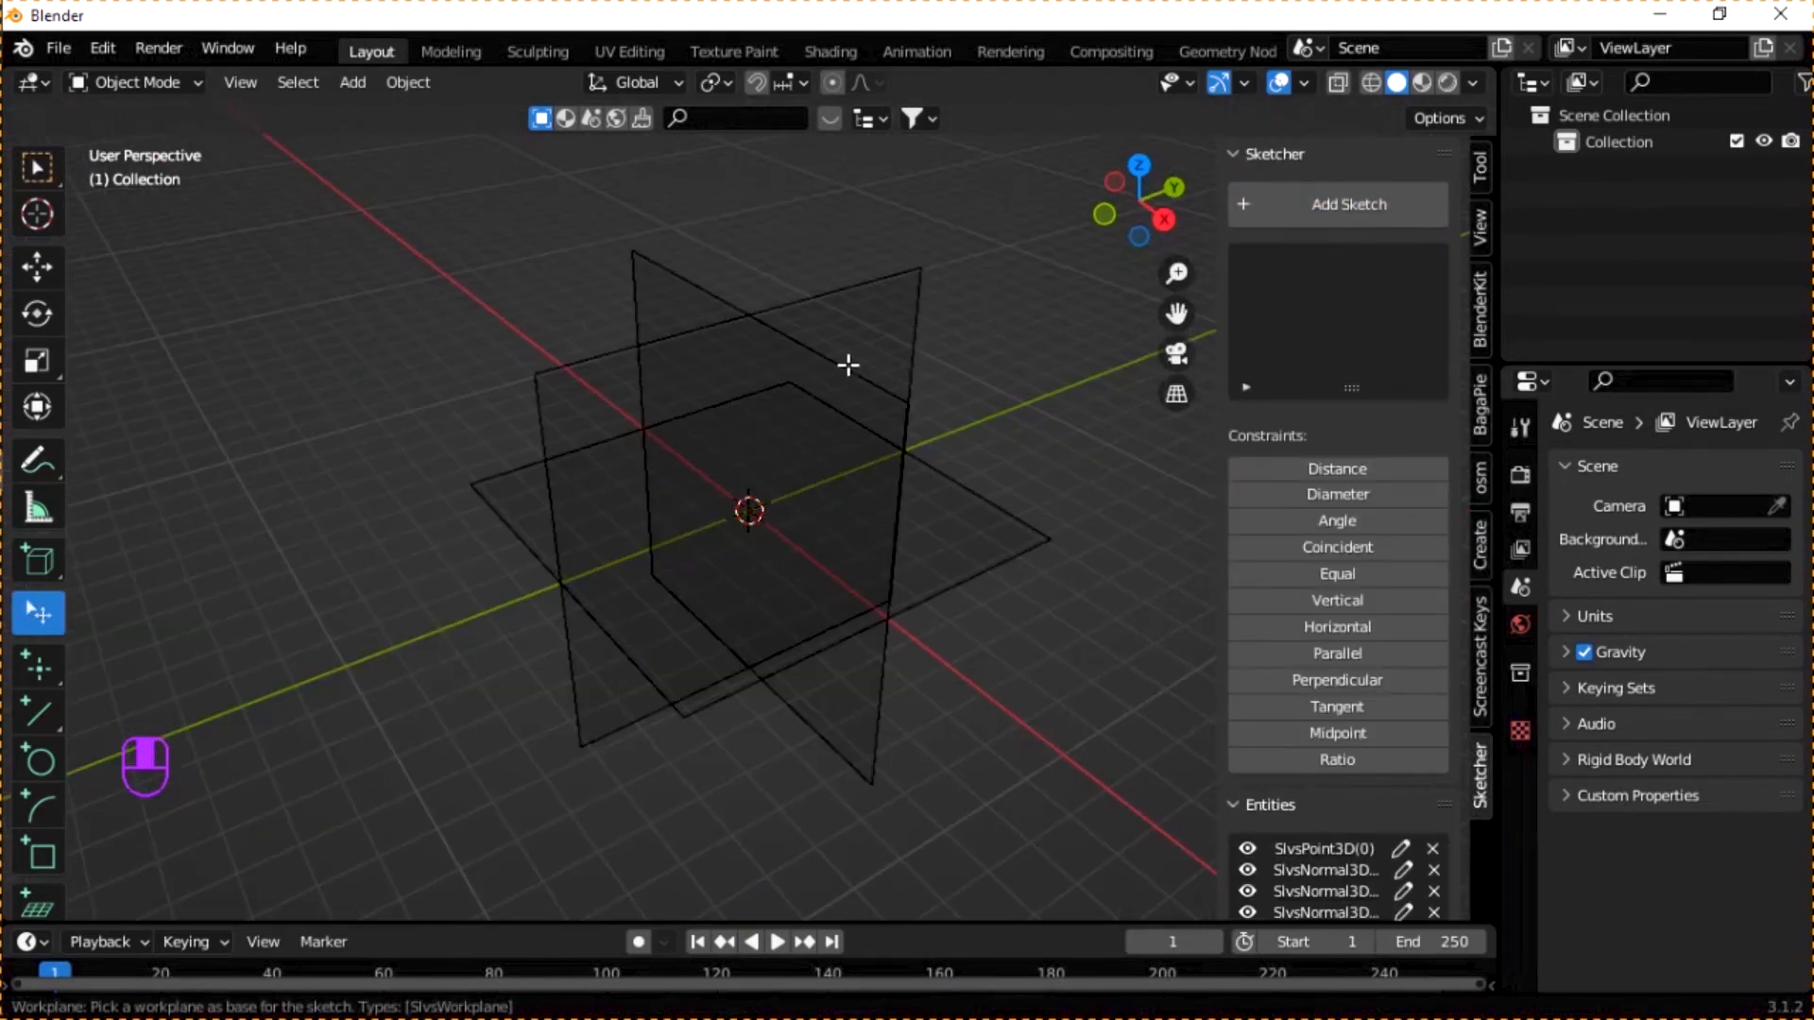
click(1007, 566)
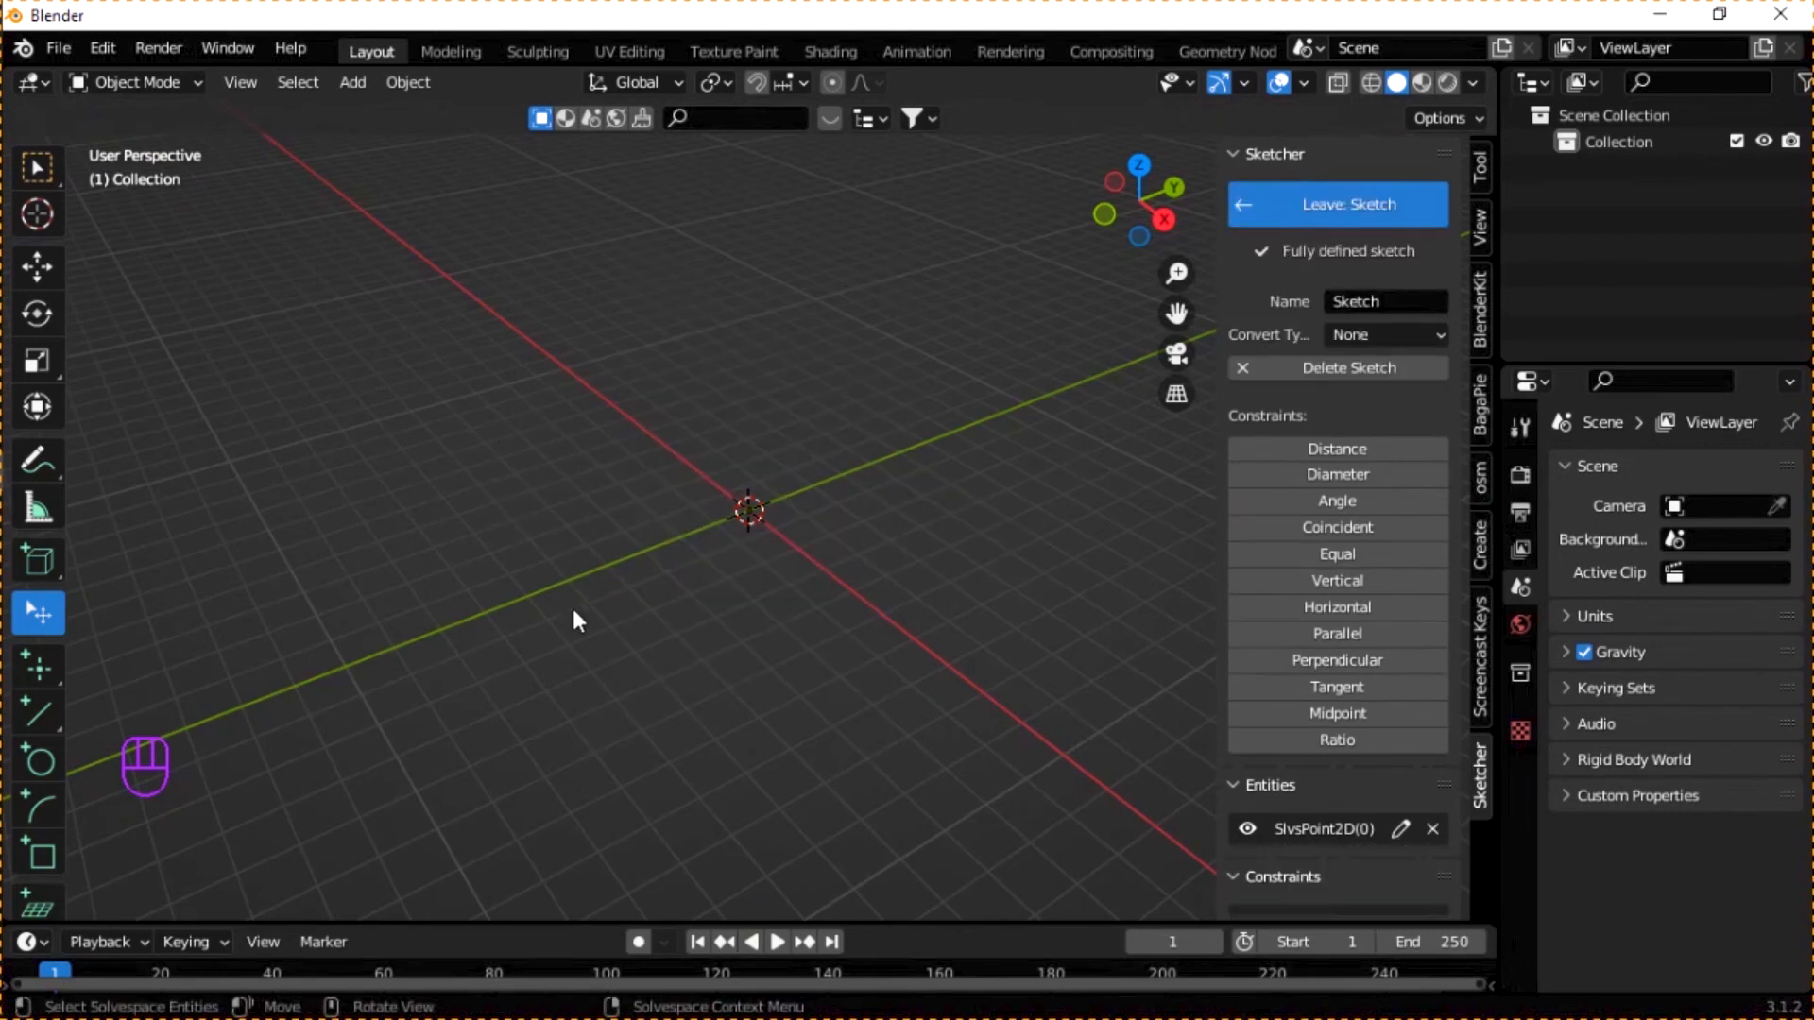
key(KP_7)
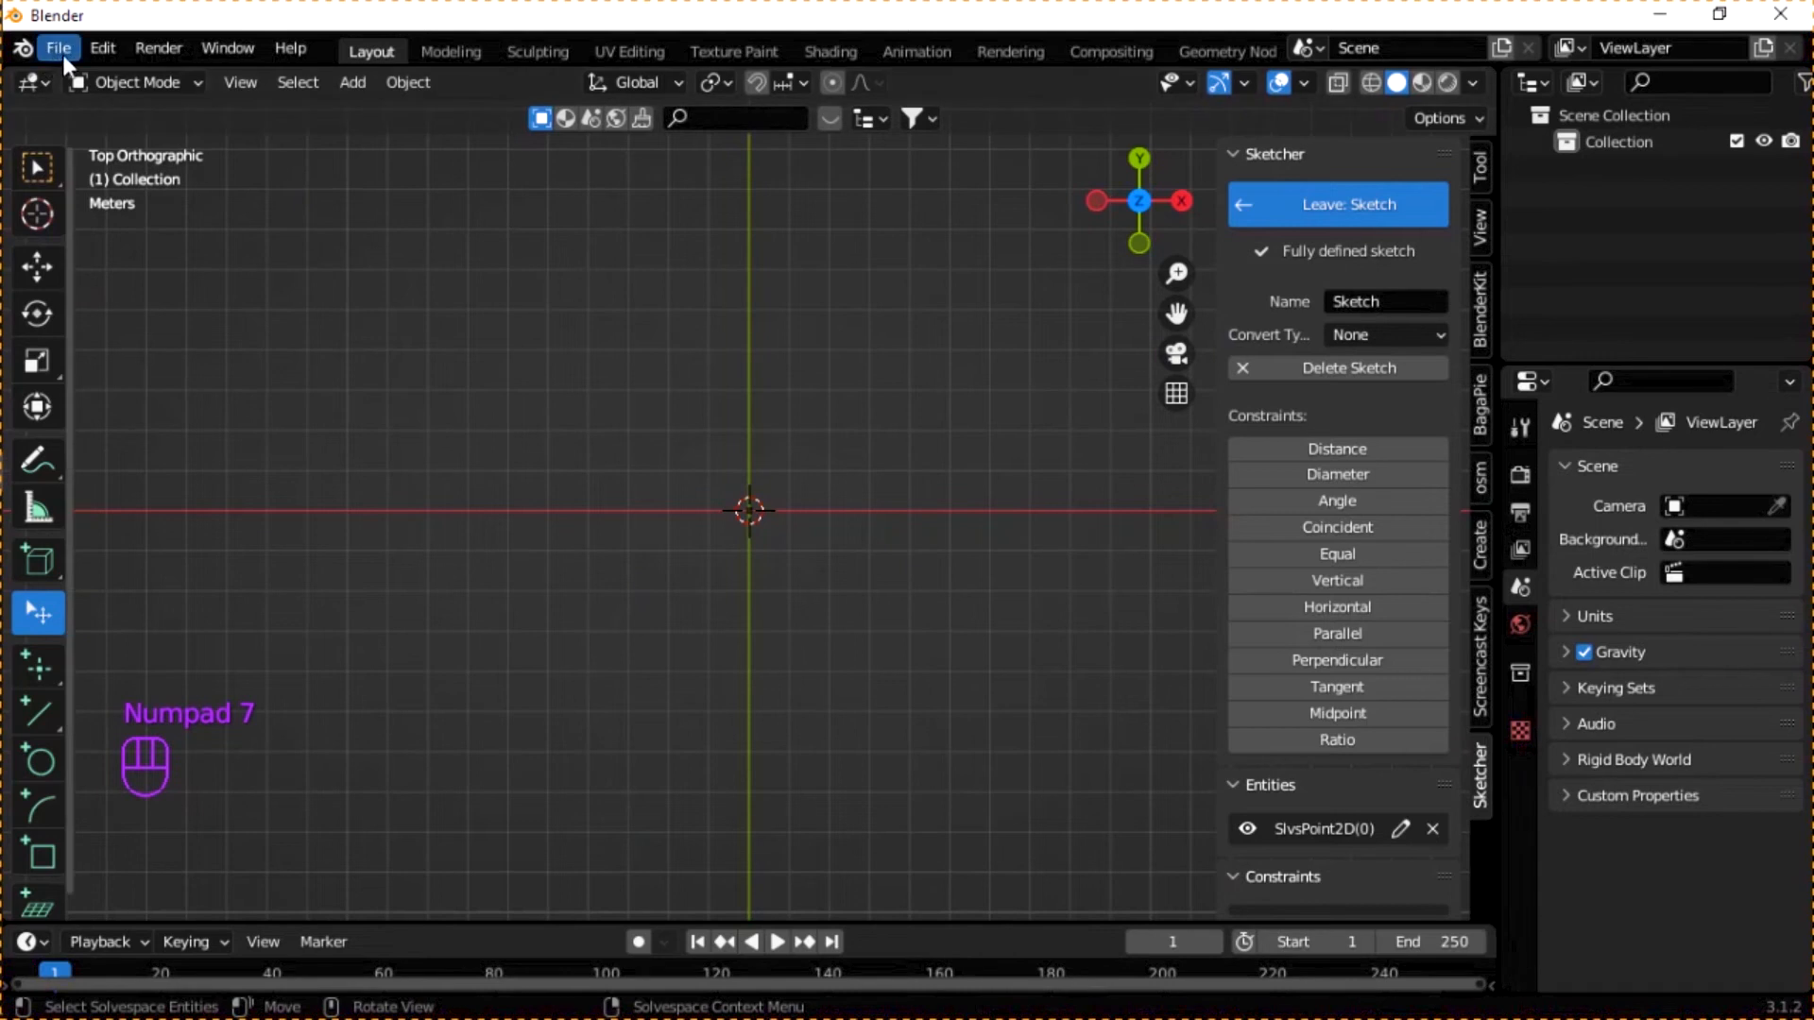
- Open the add-on preferences and draw an upright rectangle on the negative X side of the origin, crossing the X axis
click(104, 49)
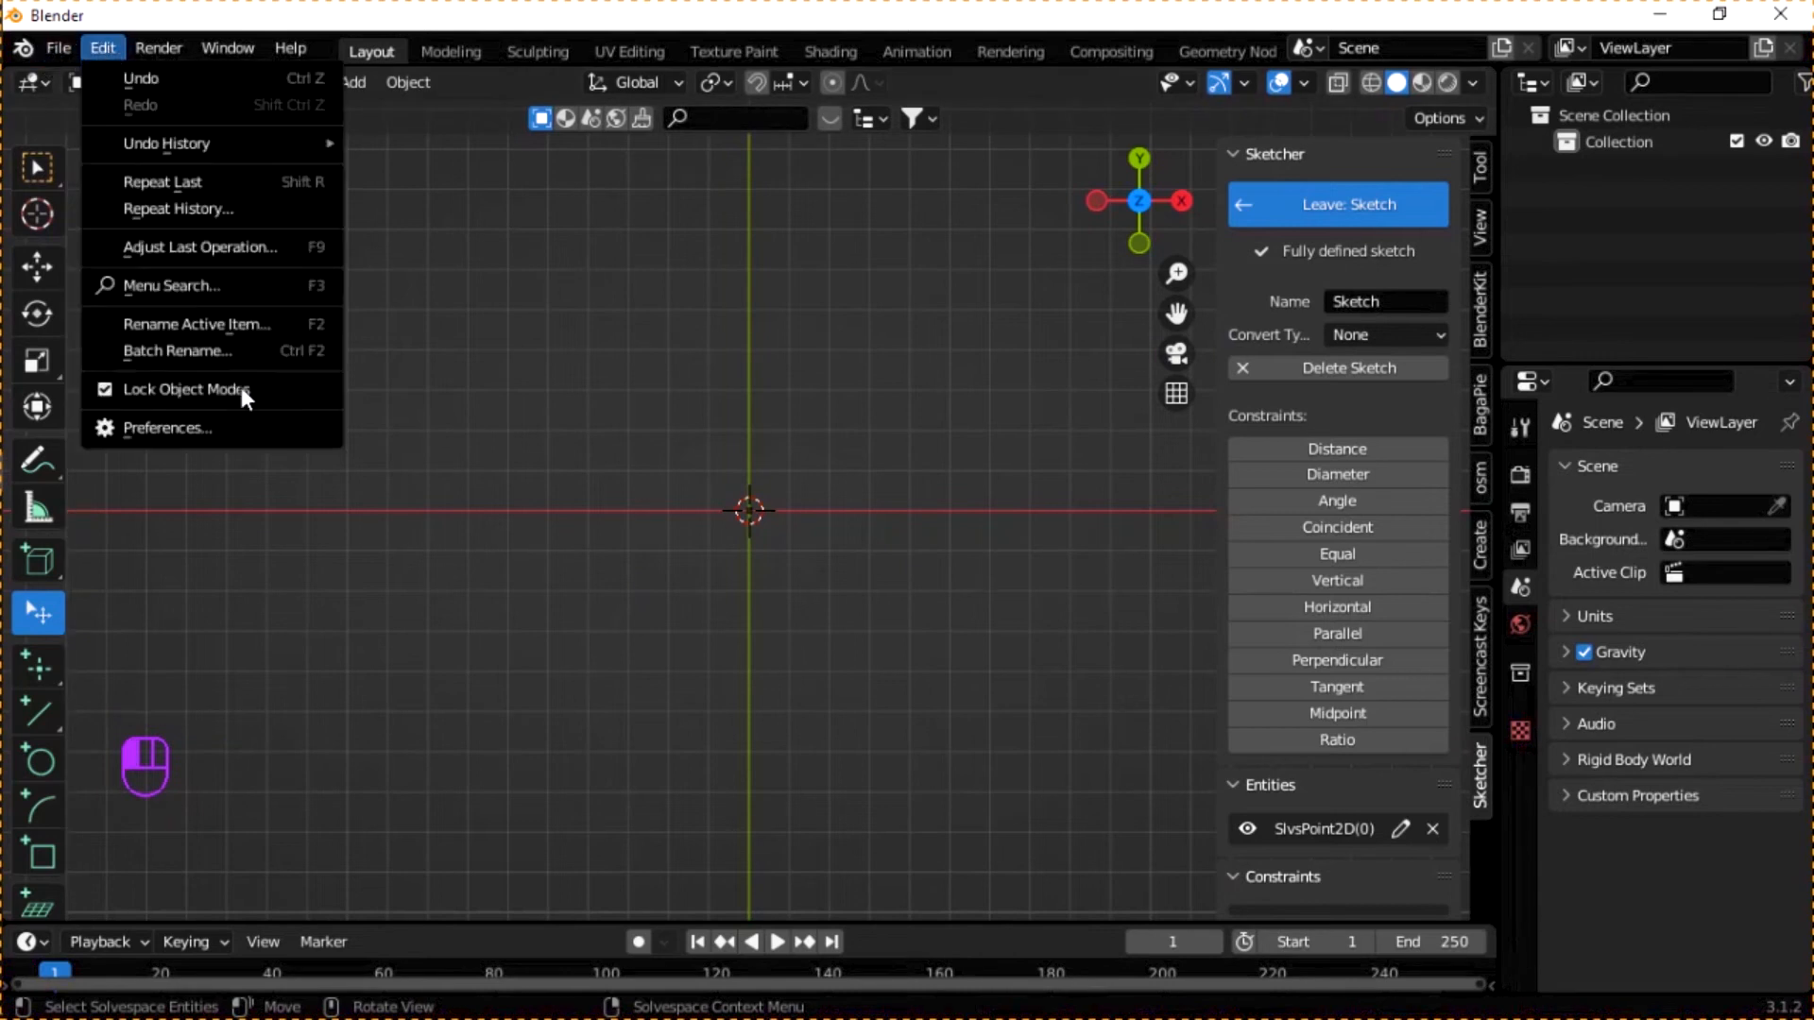
click(206, 427)
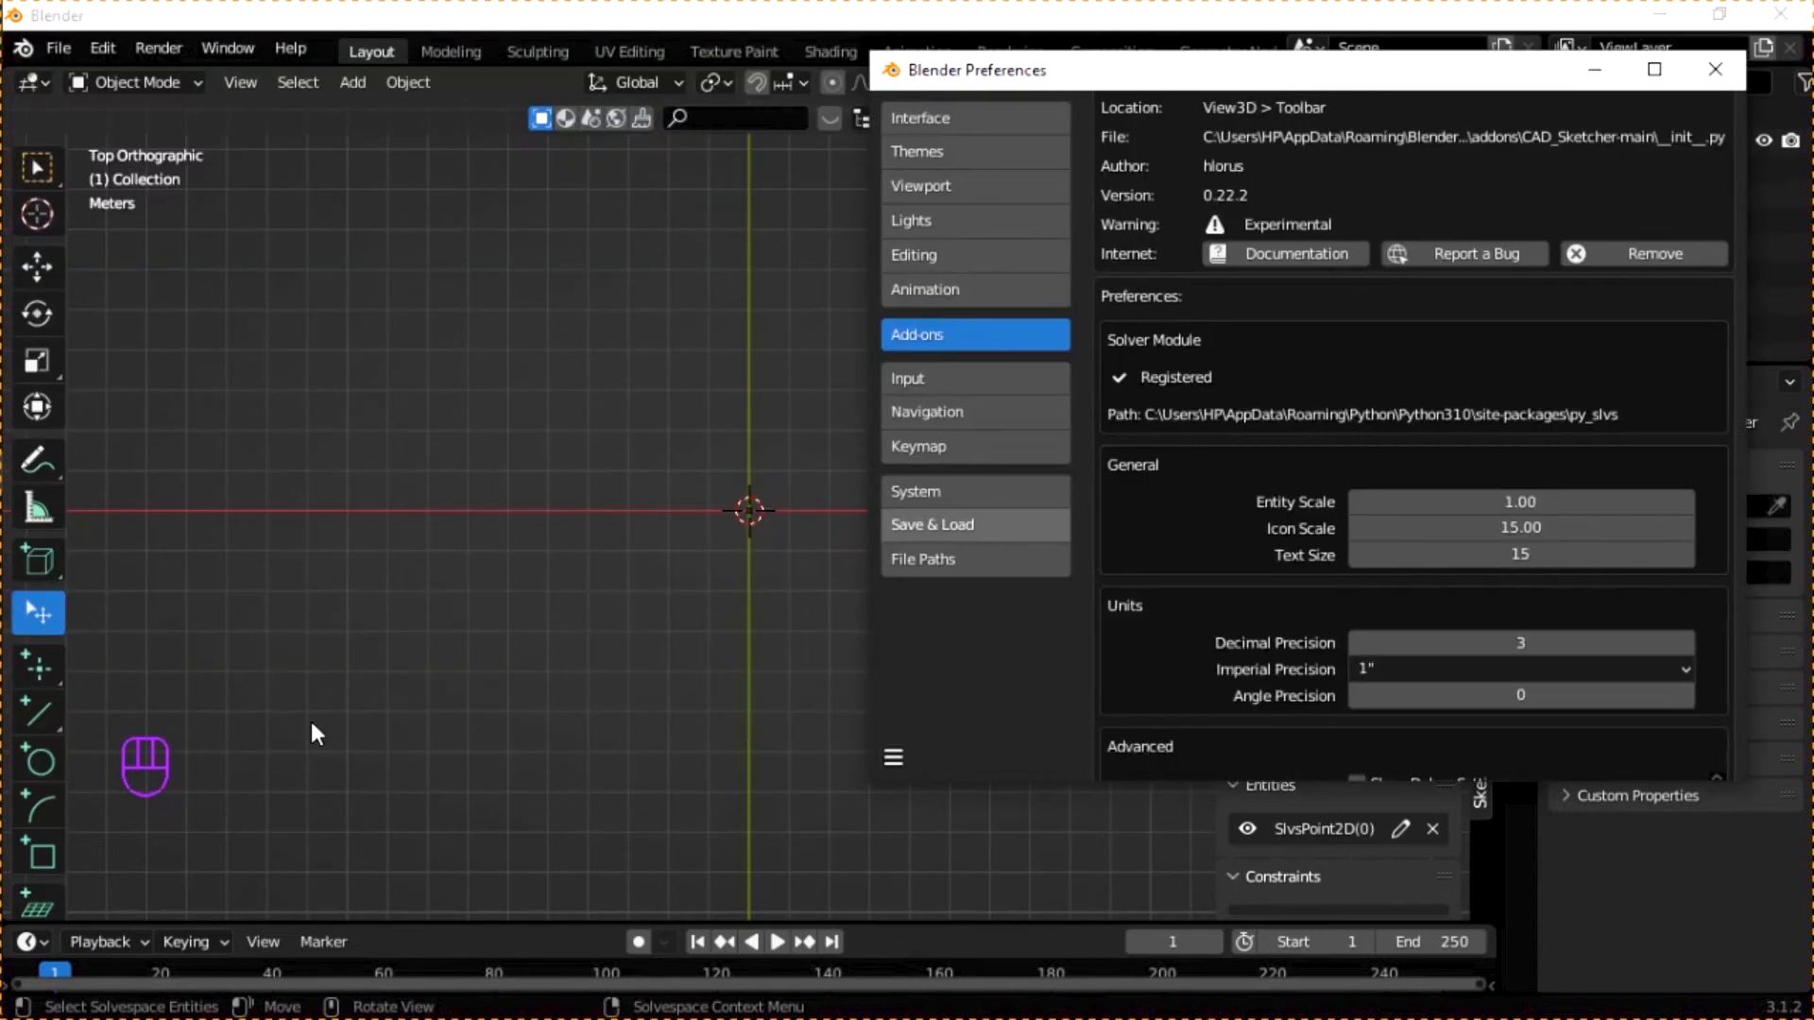
click(51, 859)
click(314, 233)
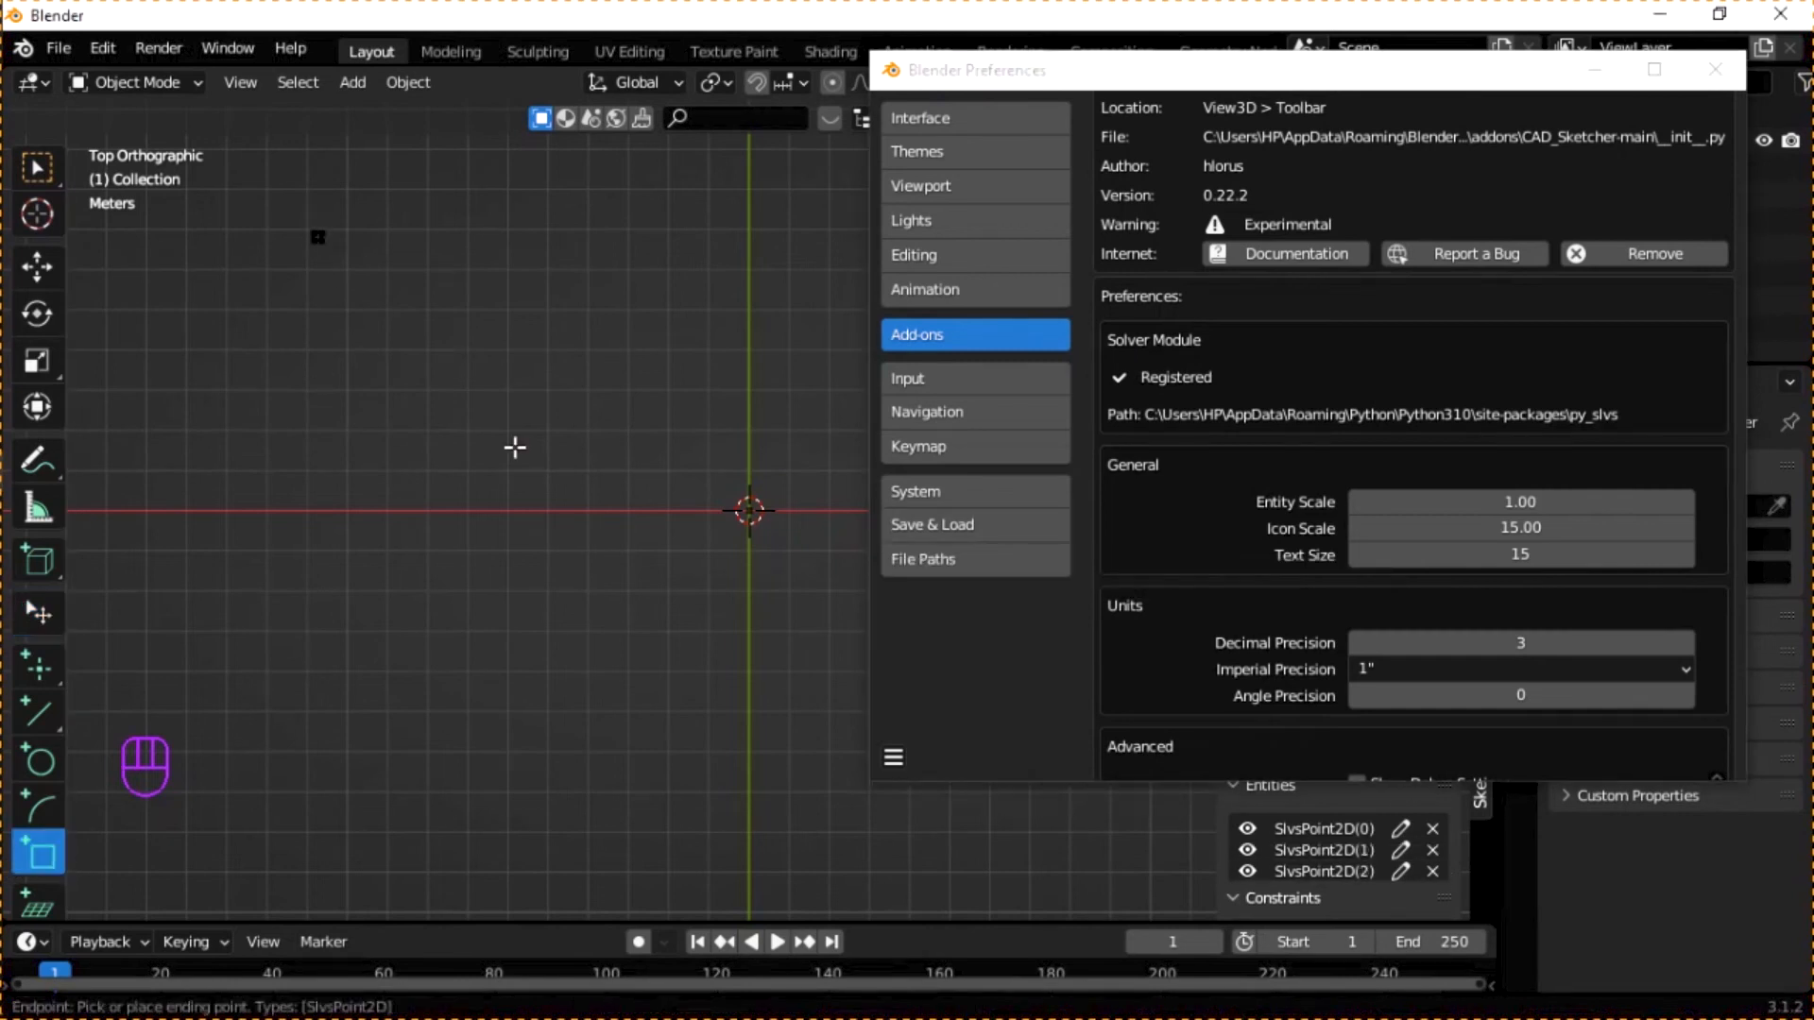
click(569, 669)
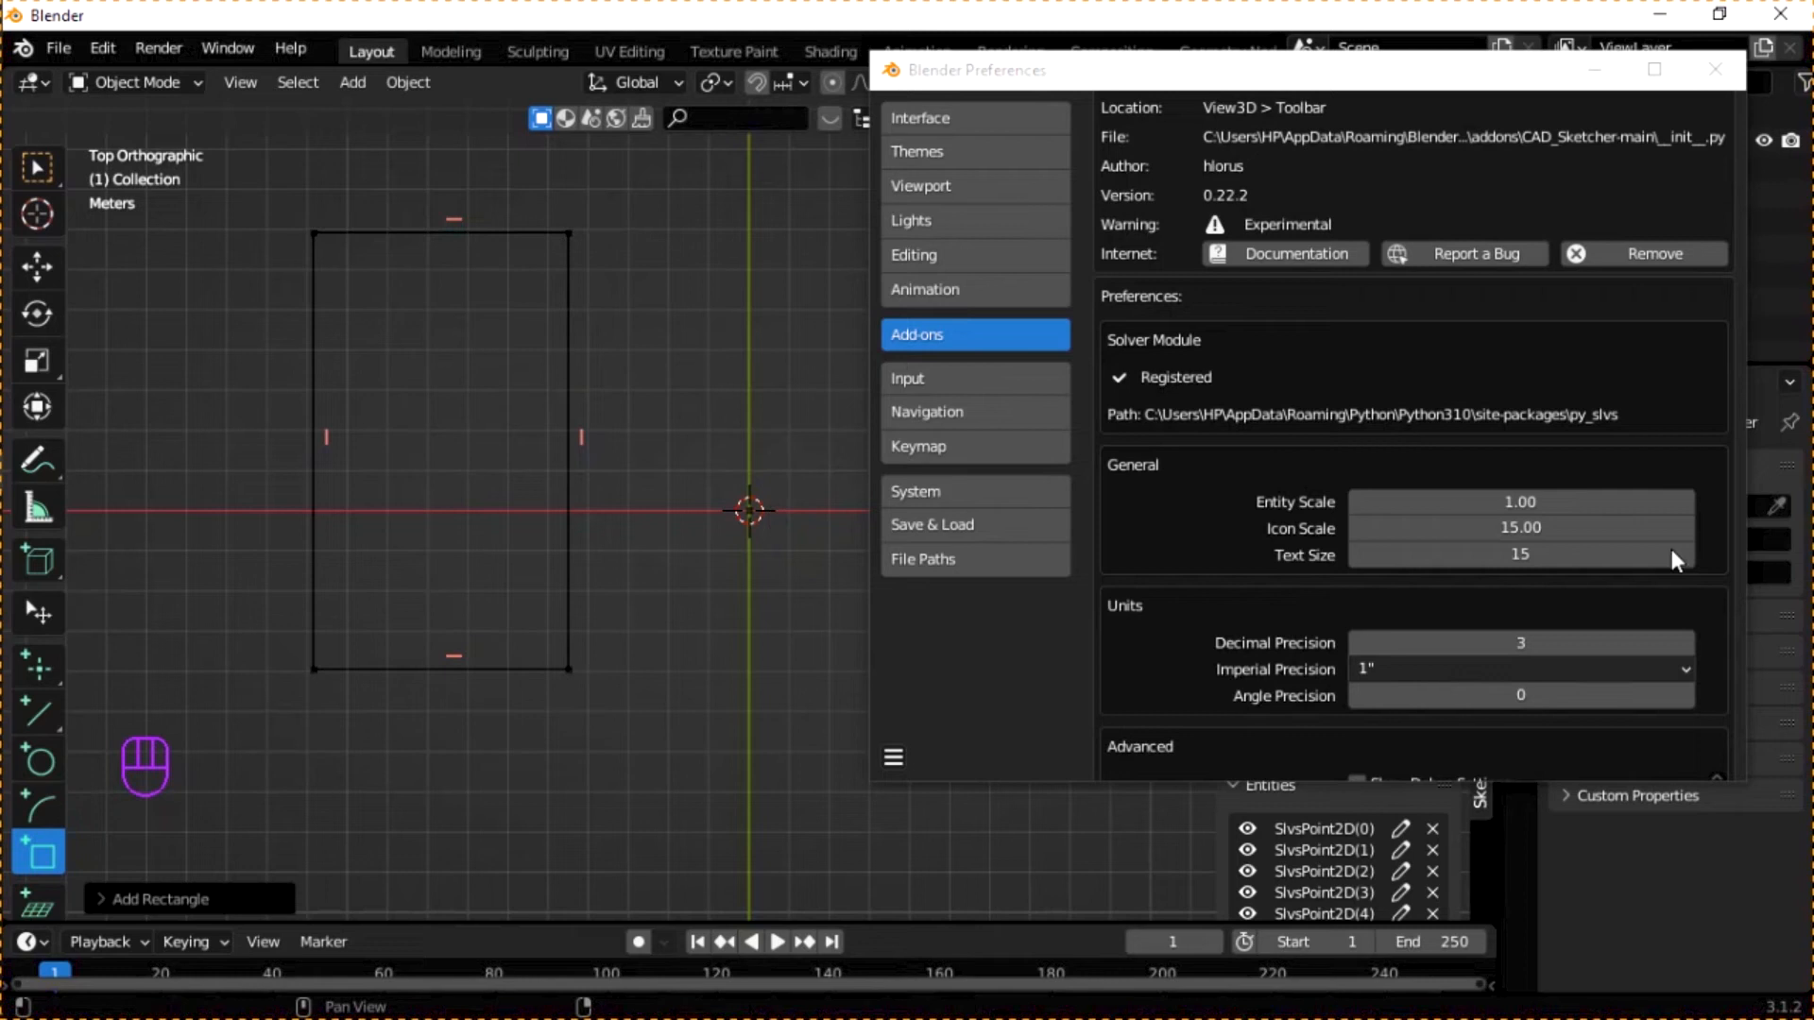
- Try an Entity Scale of 5 in the CAD Sketcher preferences and set it back to 1
click(1491, 491)
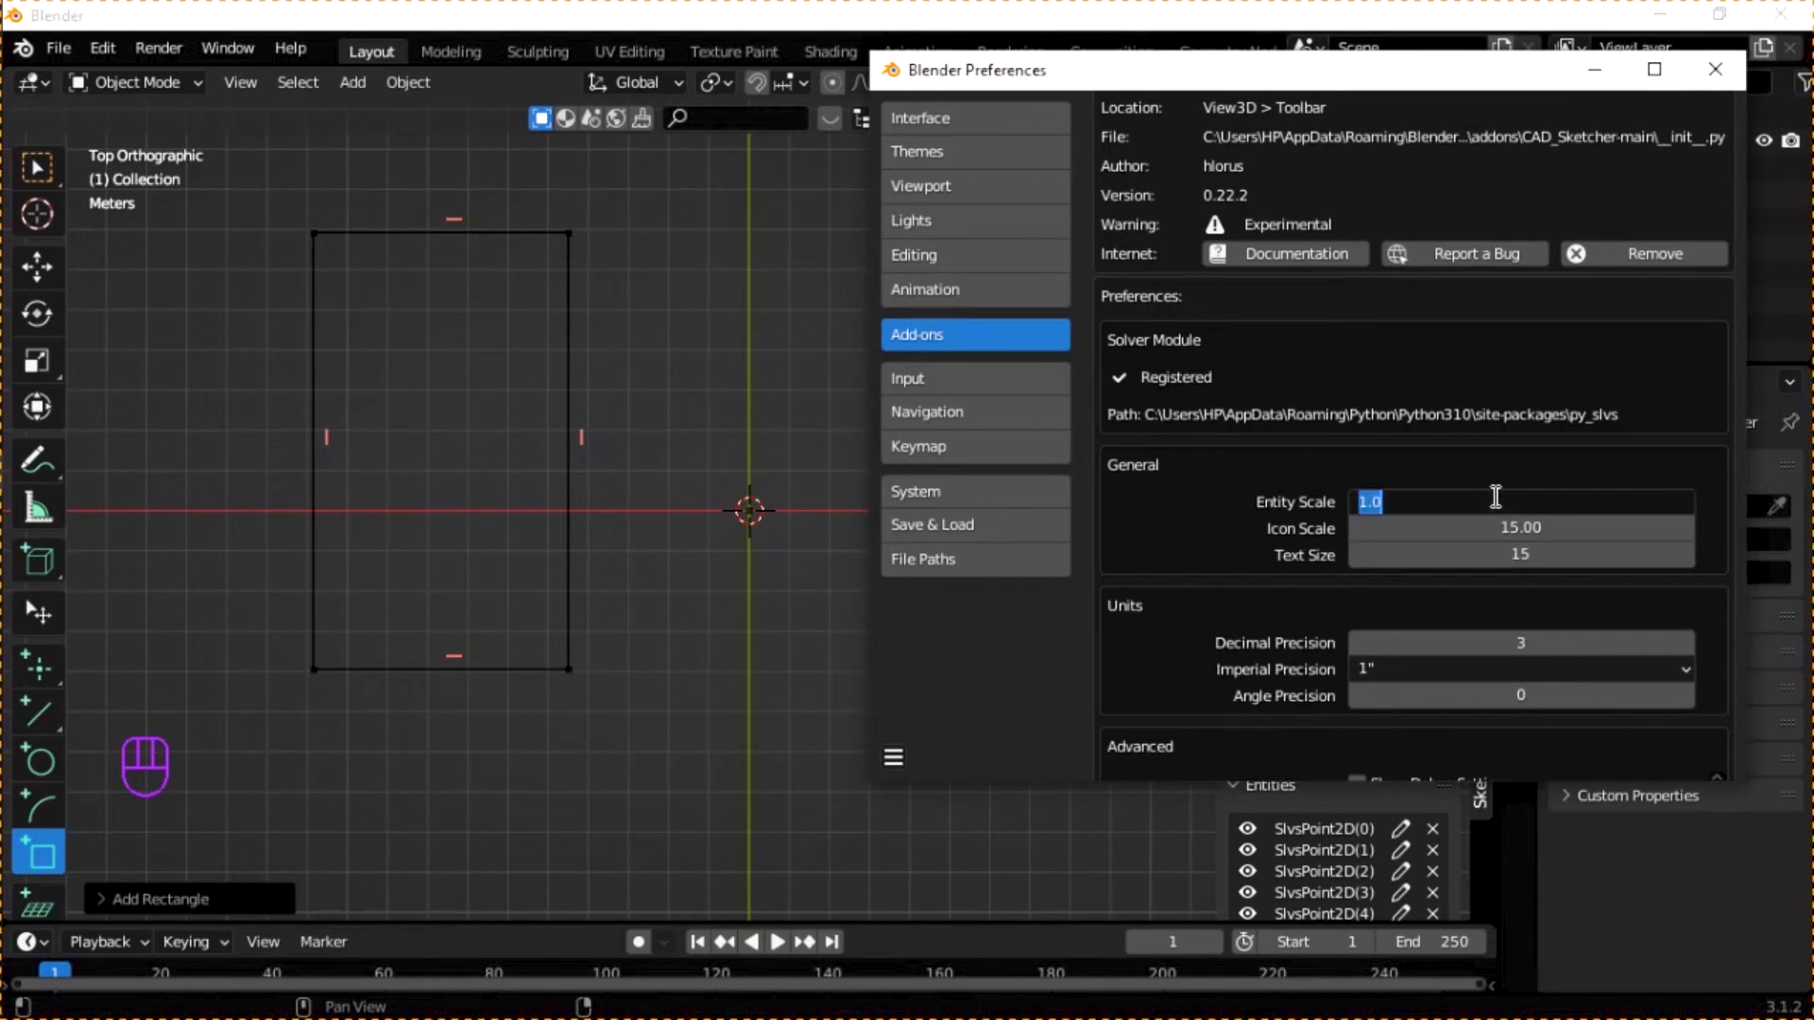
text(5)
key(Return)
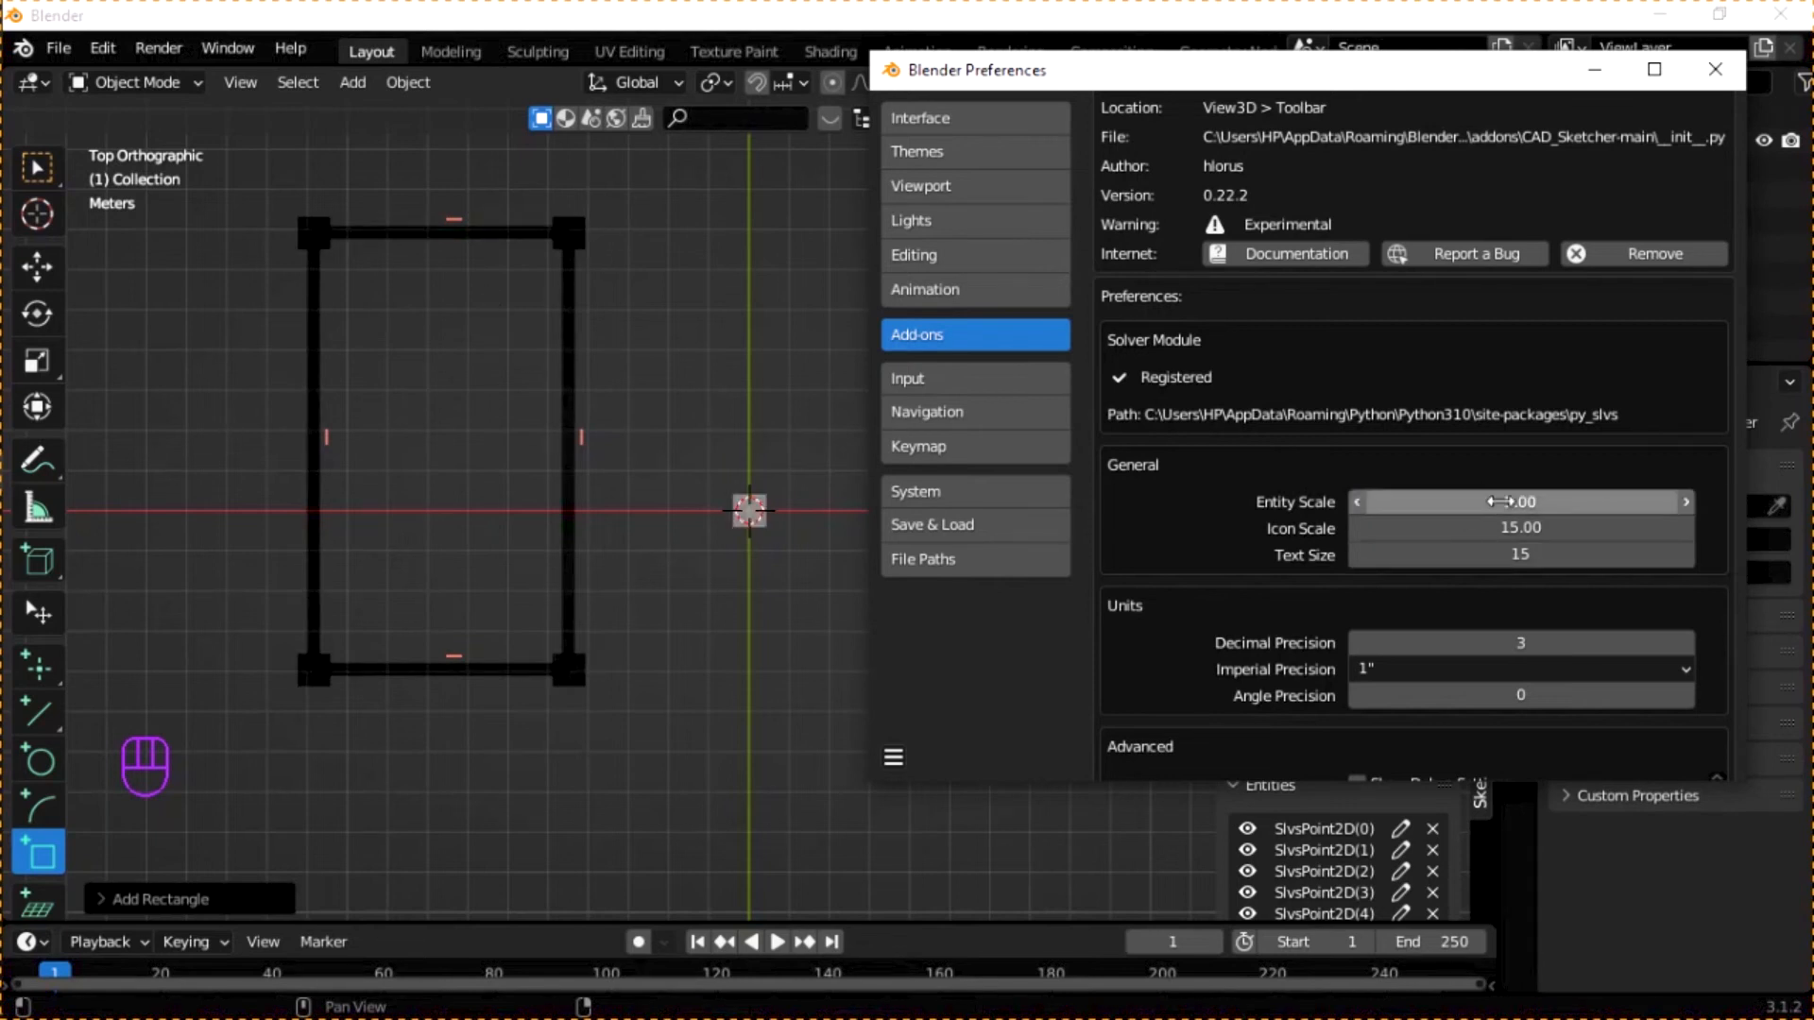
click(1506, 498)
text(1)
key(Return)
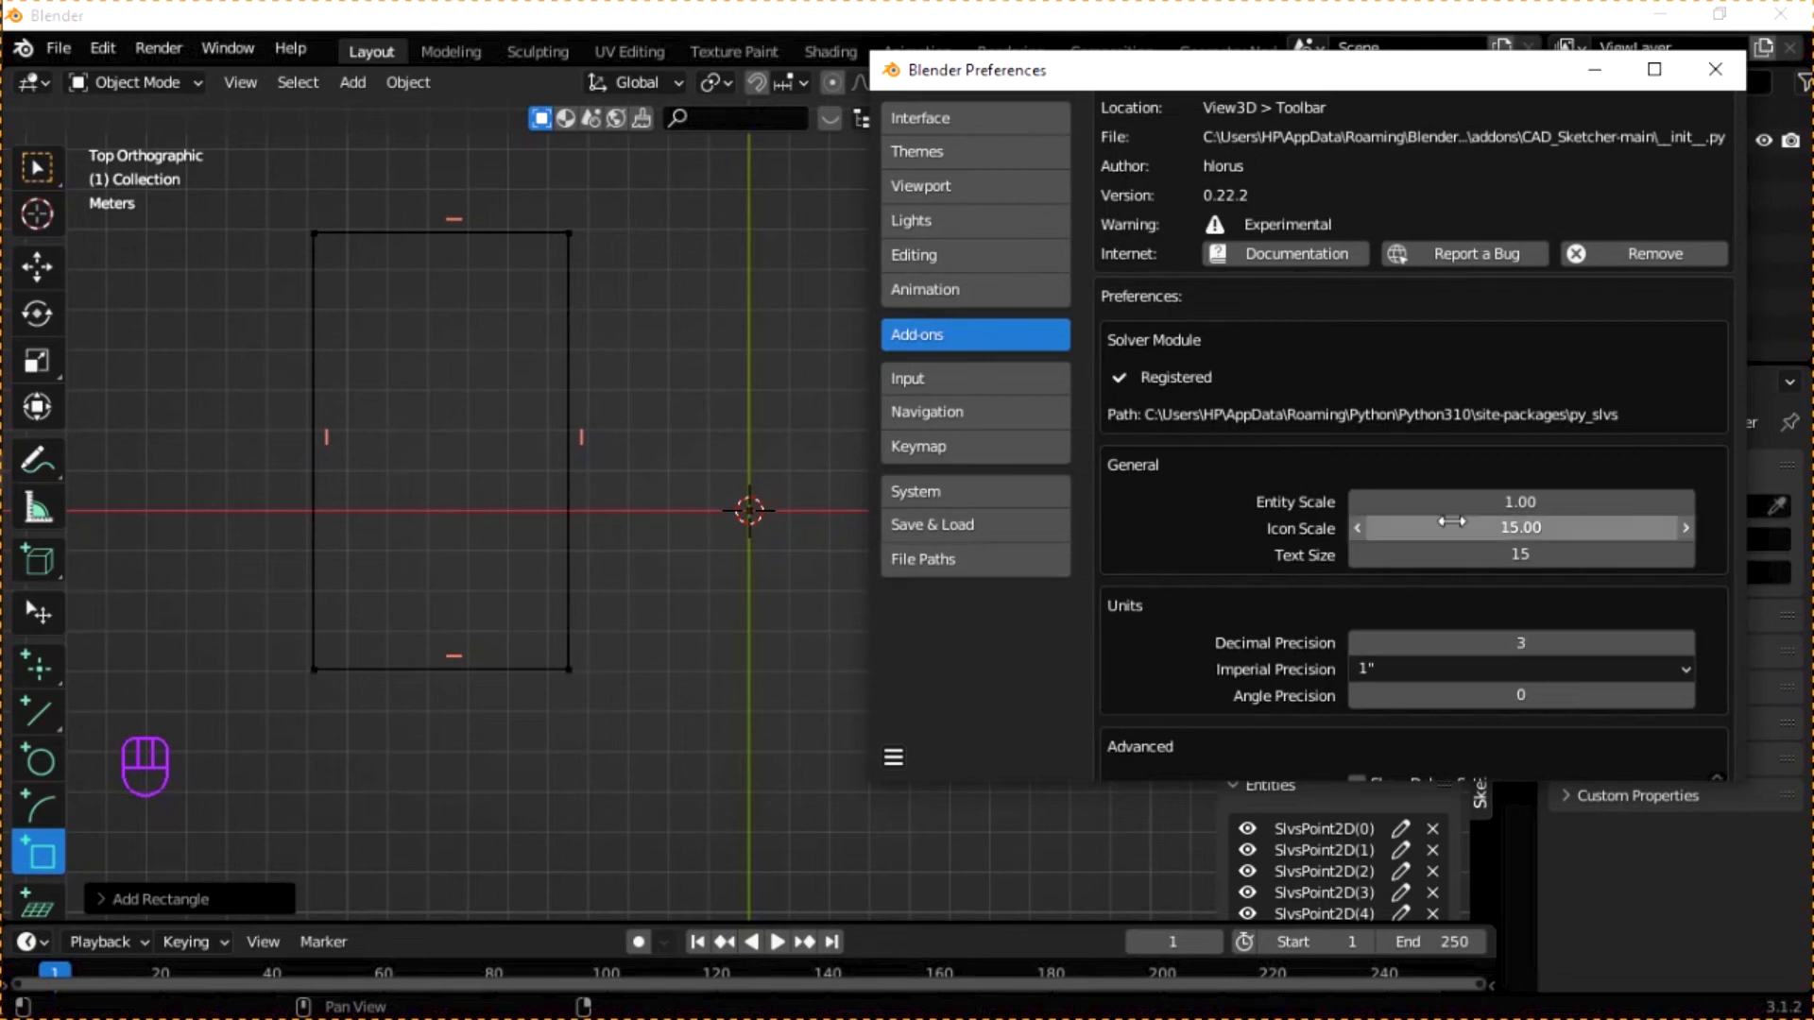
- Set the sketcher's Entity Scale to 5 again
click(1463, 504)
text(5)
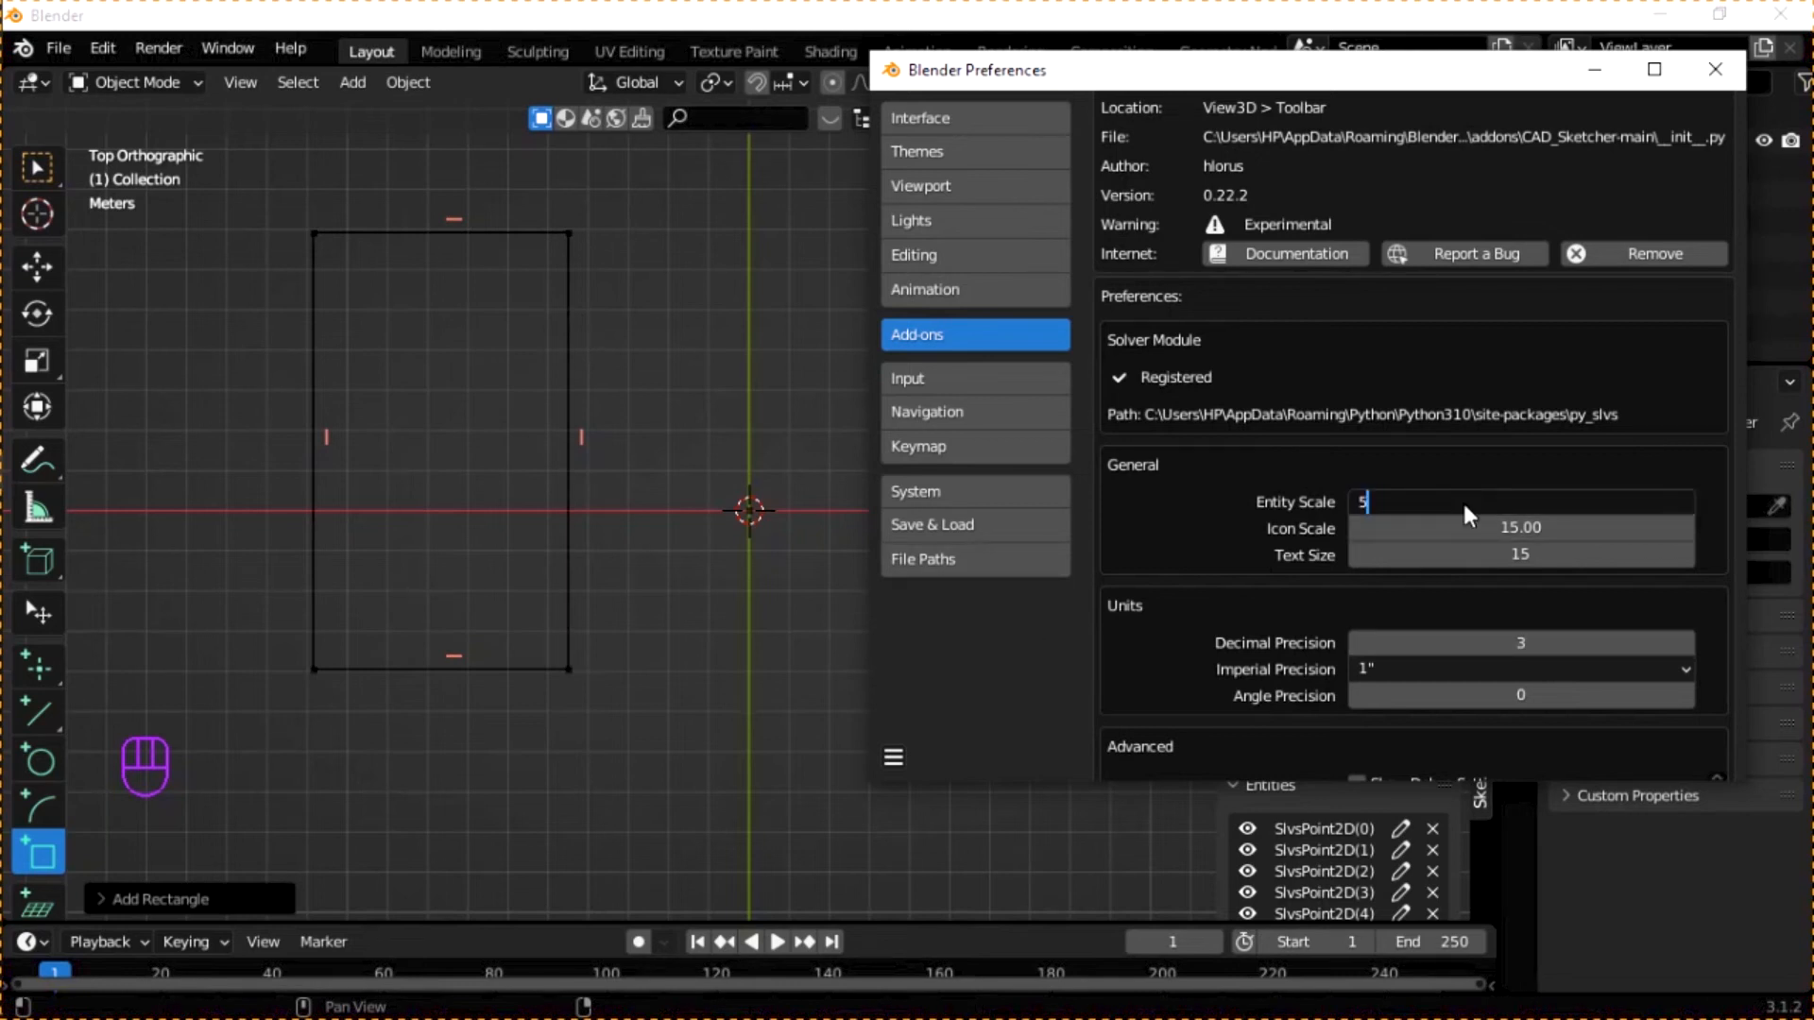
key(Return)
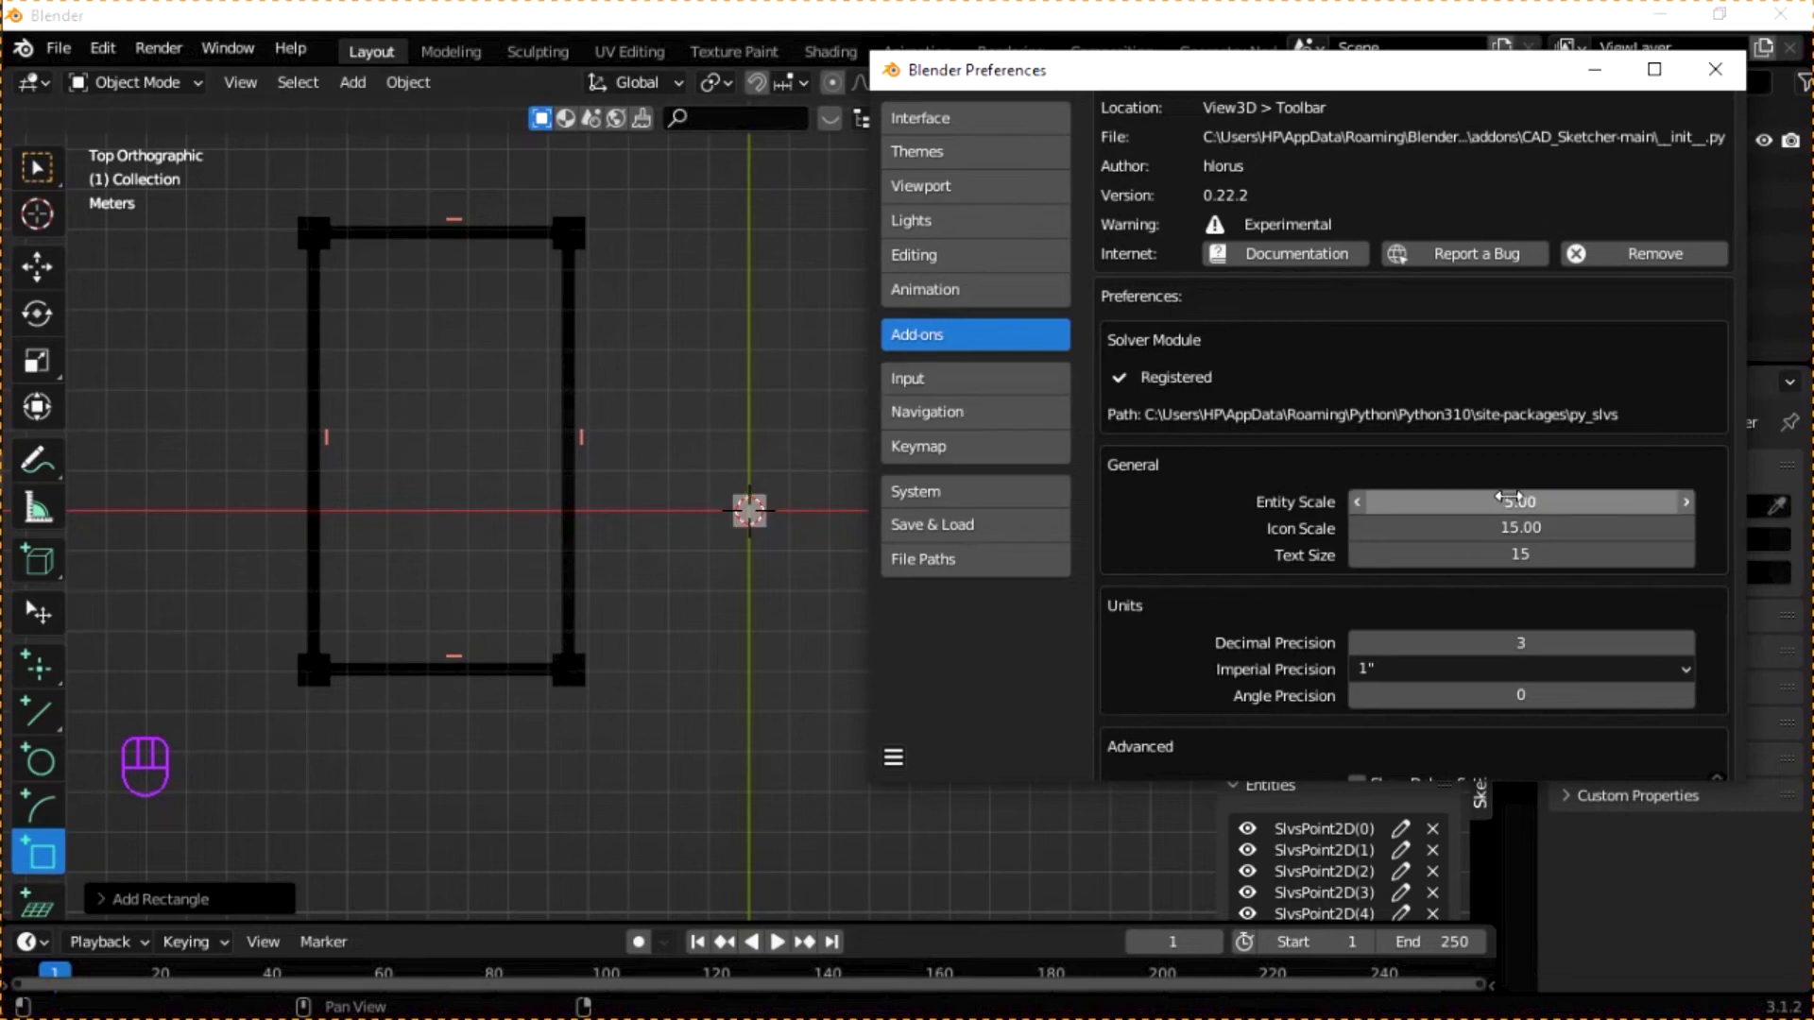
- Set the Entity Scale of the sketch entities to 3 in the CAD Sketcher preferences
click(1511, 497)
text(3)
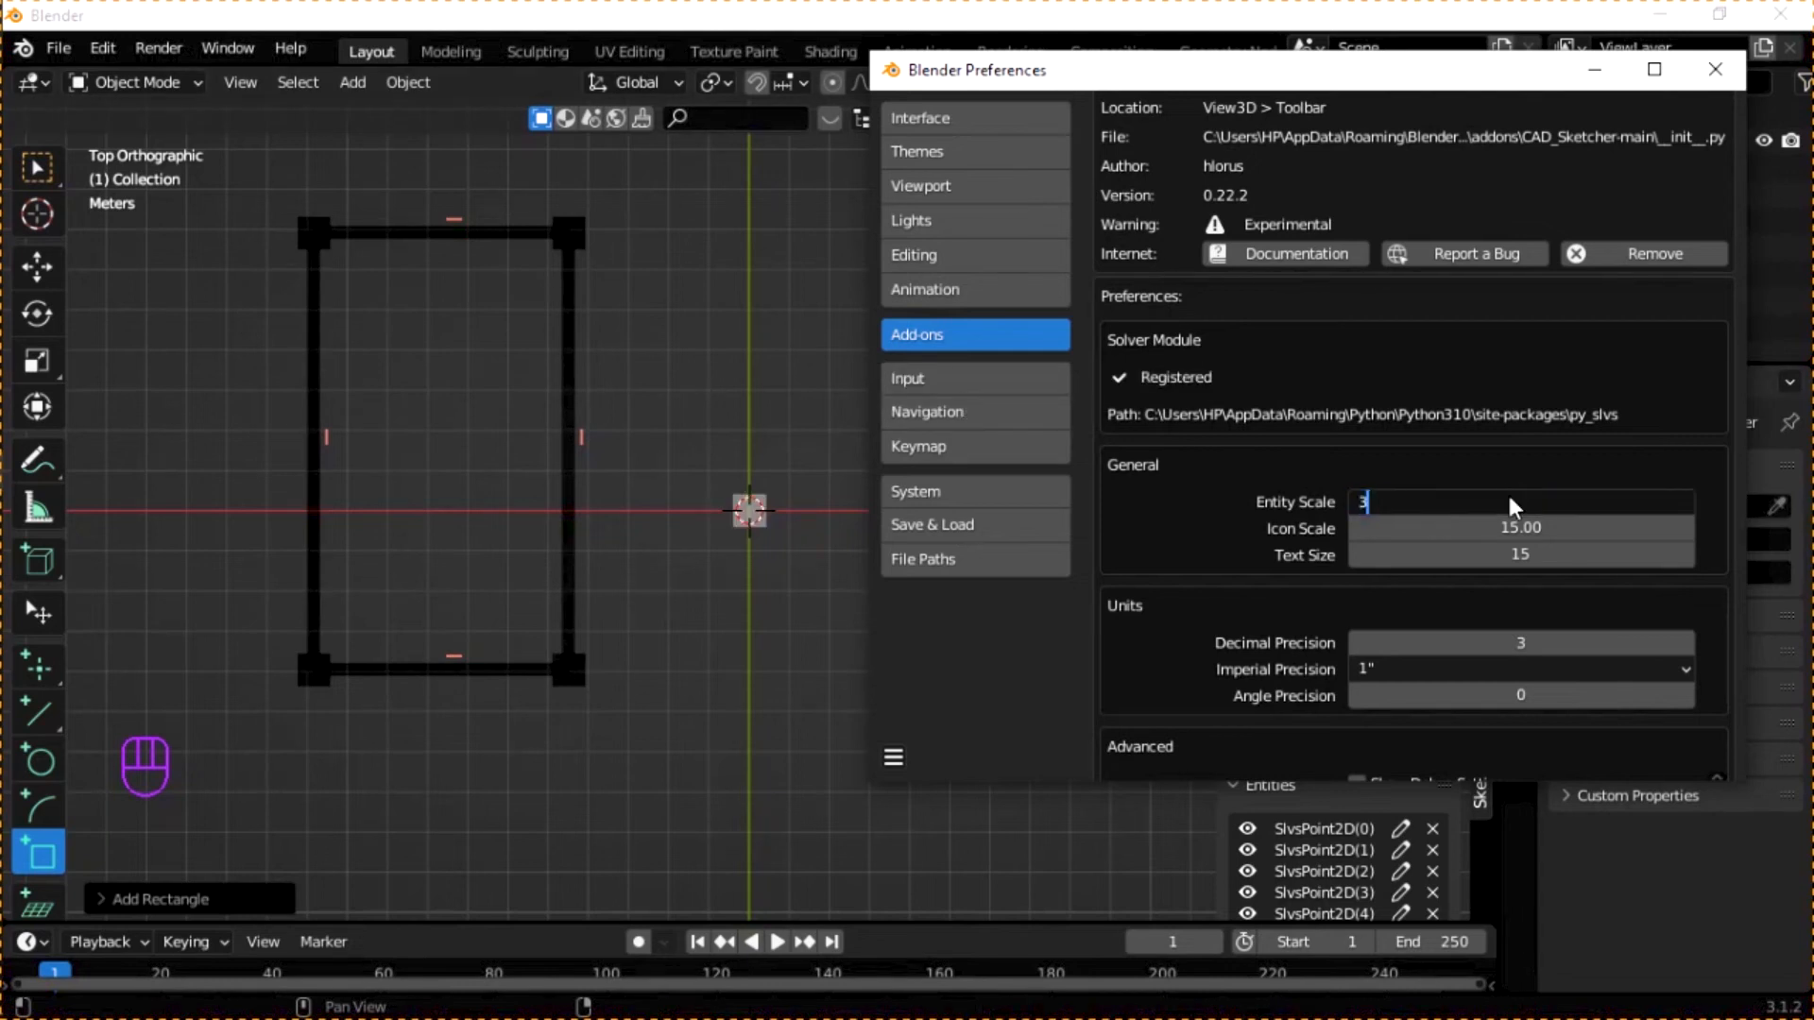
key(Return)
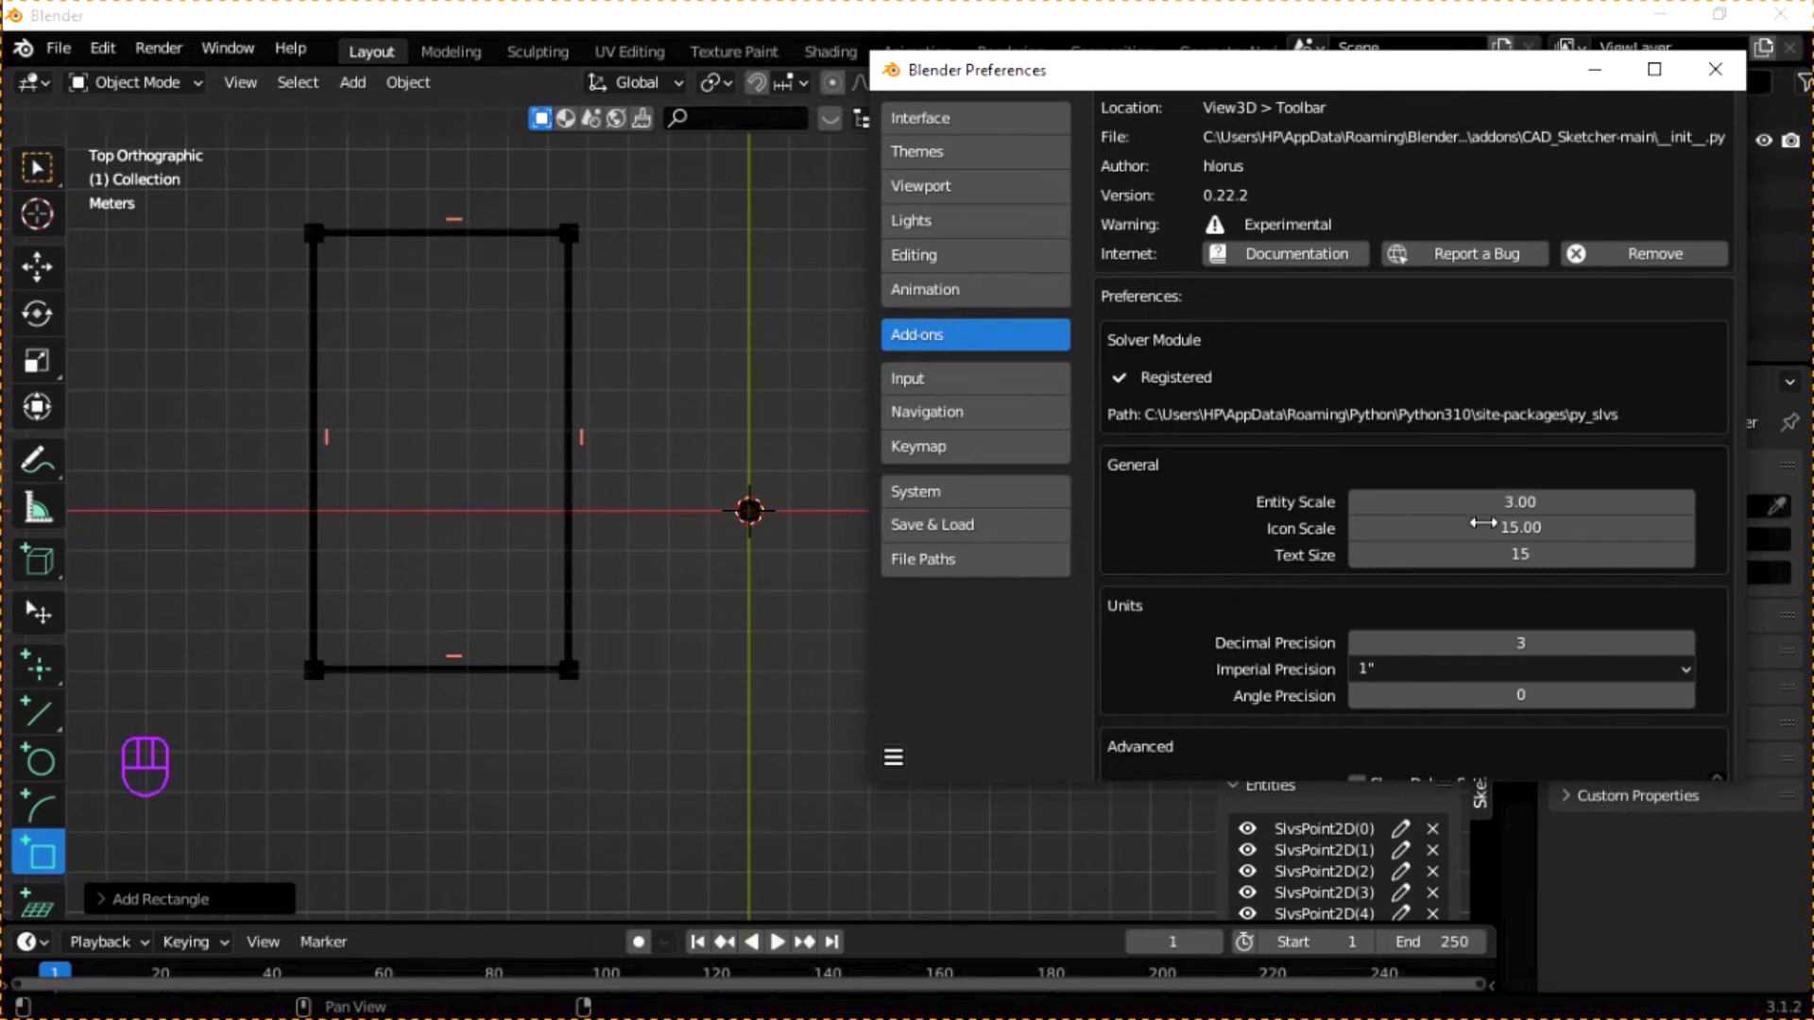
- Set the Icon Scale of the sketcher's constraint icons to 30
click(1381, 536)
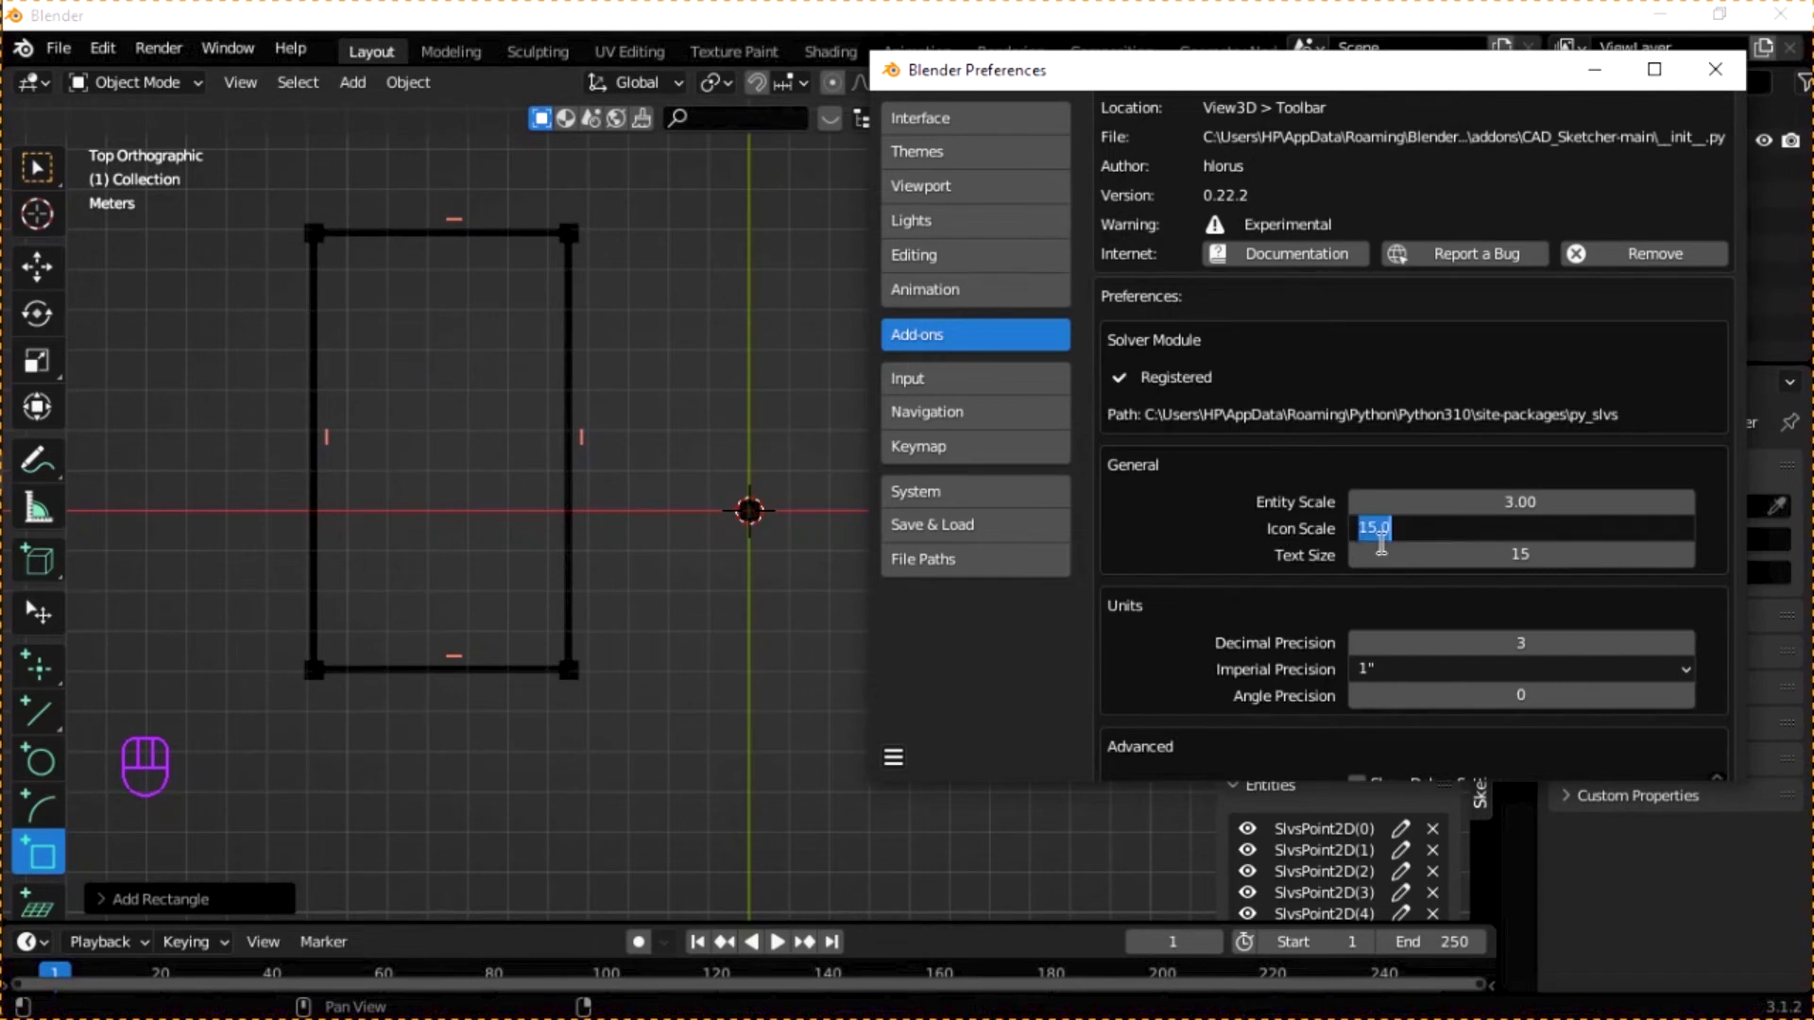
text(30)
key(Return)
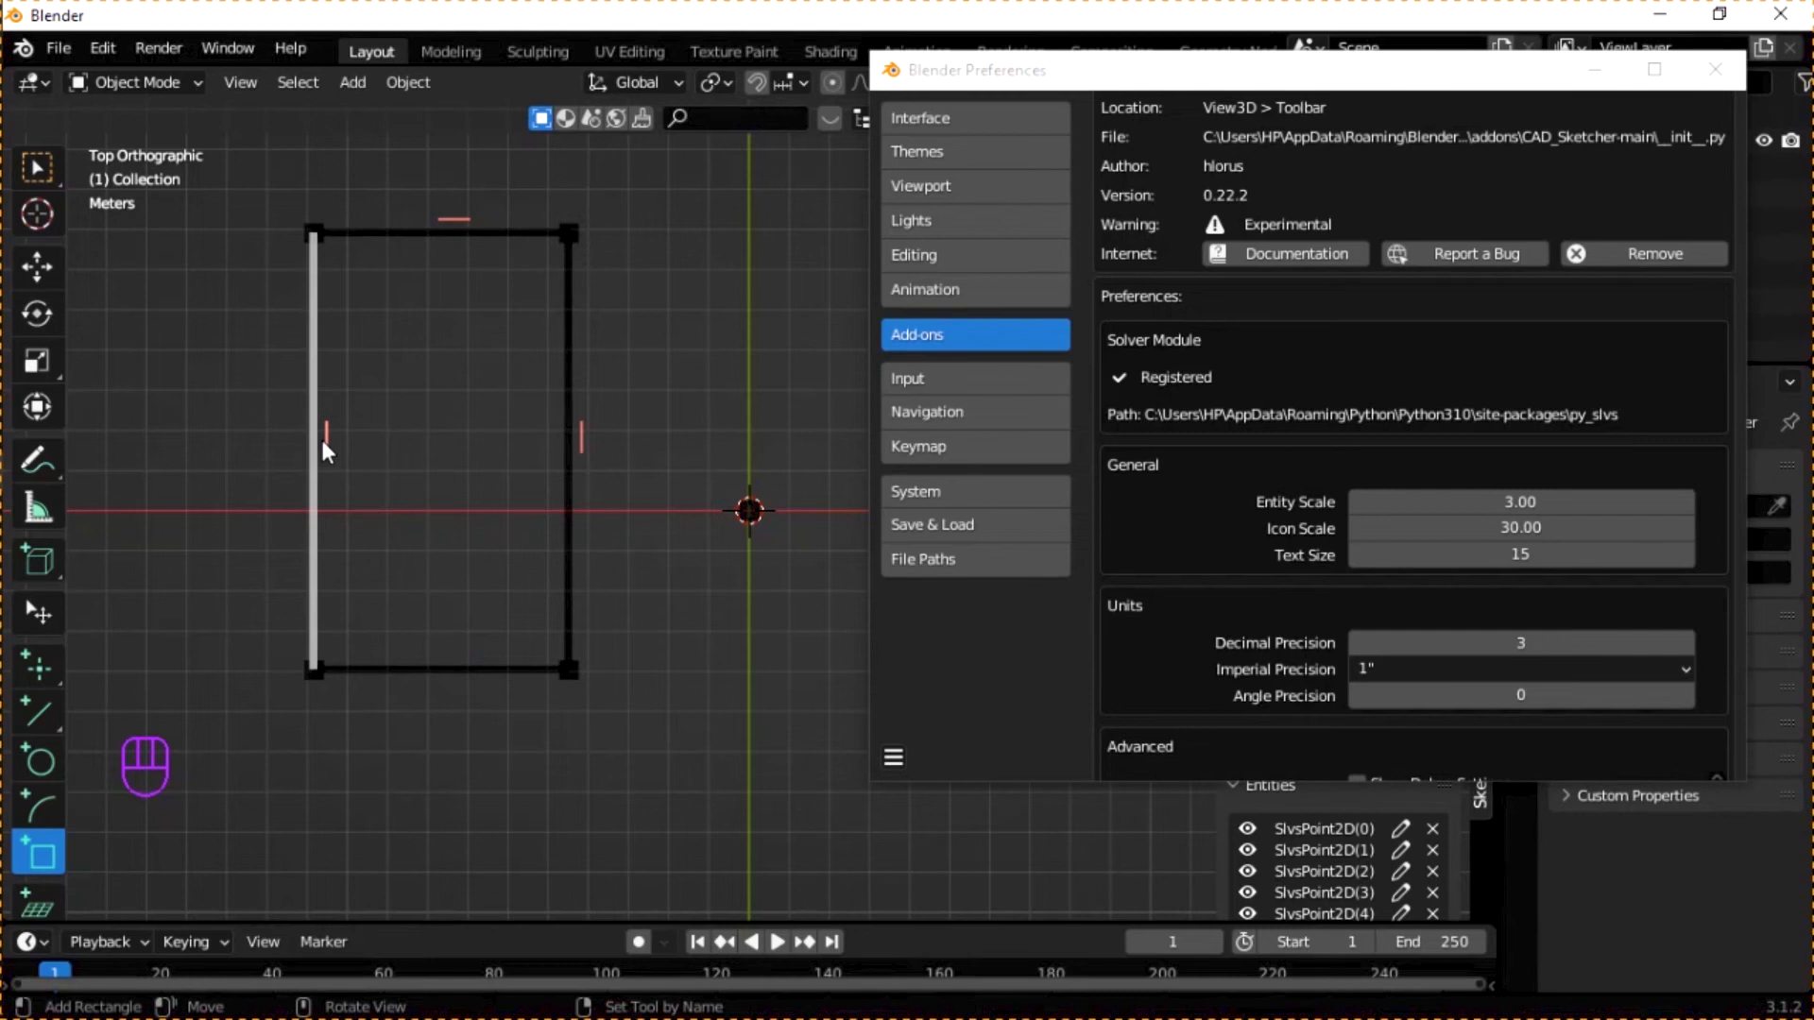
key(ctrl+z)
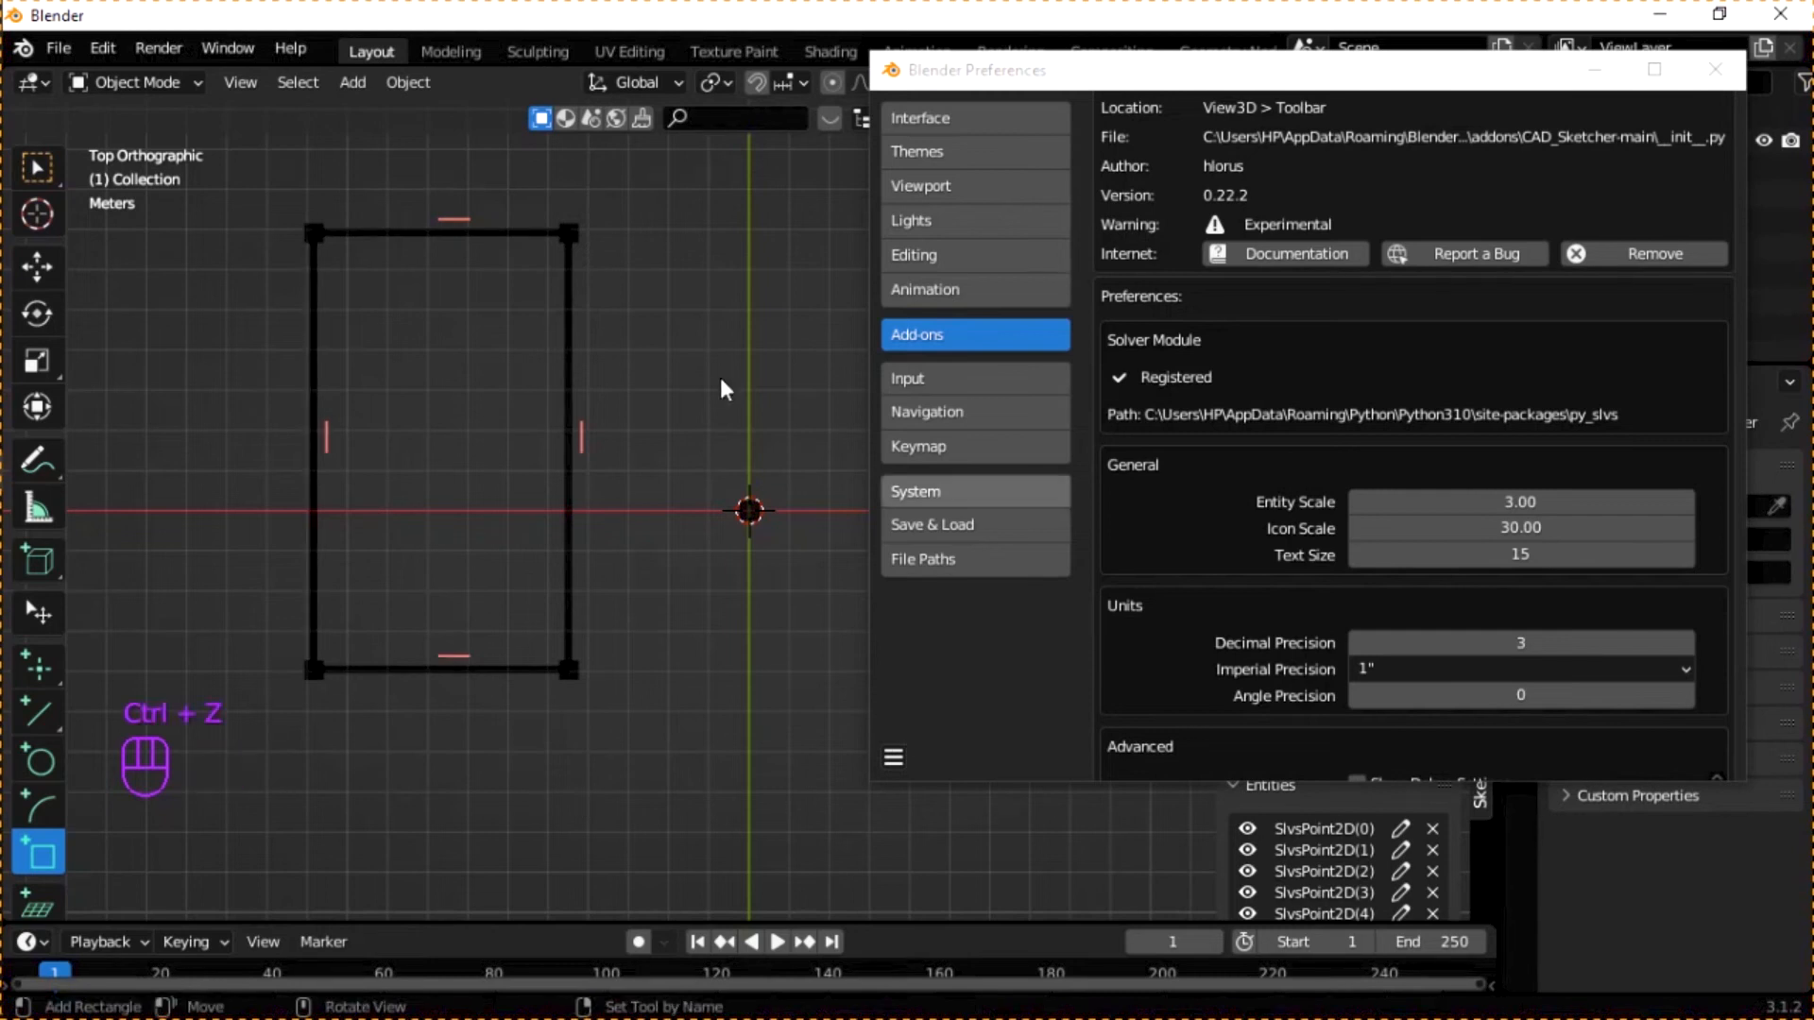
- Add a distance constraint between the two corner points of the rectangle's vertical side nearest the origin
click(1526, 557)
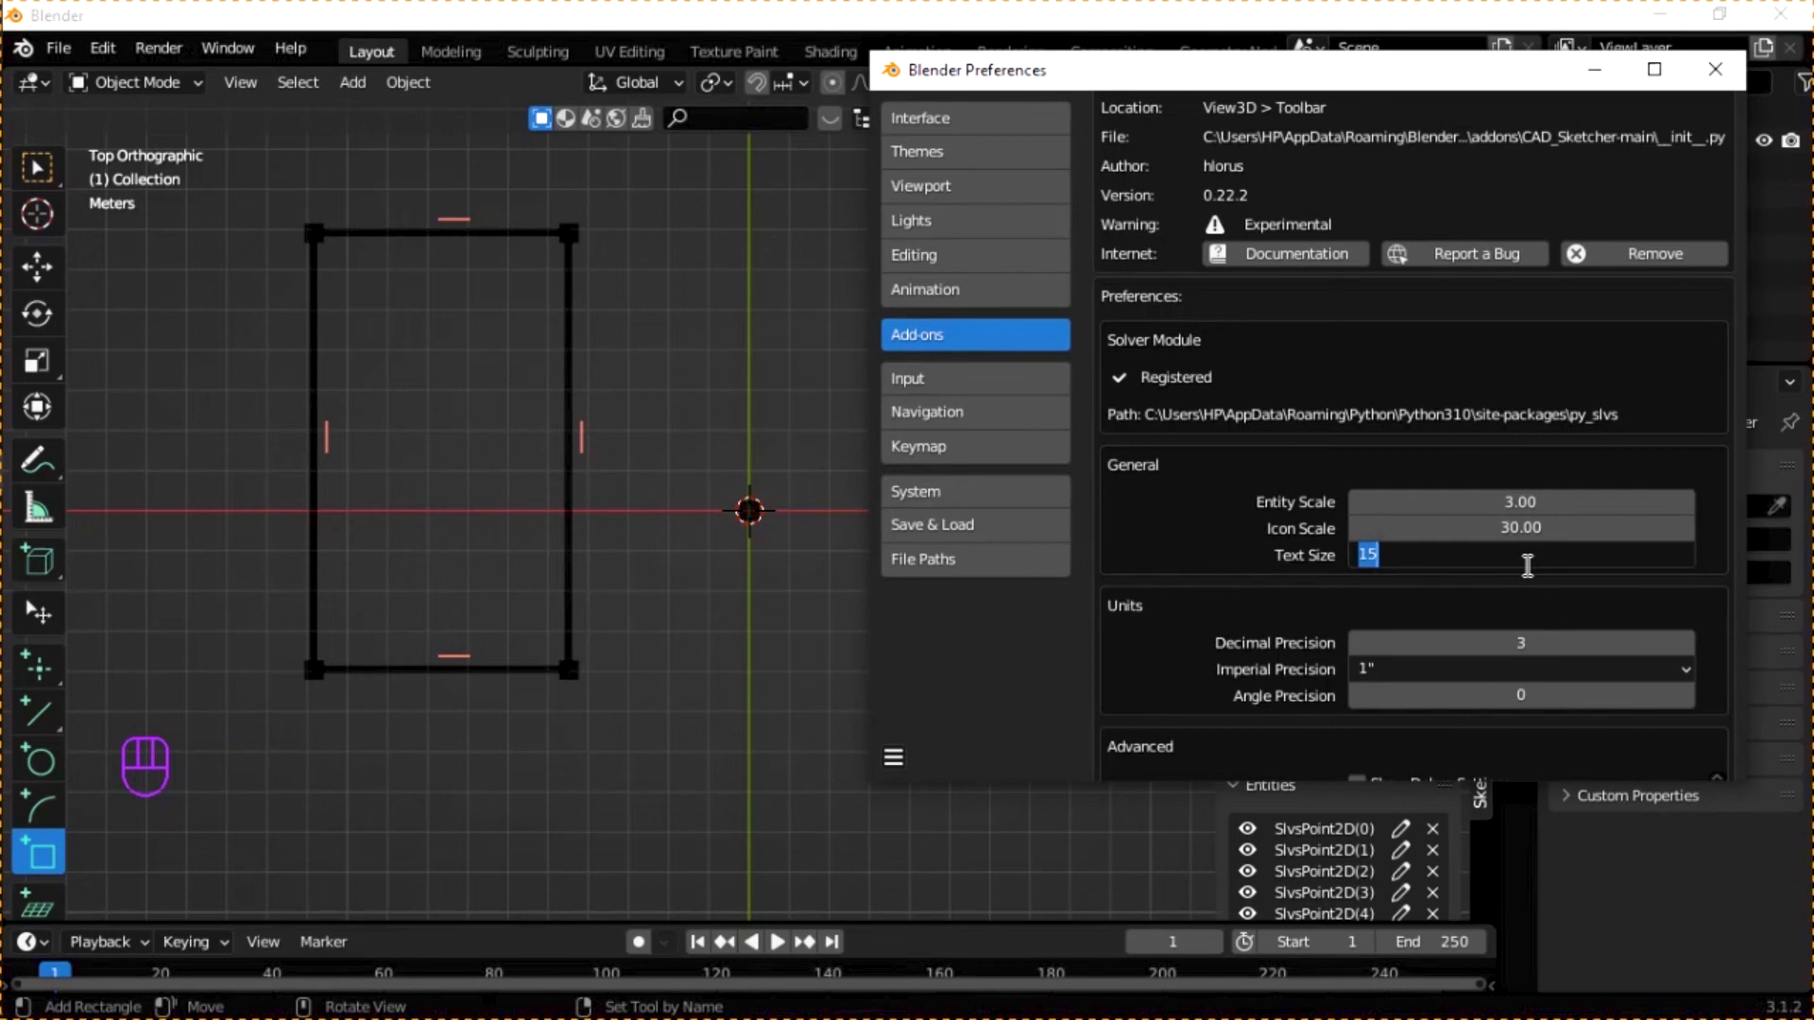
right_click(650, 564)
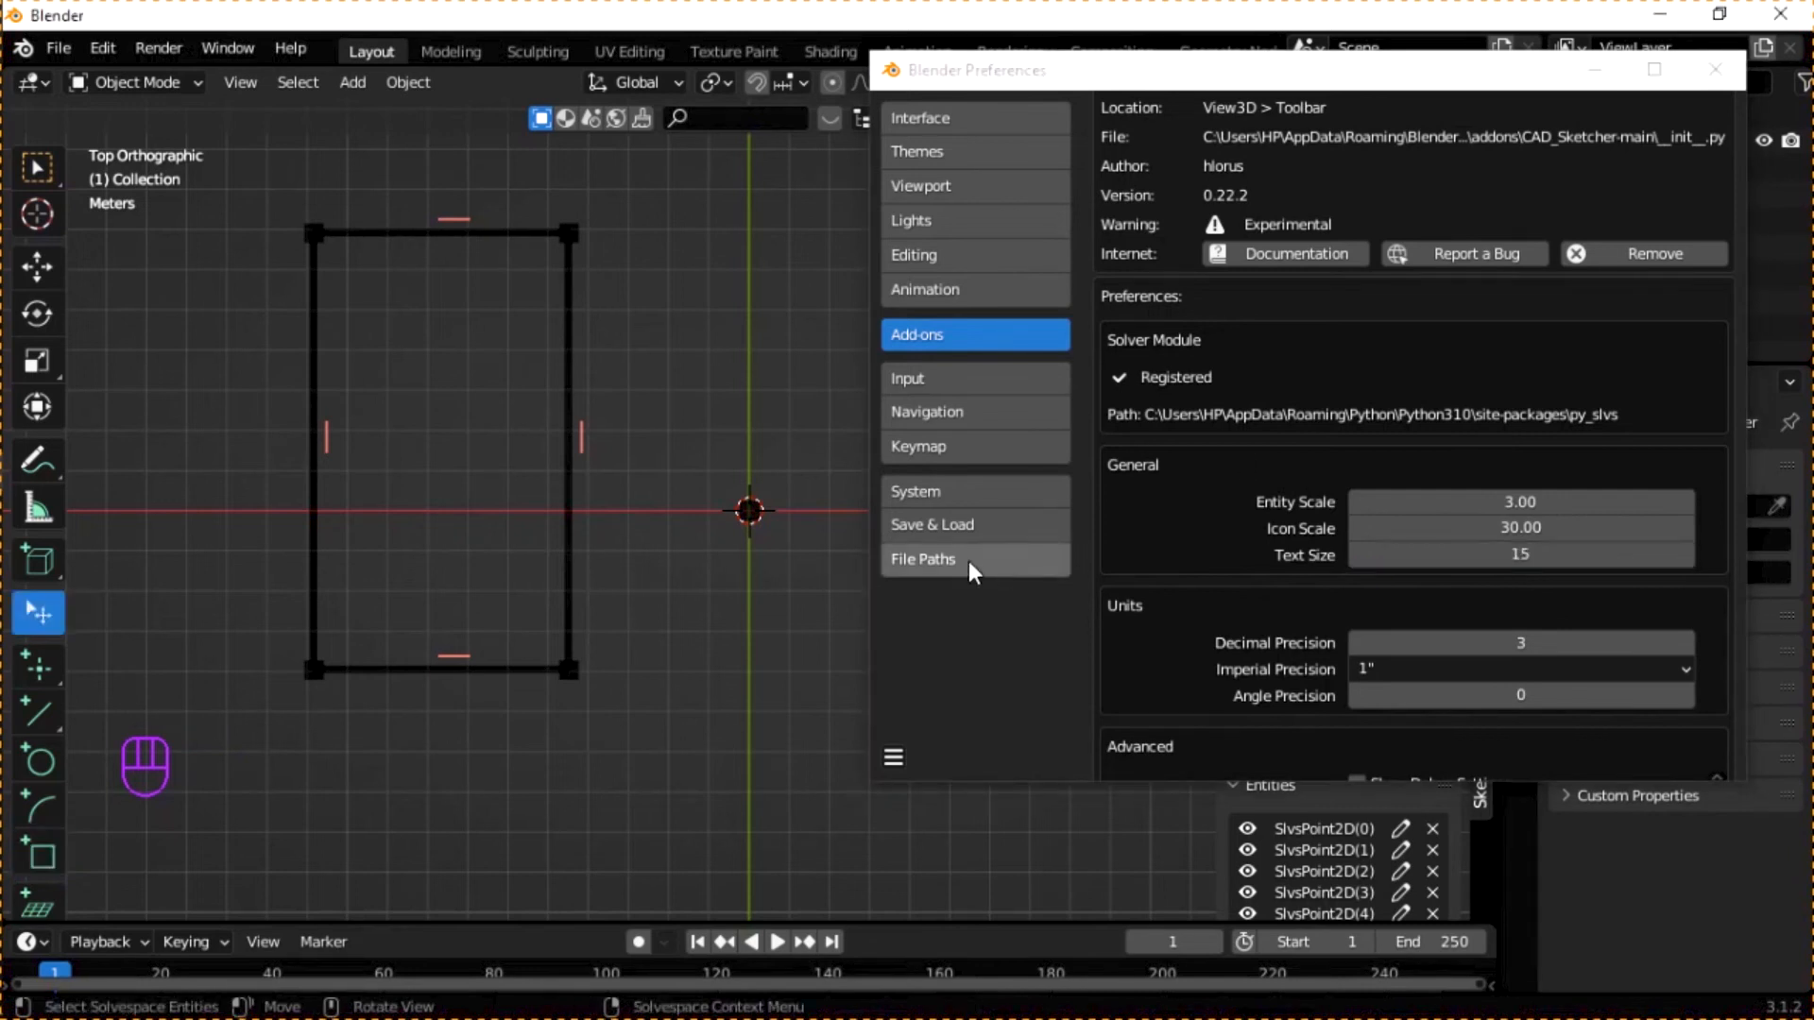
click(571, 236)
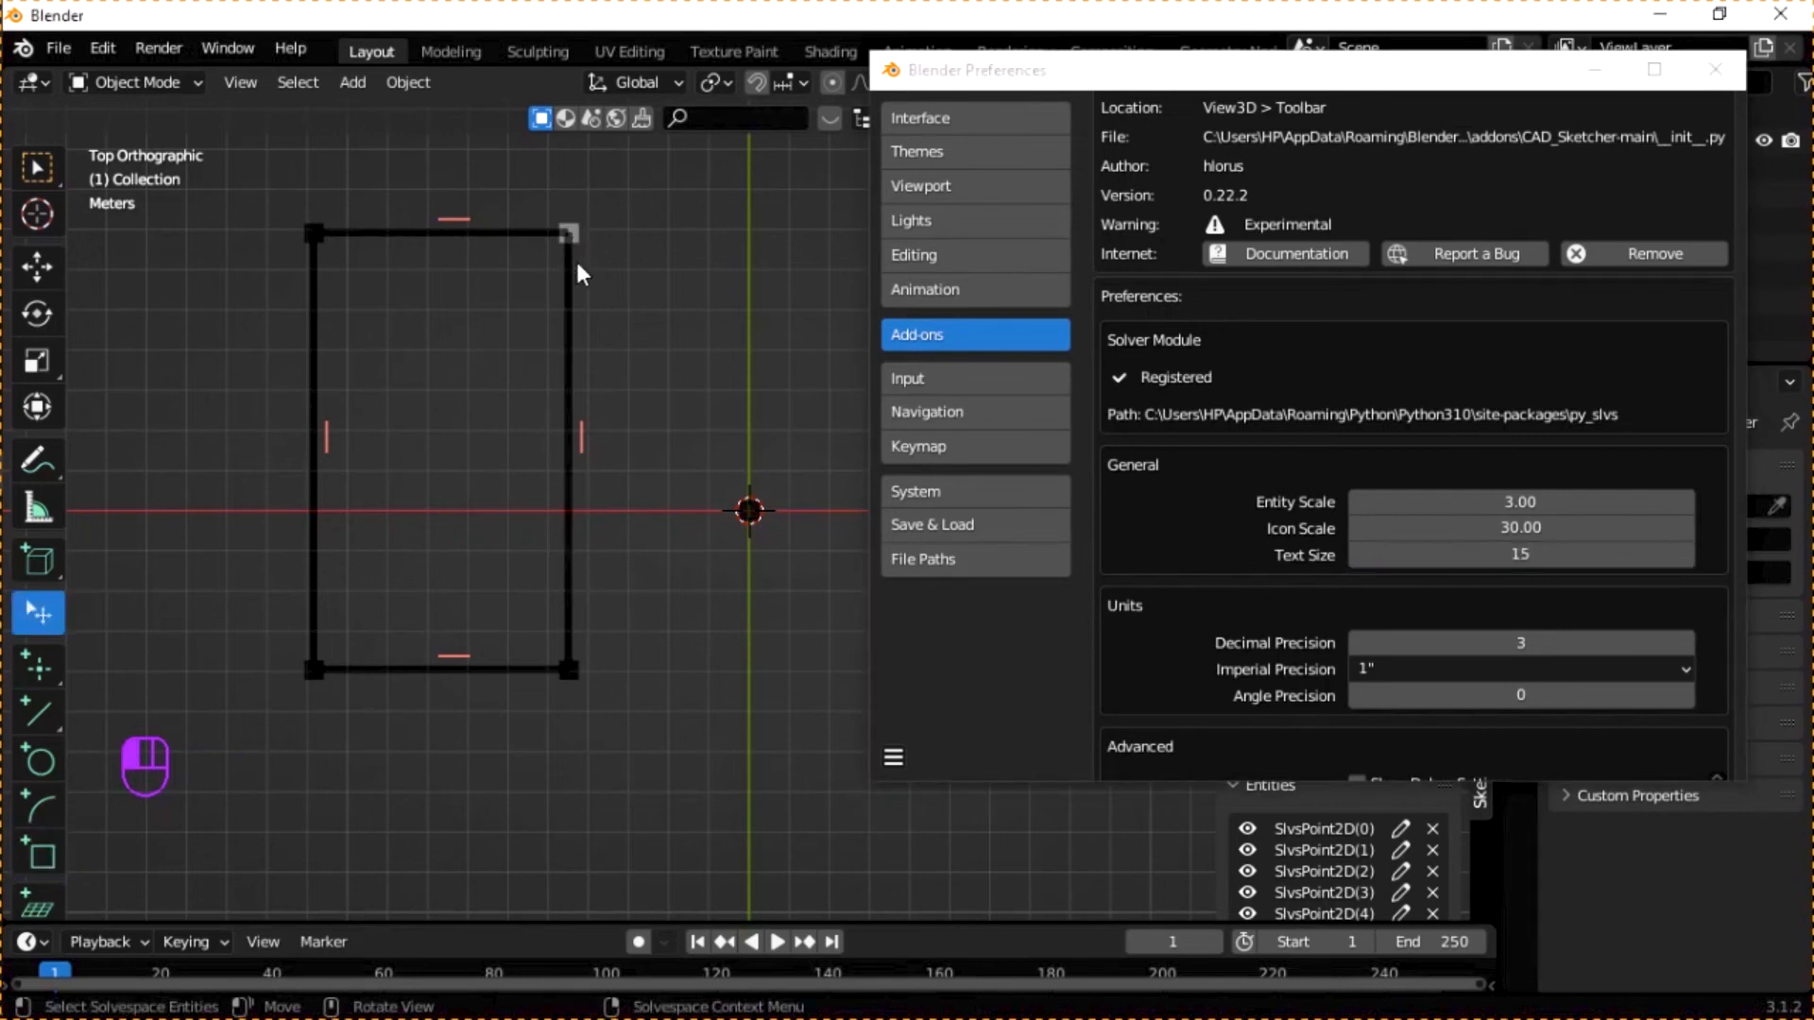
shift+click(569, 670)
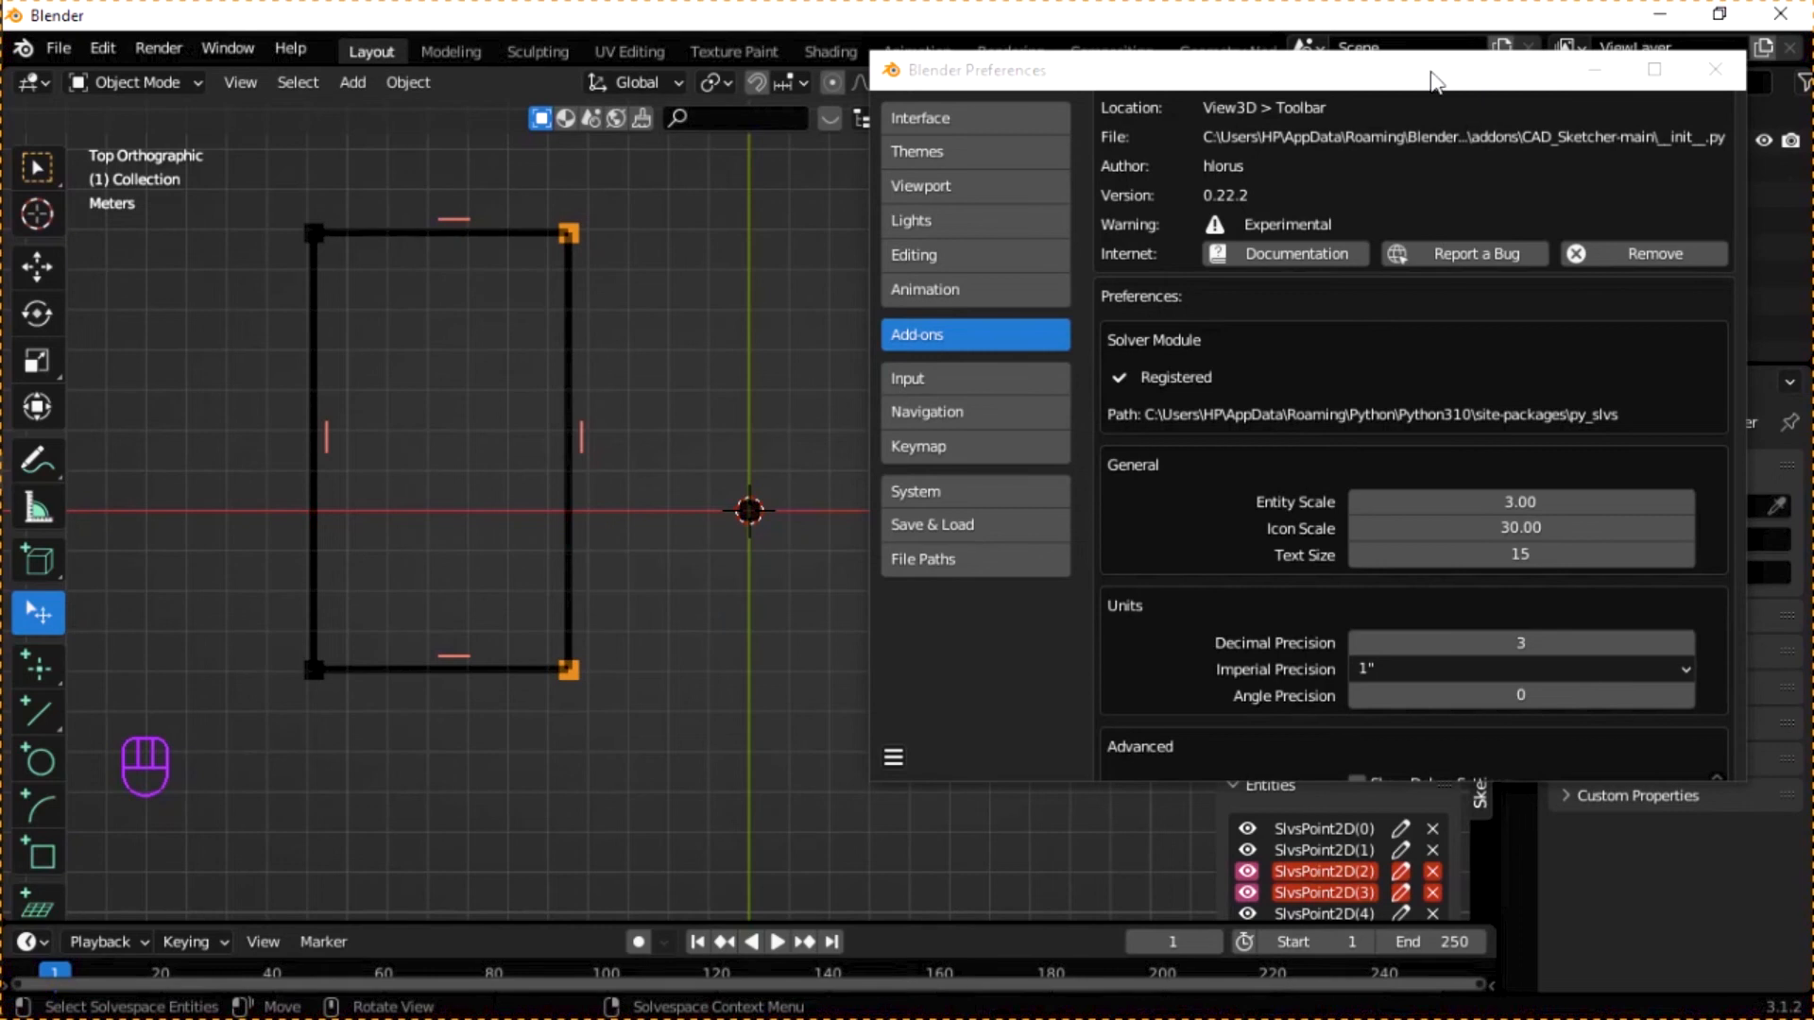
drag(1321, 70, 1328, 614)
click(1327, 452)
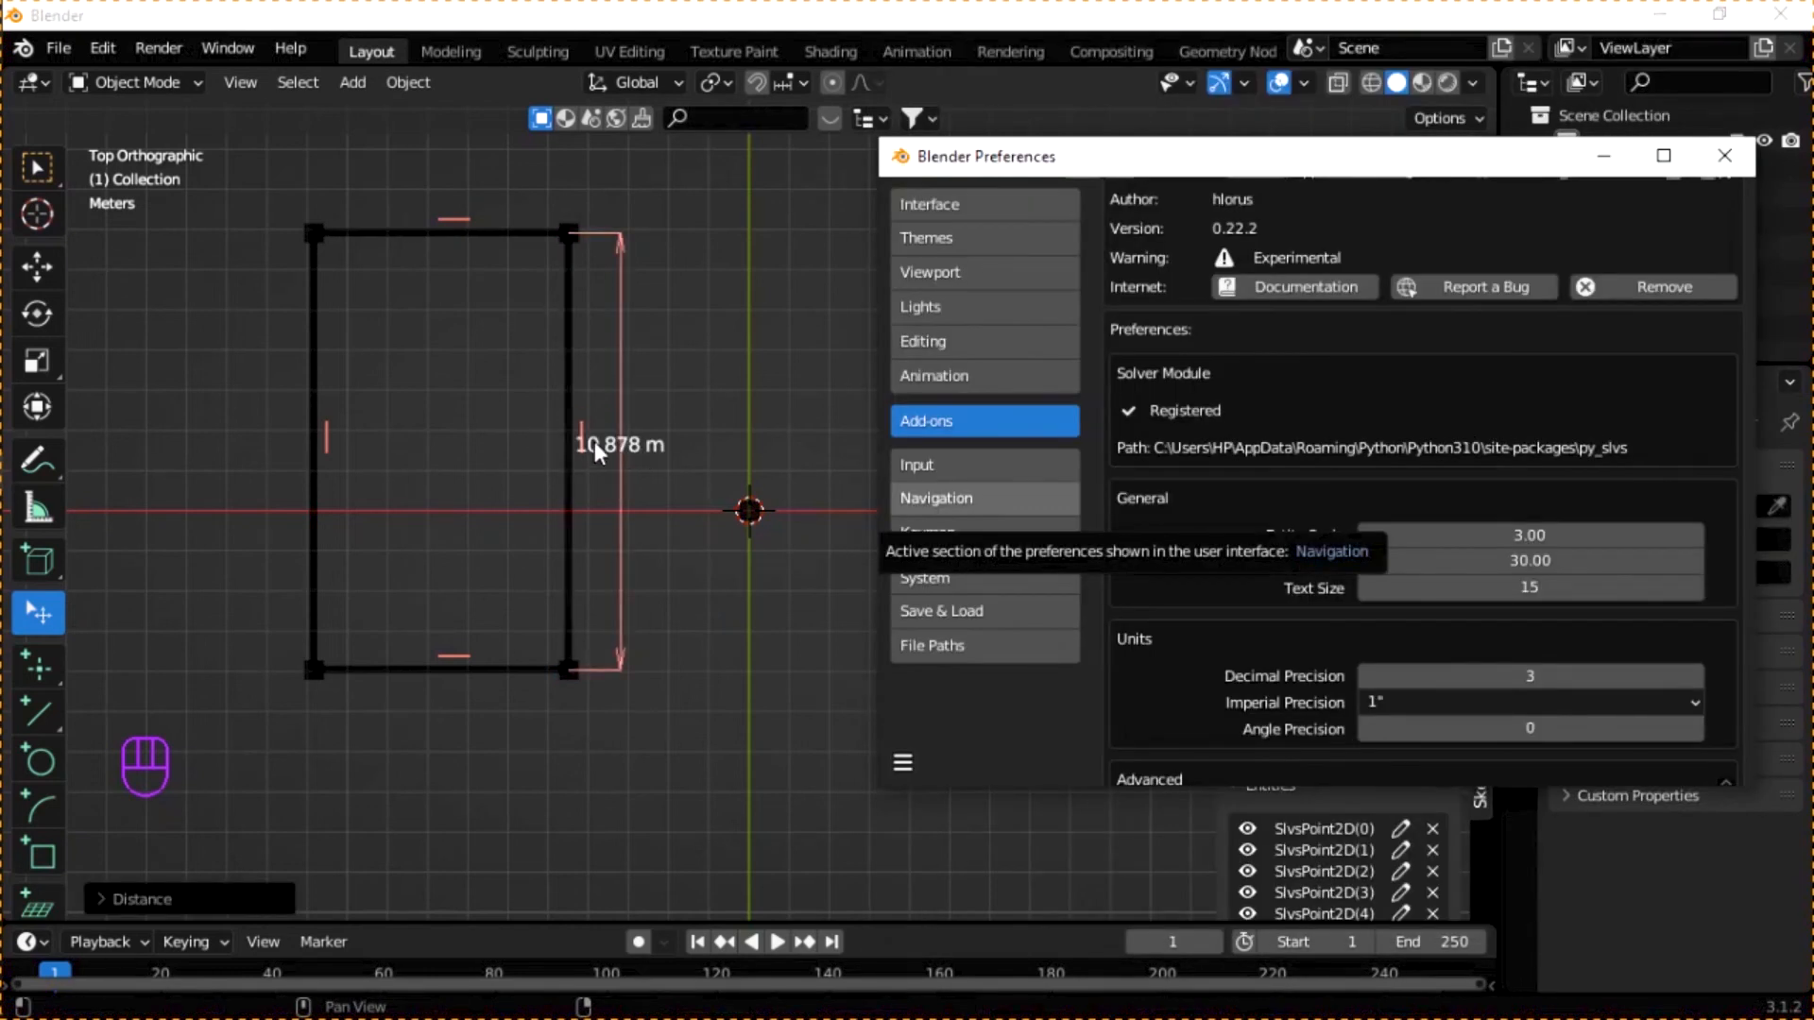
- Set the Text Size of the sketch dimensions to 30
click(1519, 588)
text(30)
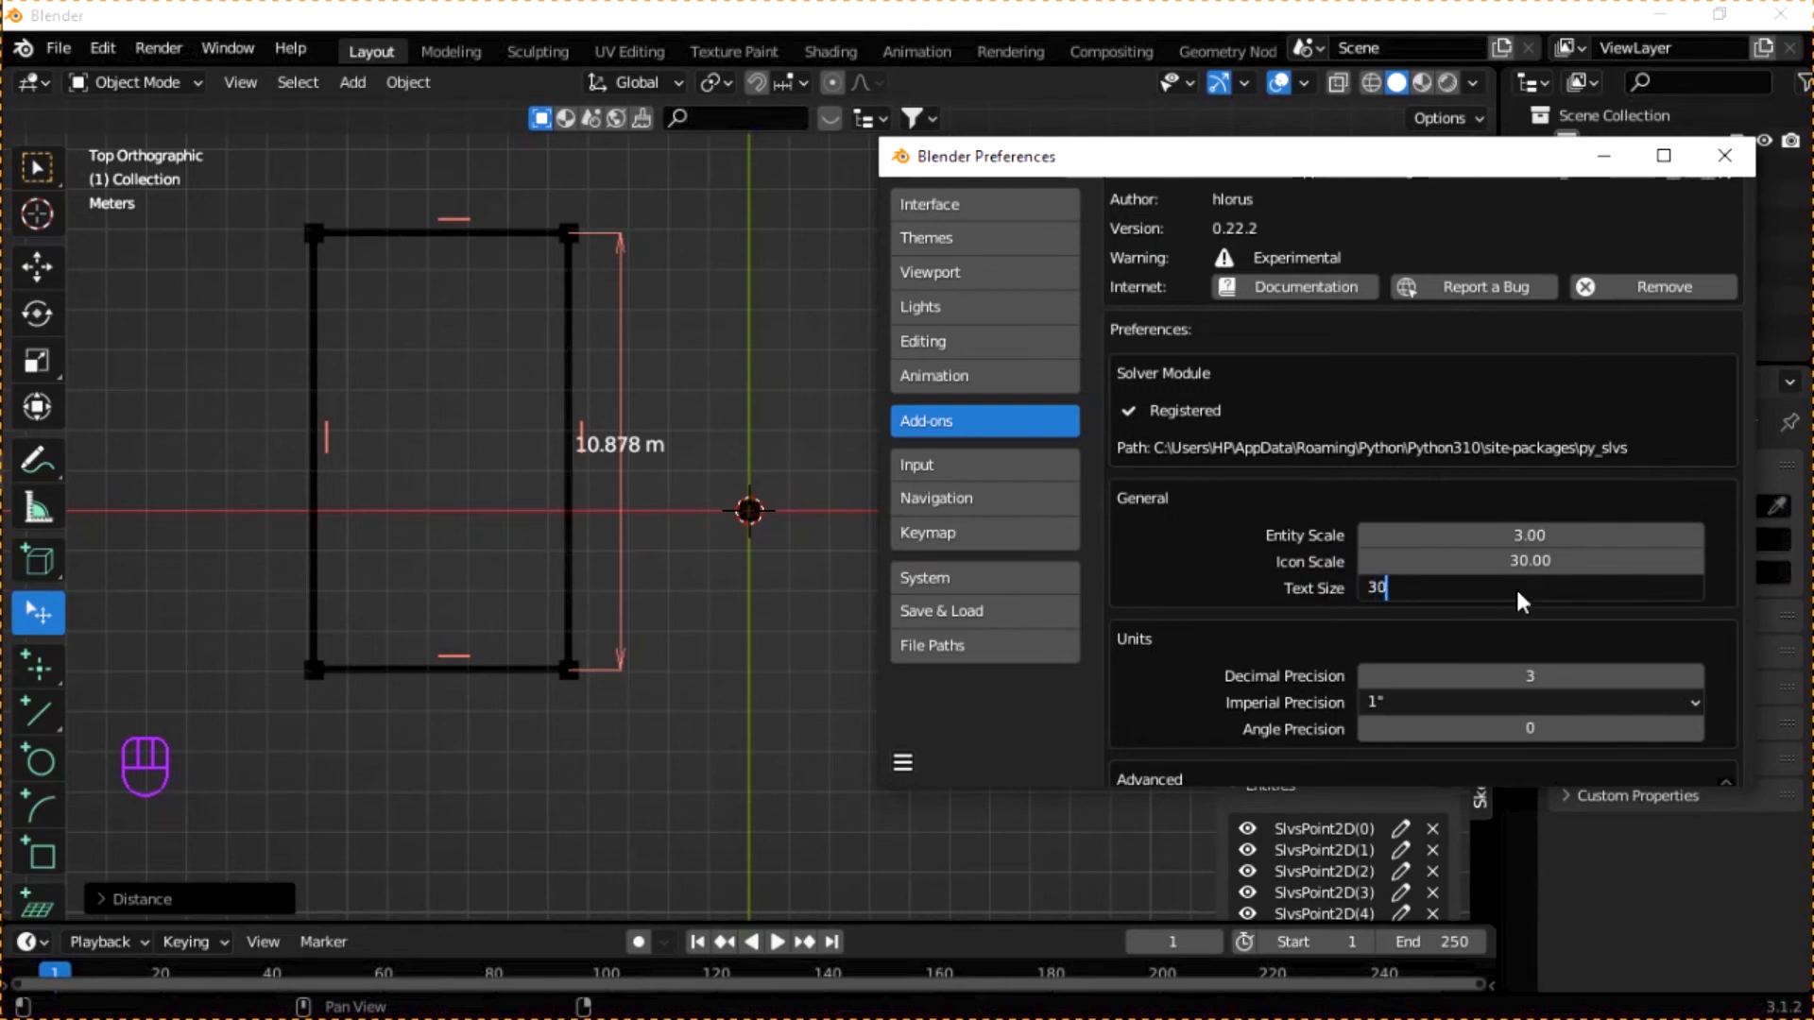
key(Return)
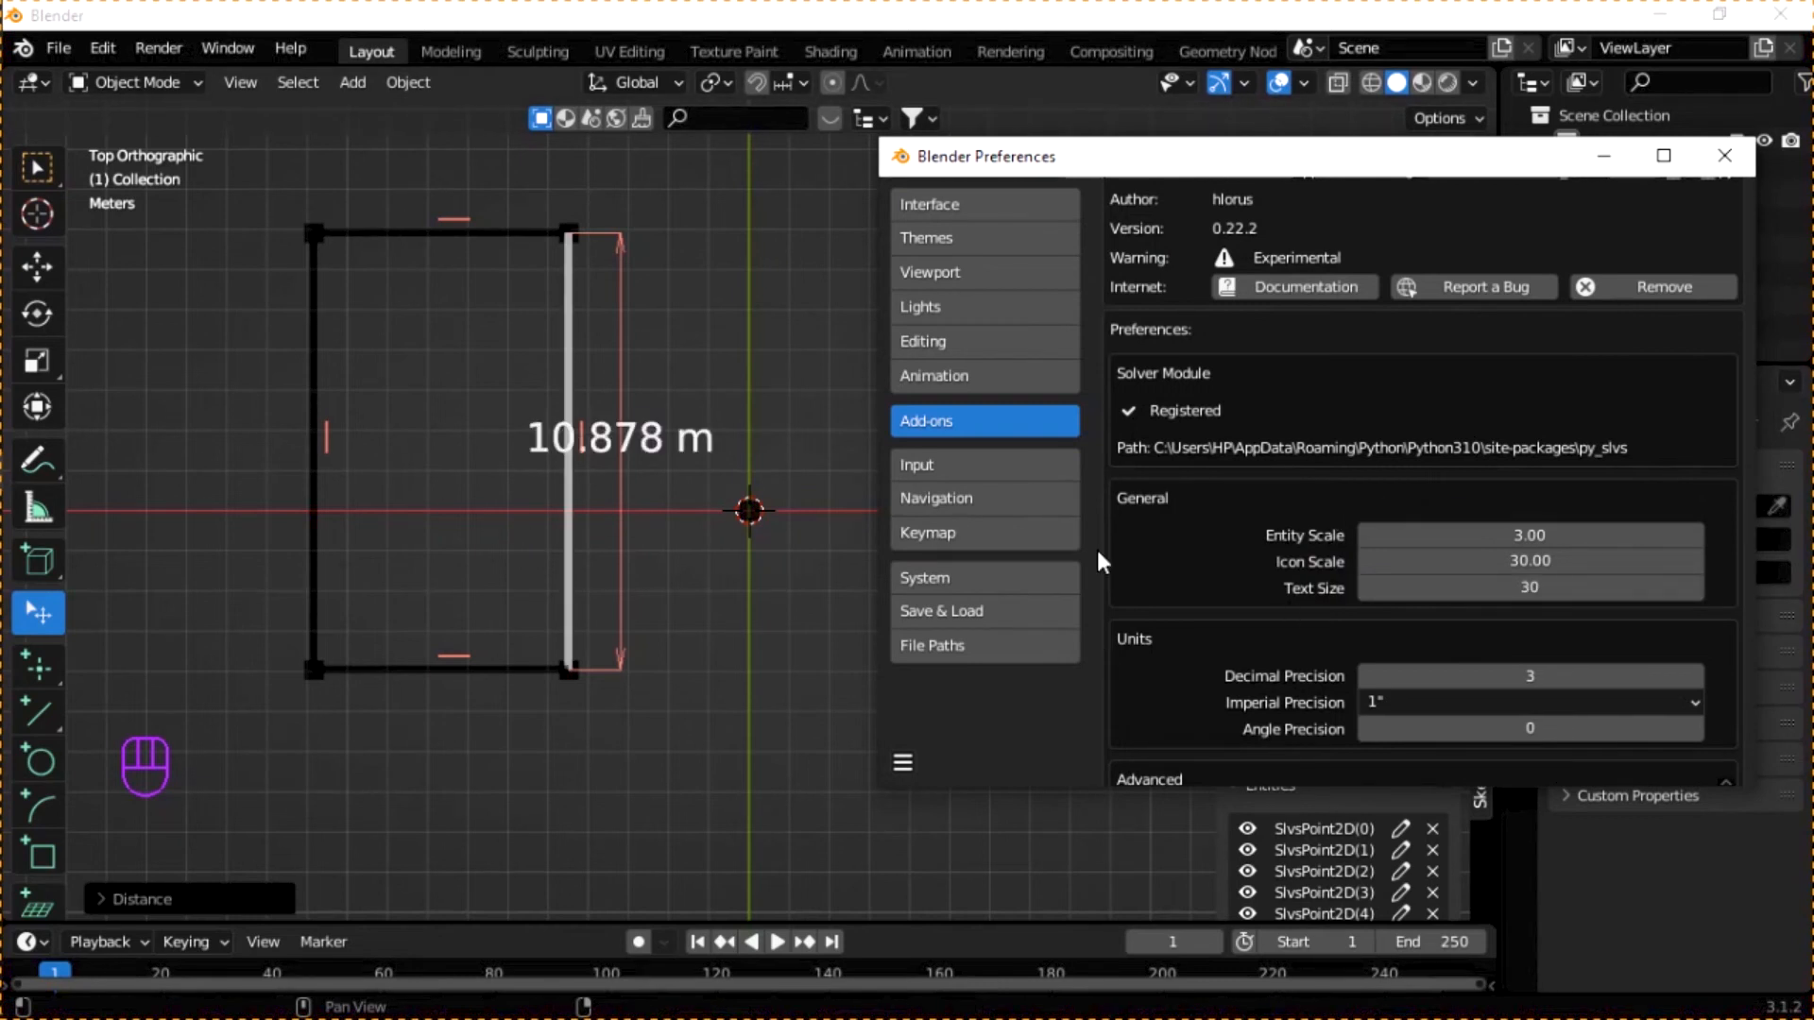
- Reduce the Decimal Precision in the add-on's unit settings to 1
scroll(1154, 530, down, 4)
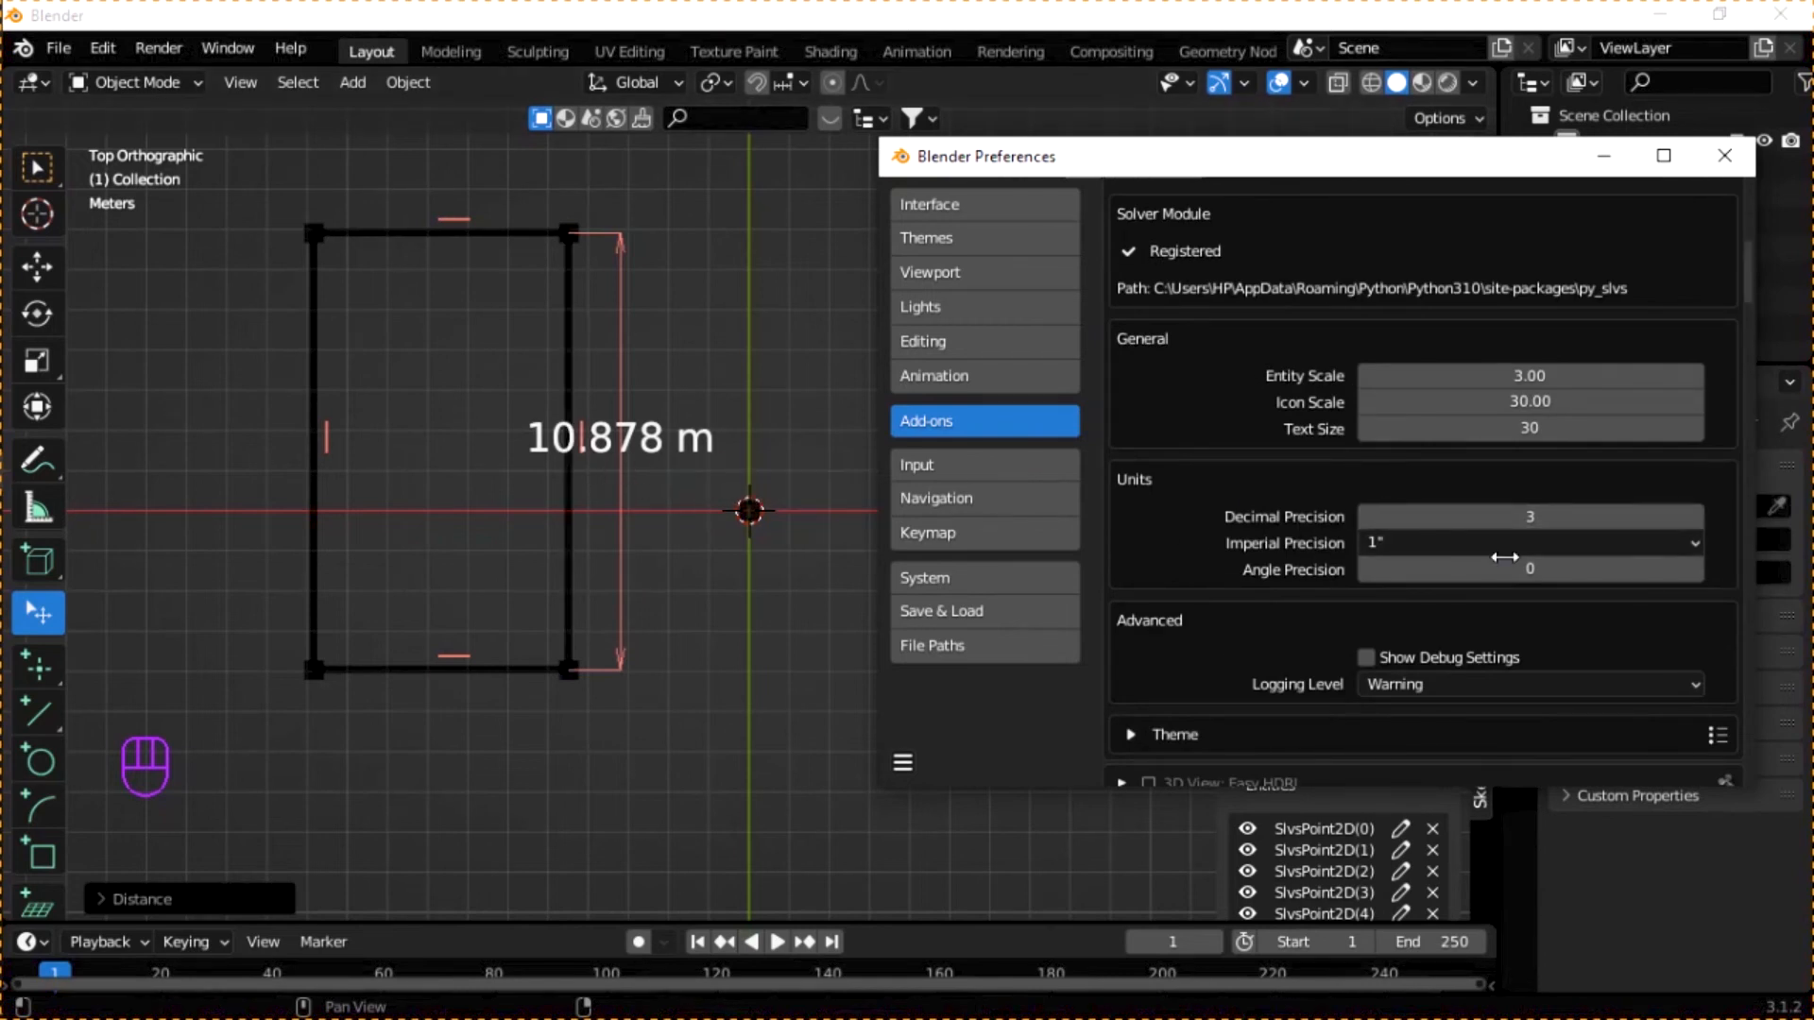
click(1365, 516)
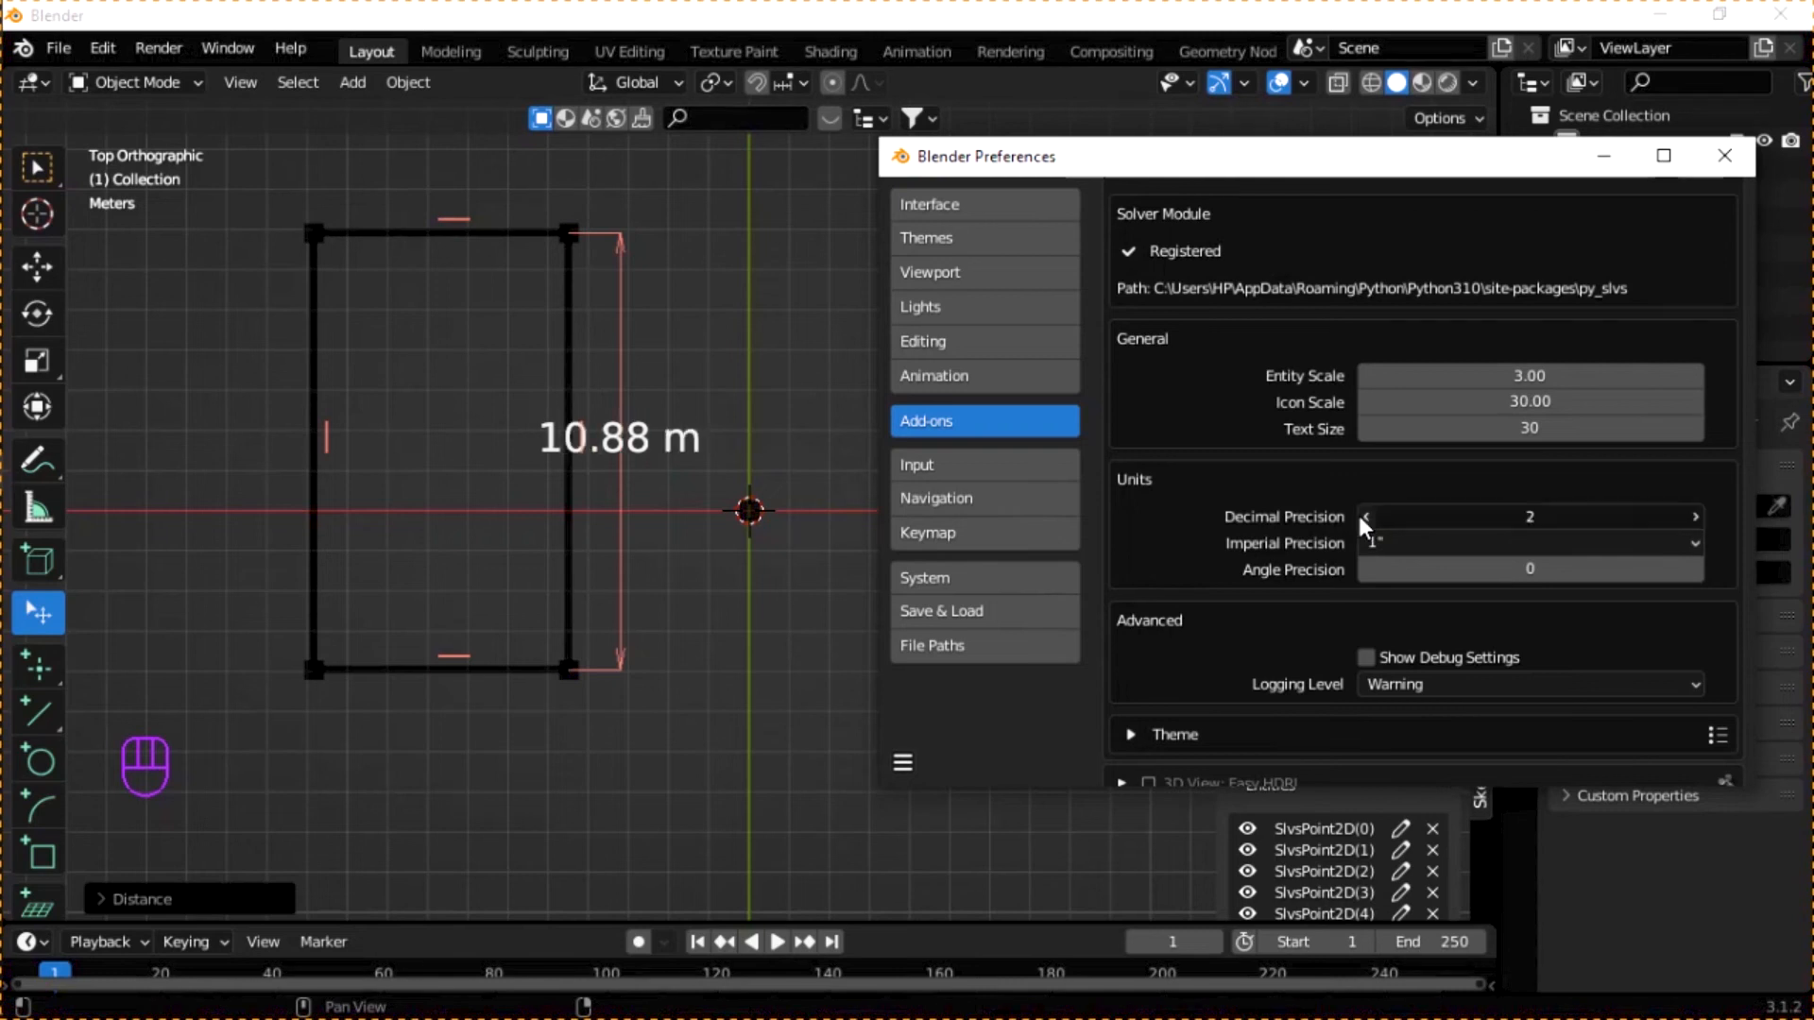
click(1364, 516)
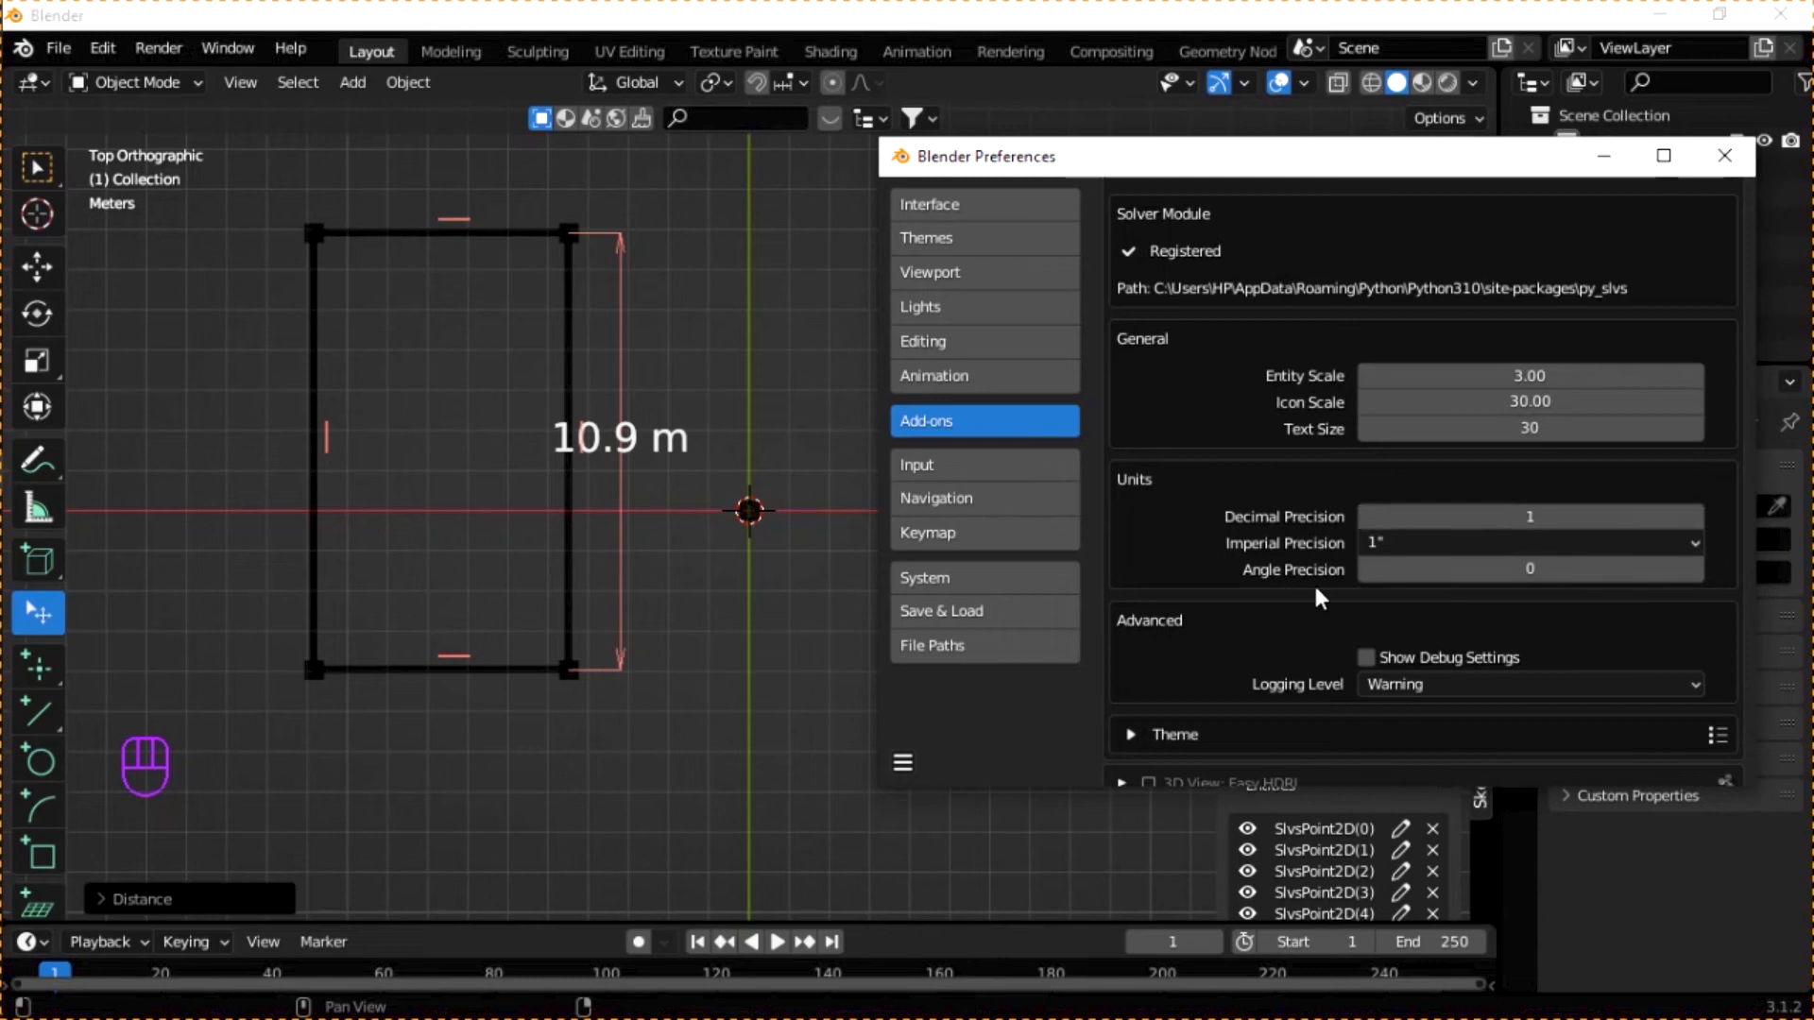
- Add an angle constraint between the rectangle's upper edge and its vertical edge farthest from the origin
click(314, 285)
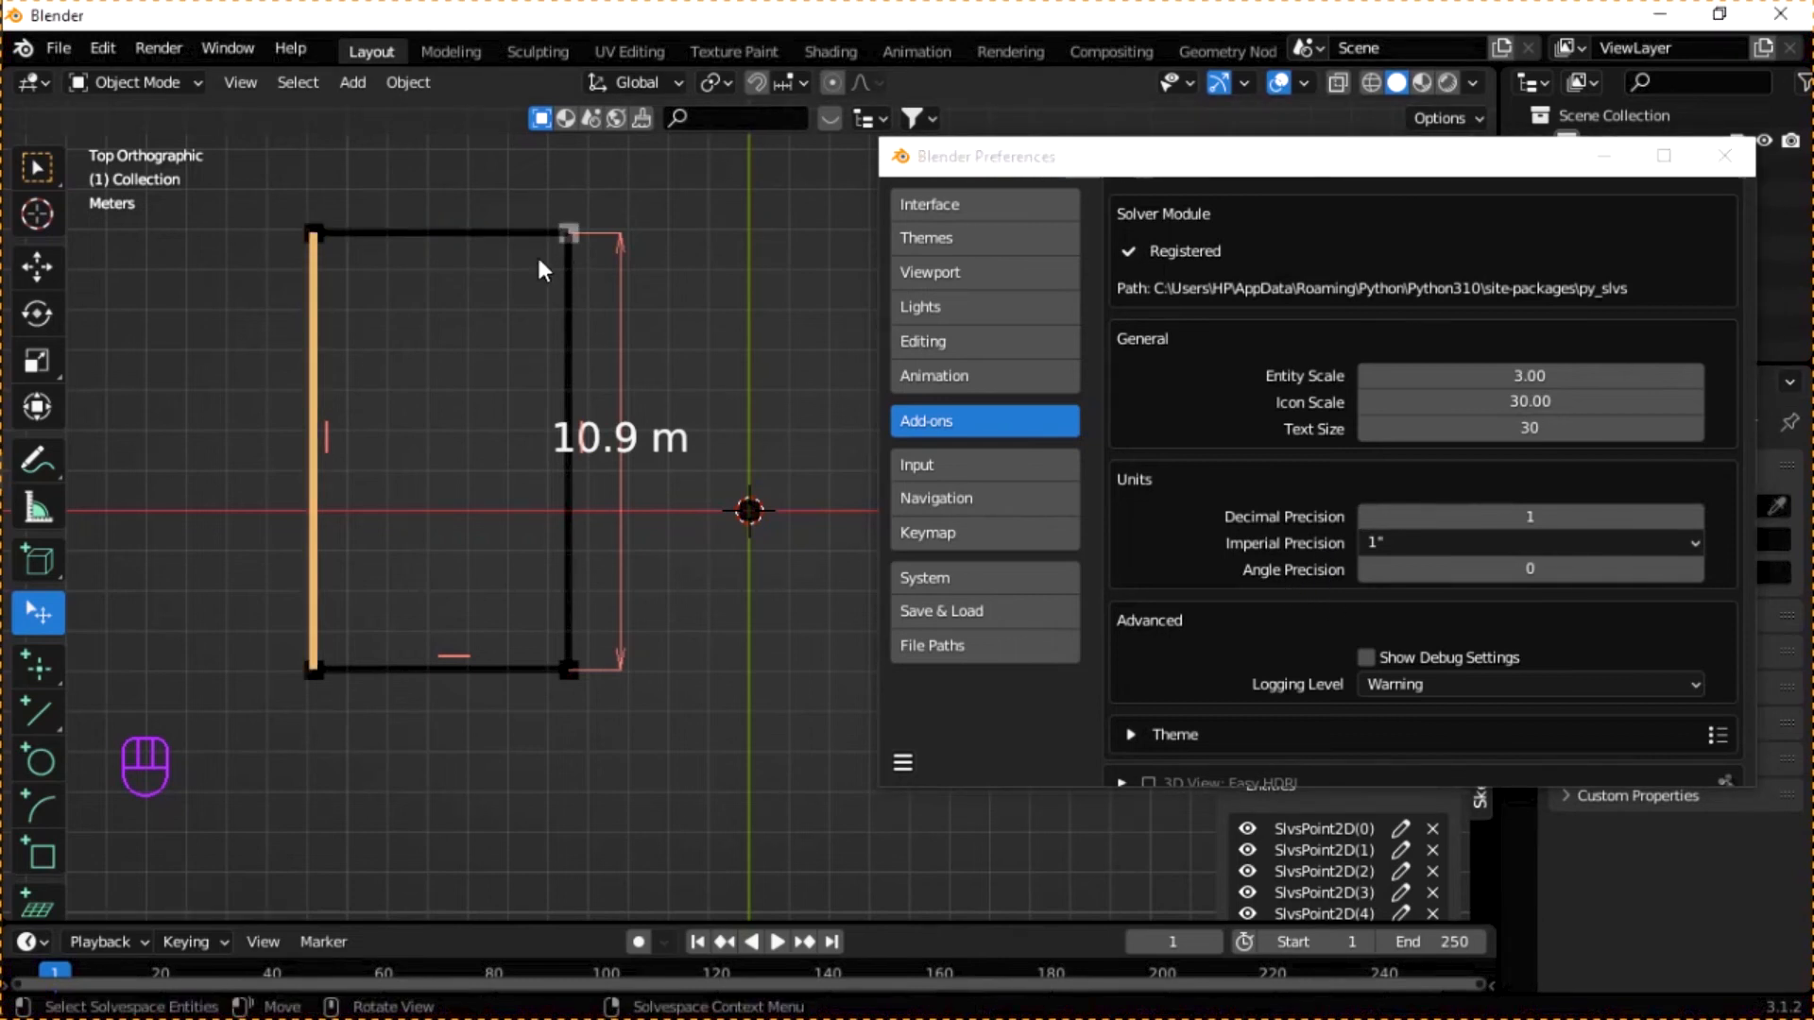
click(464, 231)
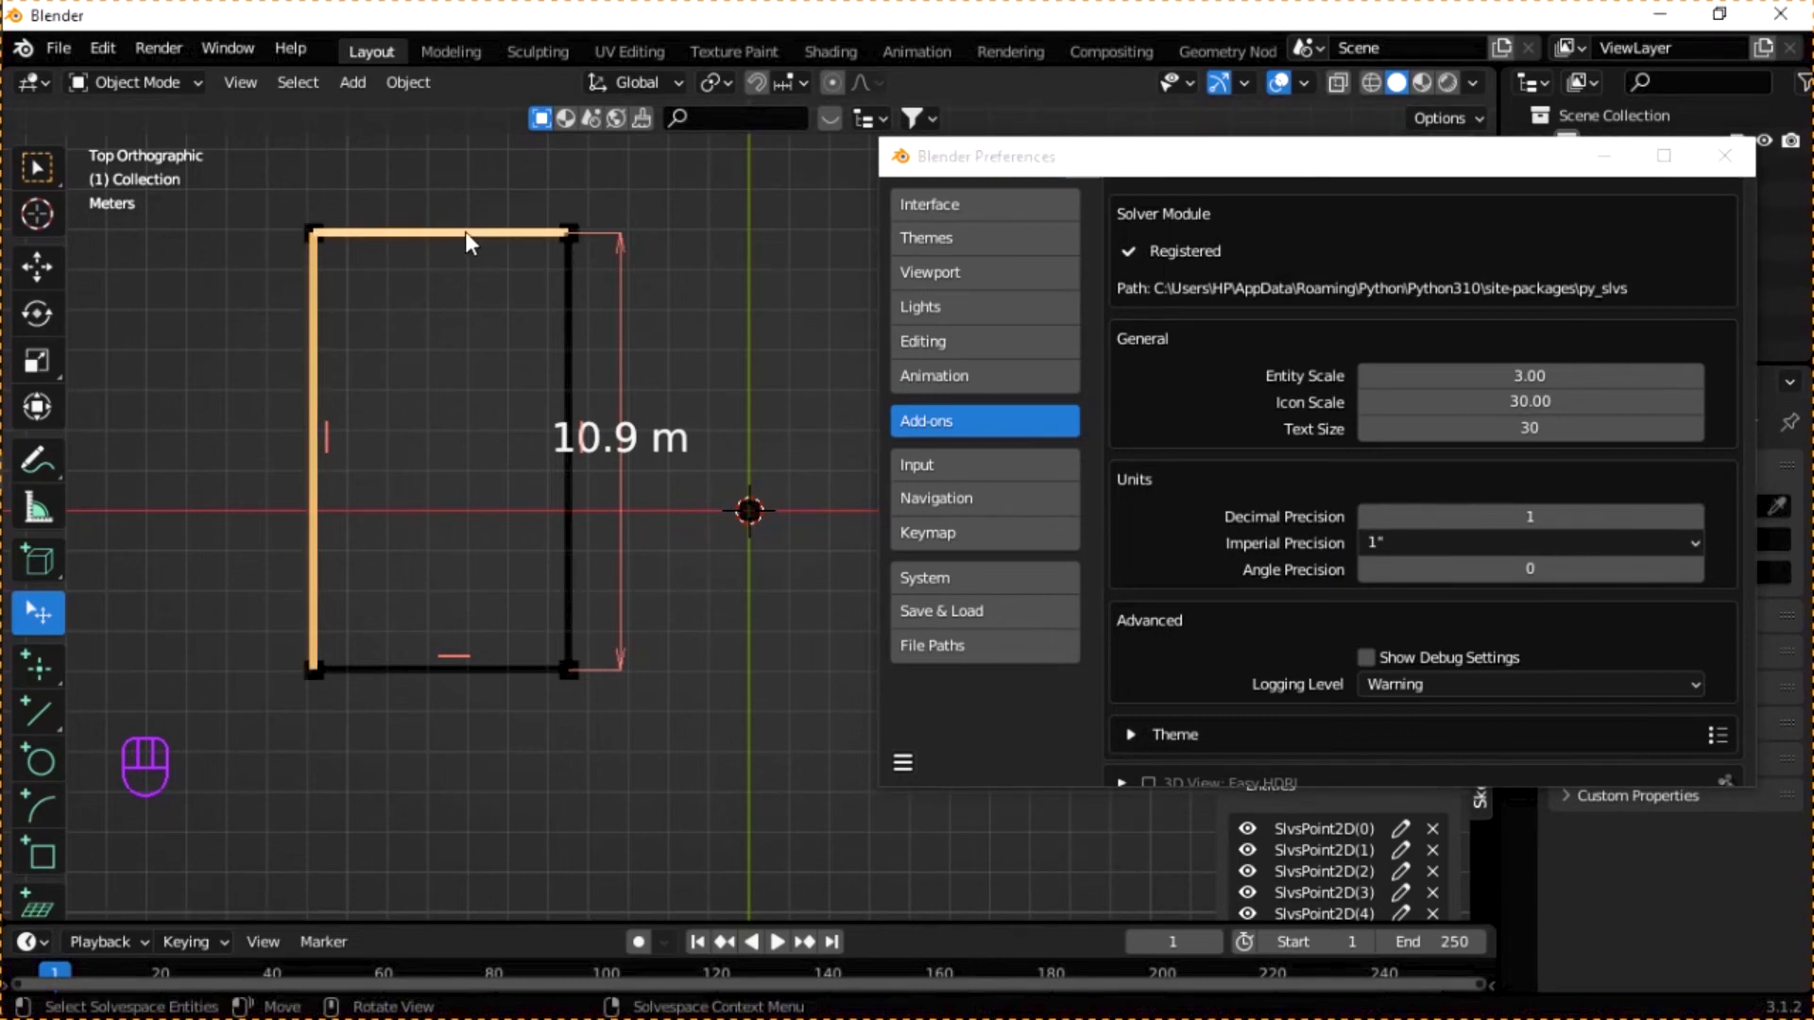
click(1327, 168)
drag(1327, 167, 1324, 503)
click(1324, 502)
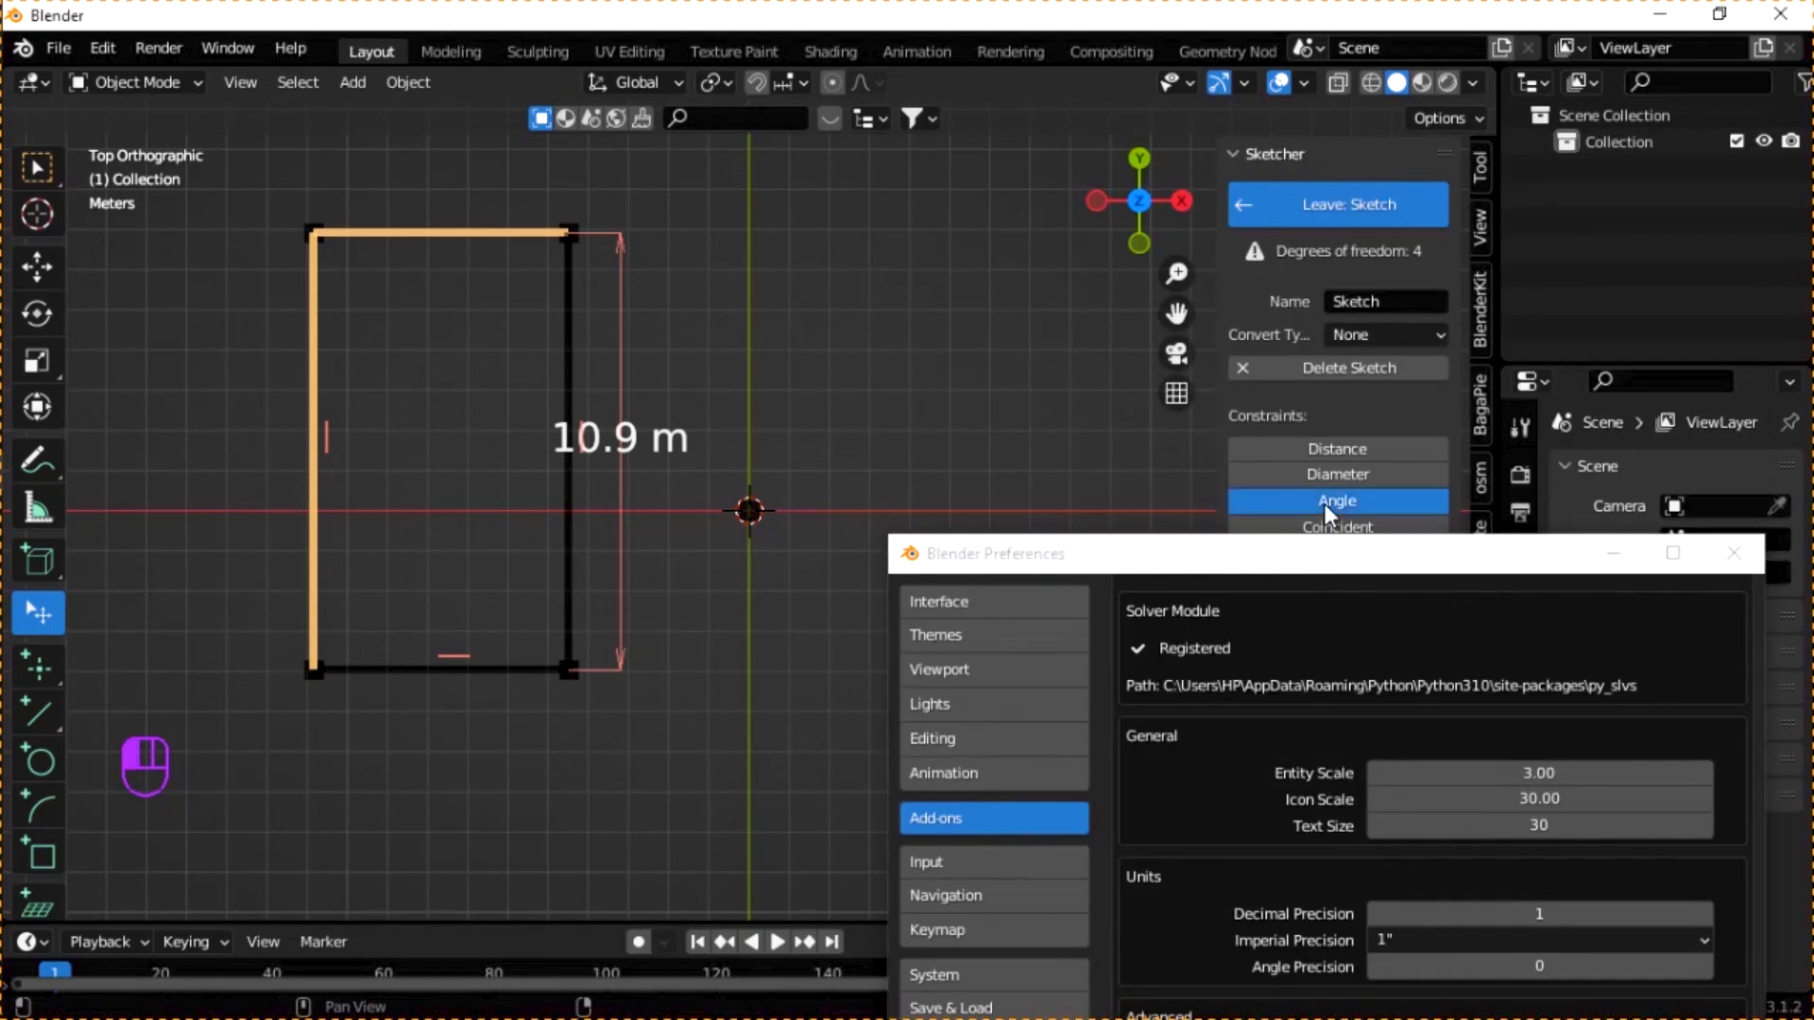
drag(1361, 561, 1362, 550)
drag(1371, 321, 1362, 284)
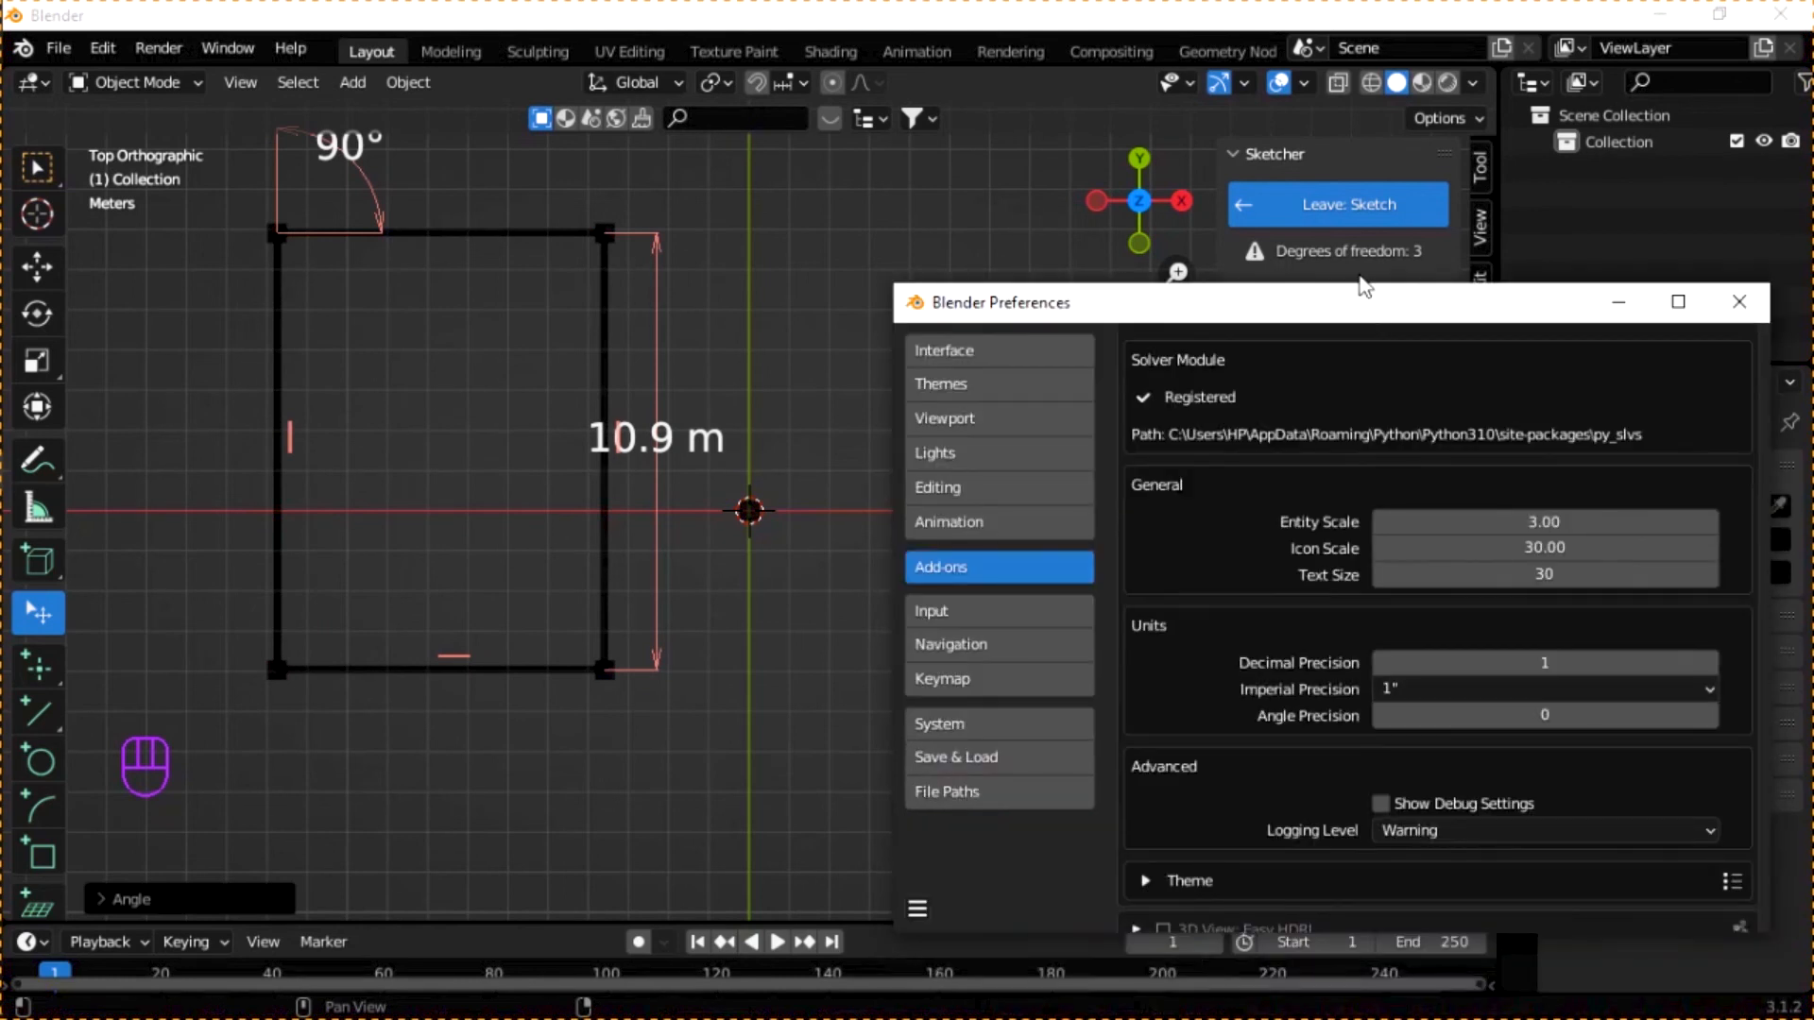
- Increase the Angle Precision in the add-on's unit settings to 1
middle_drag(544, 362, 540, 390)
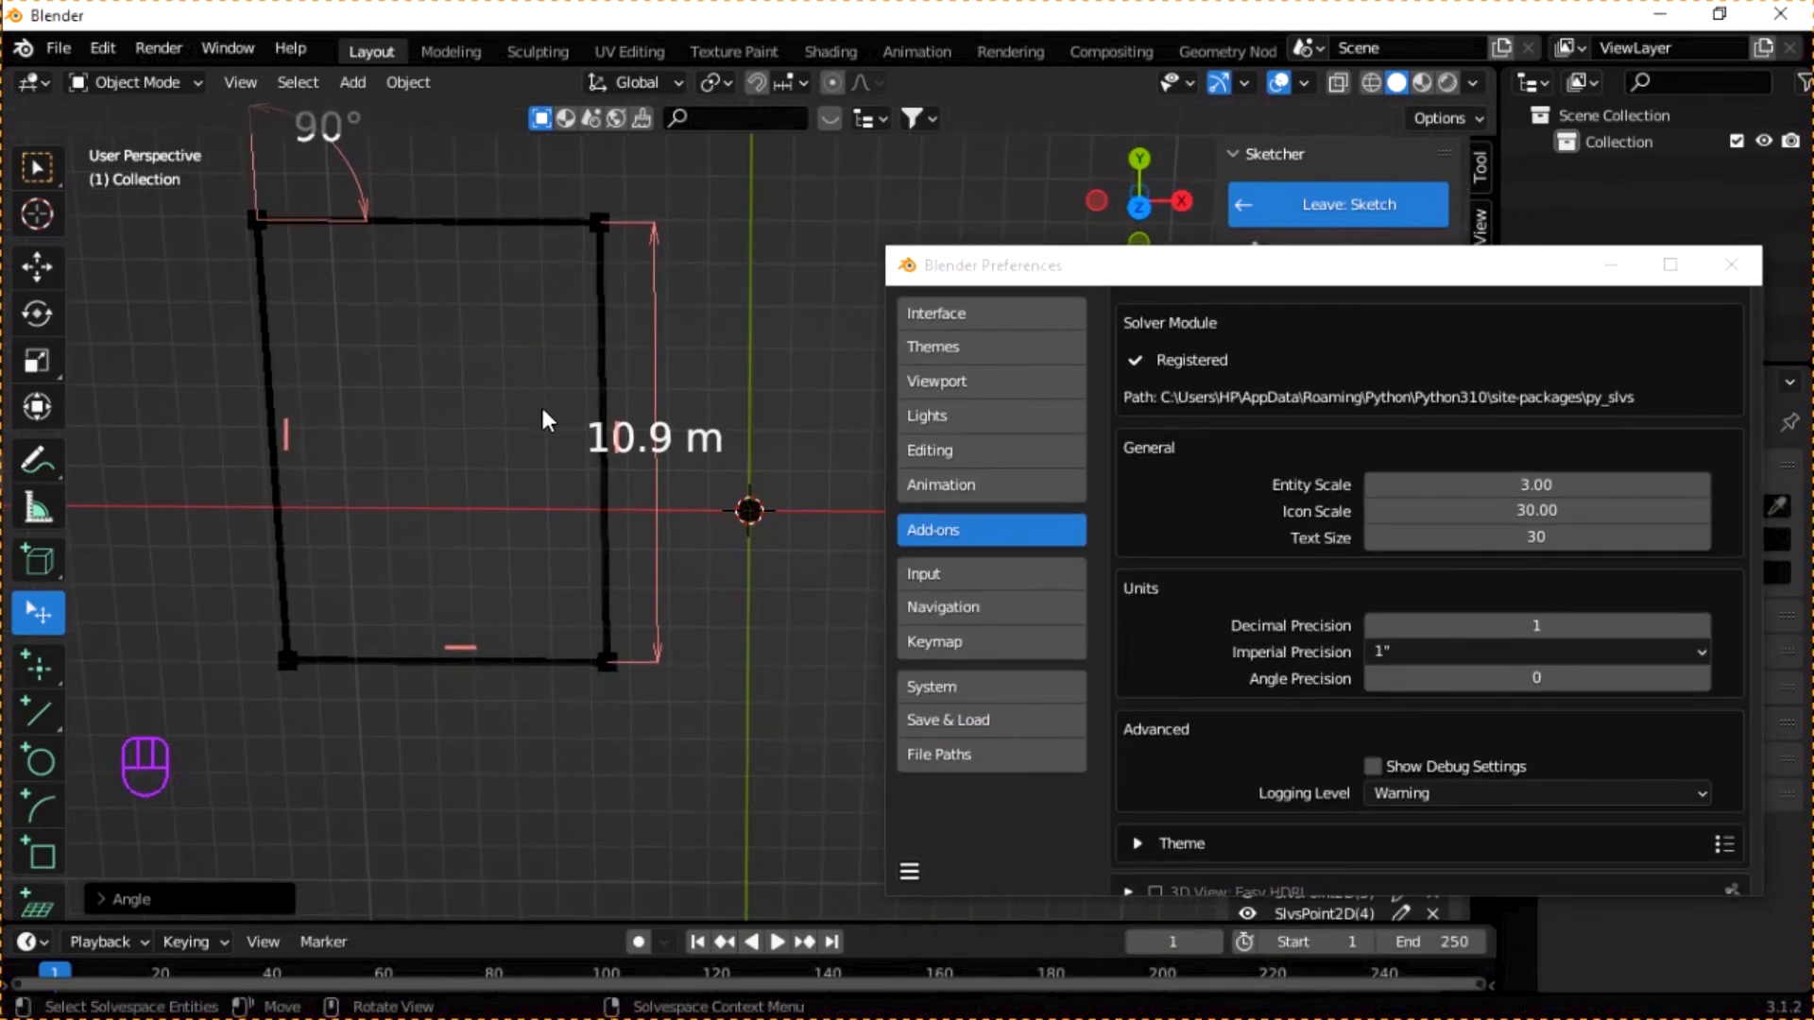
key(KP_7)
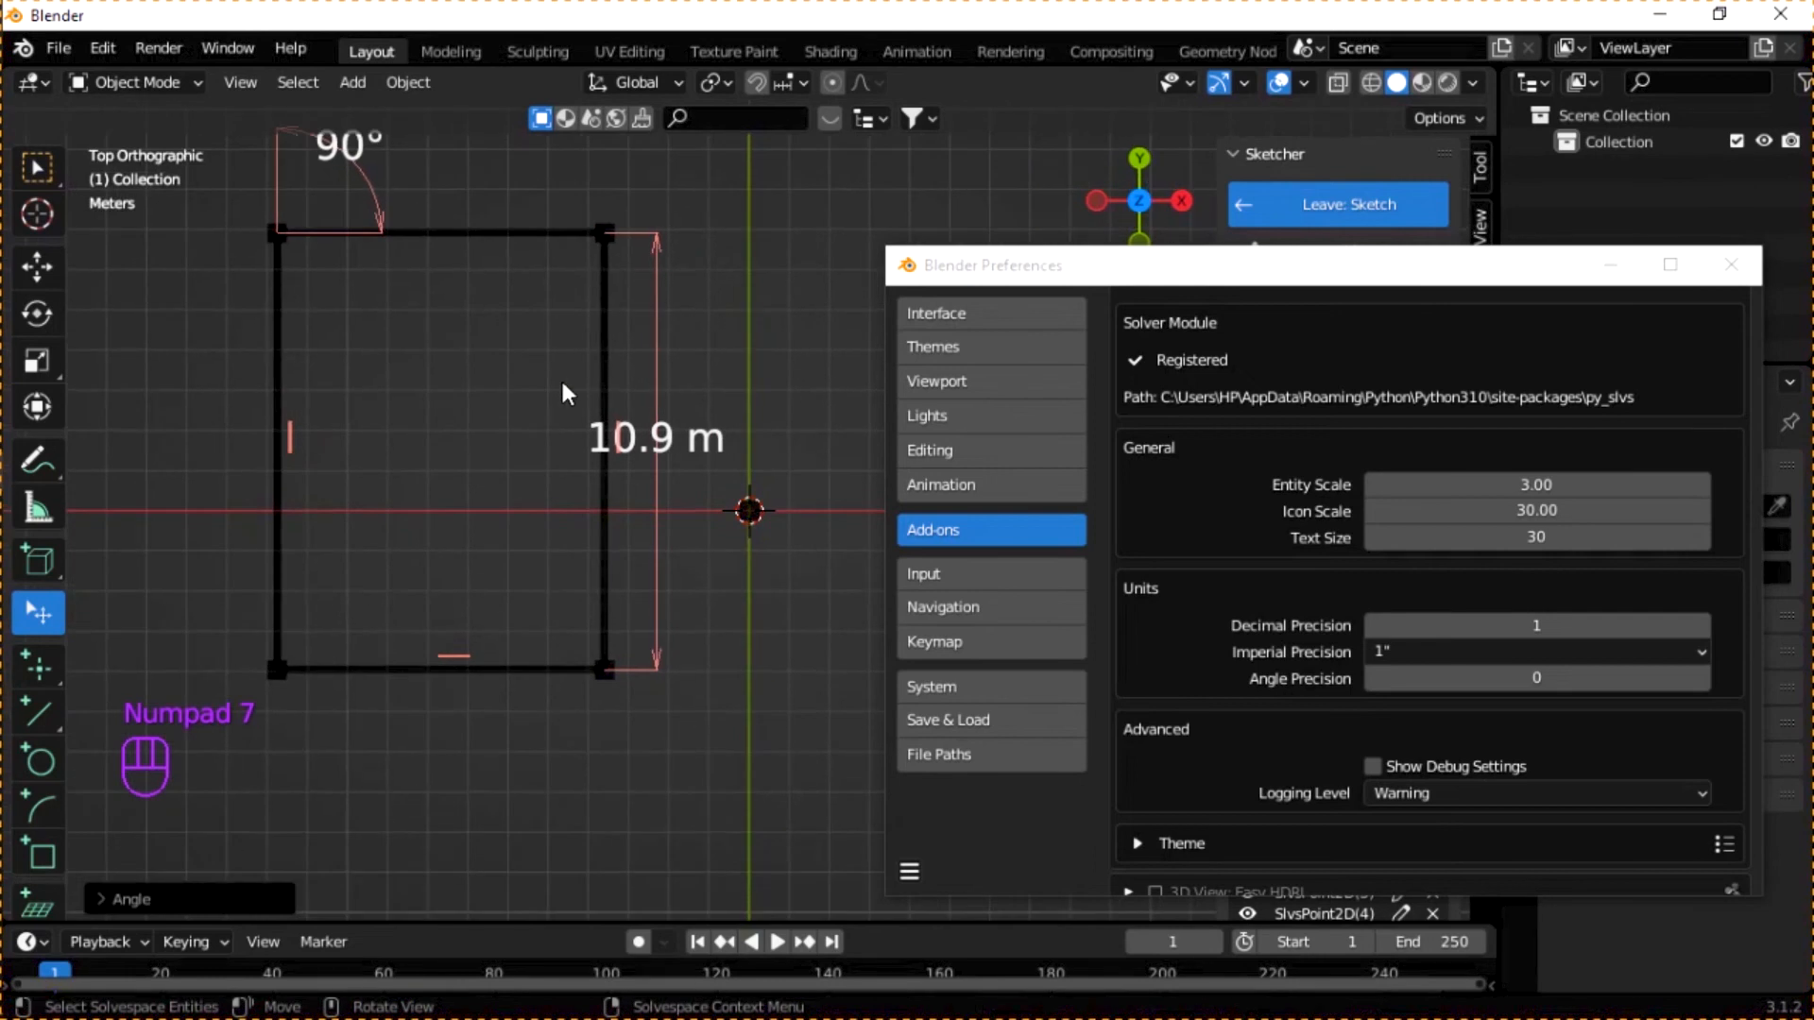
shift+middle_drag(560, 377, 580, 477)
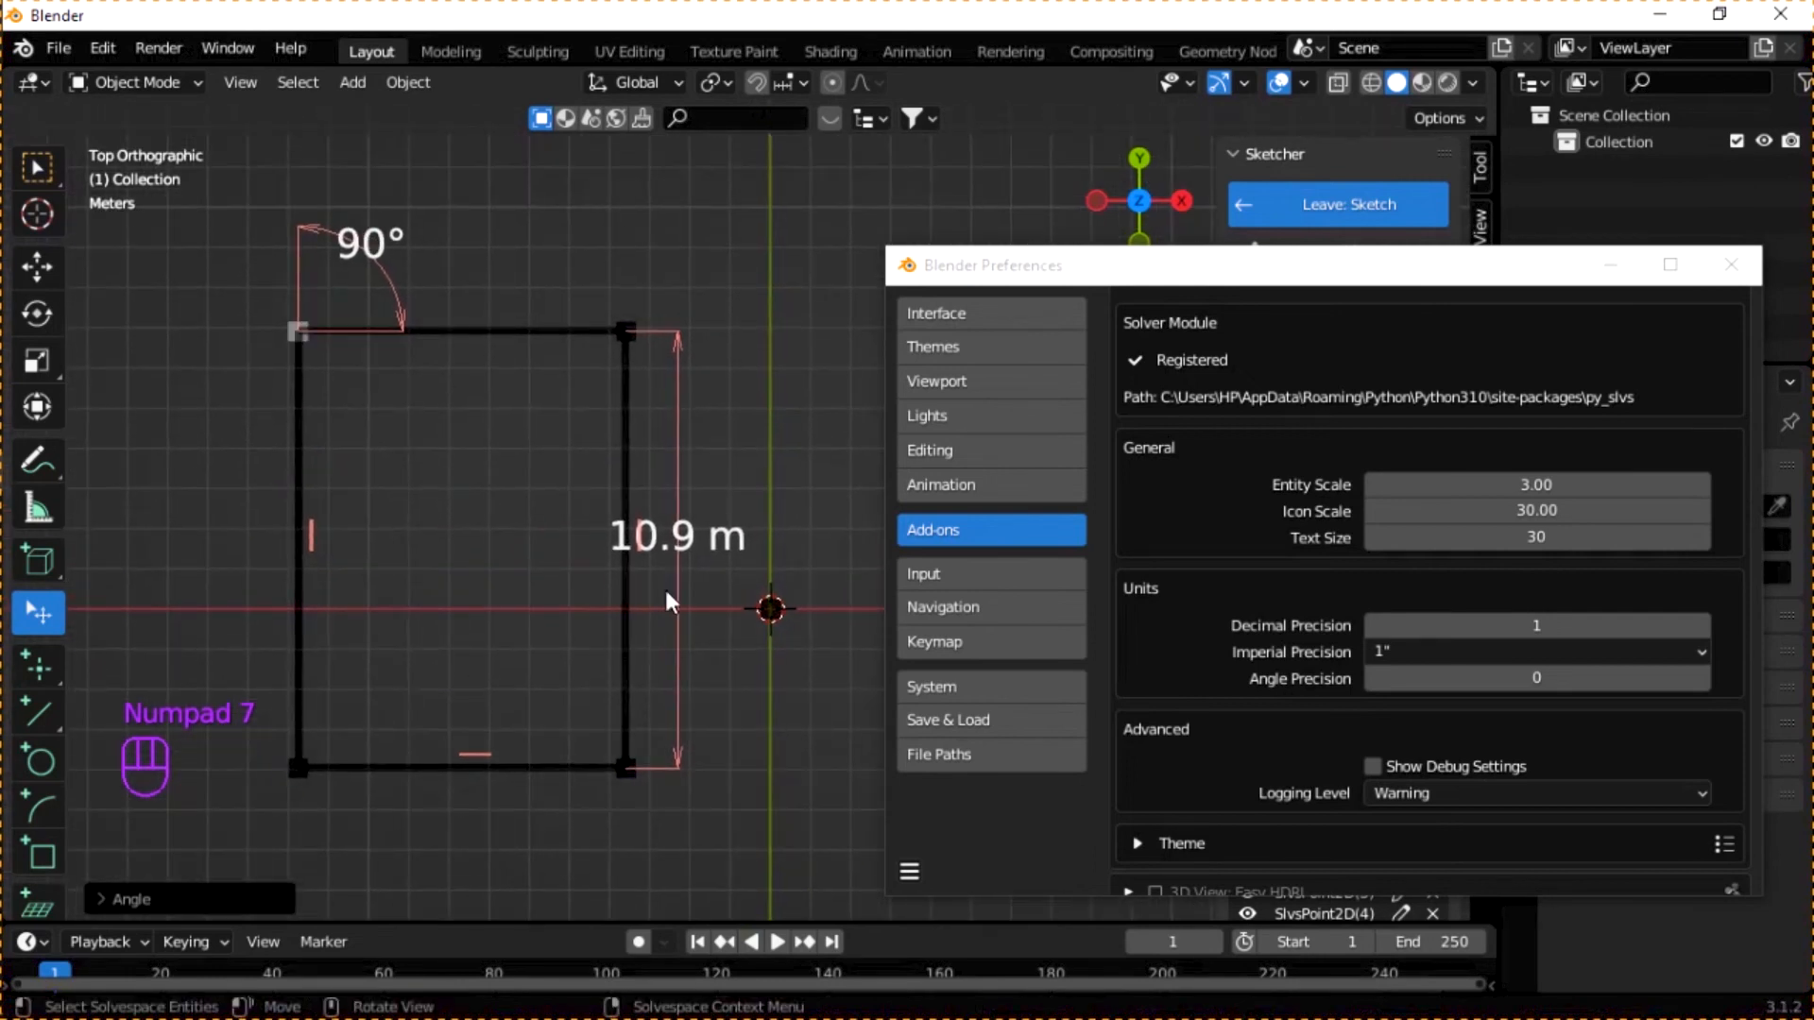
click(1703, 678)
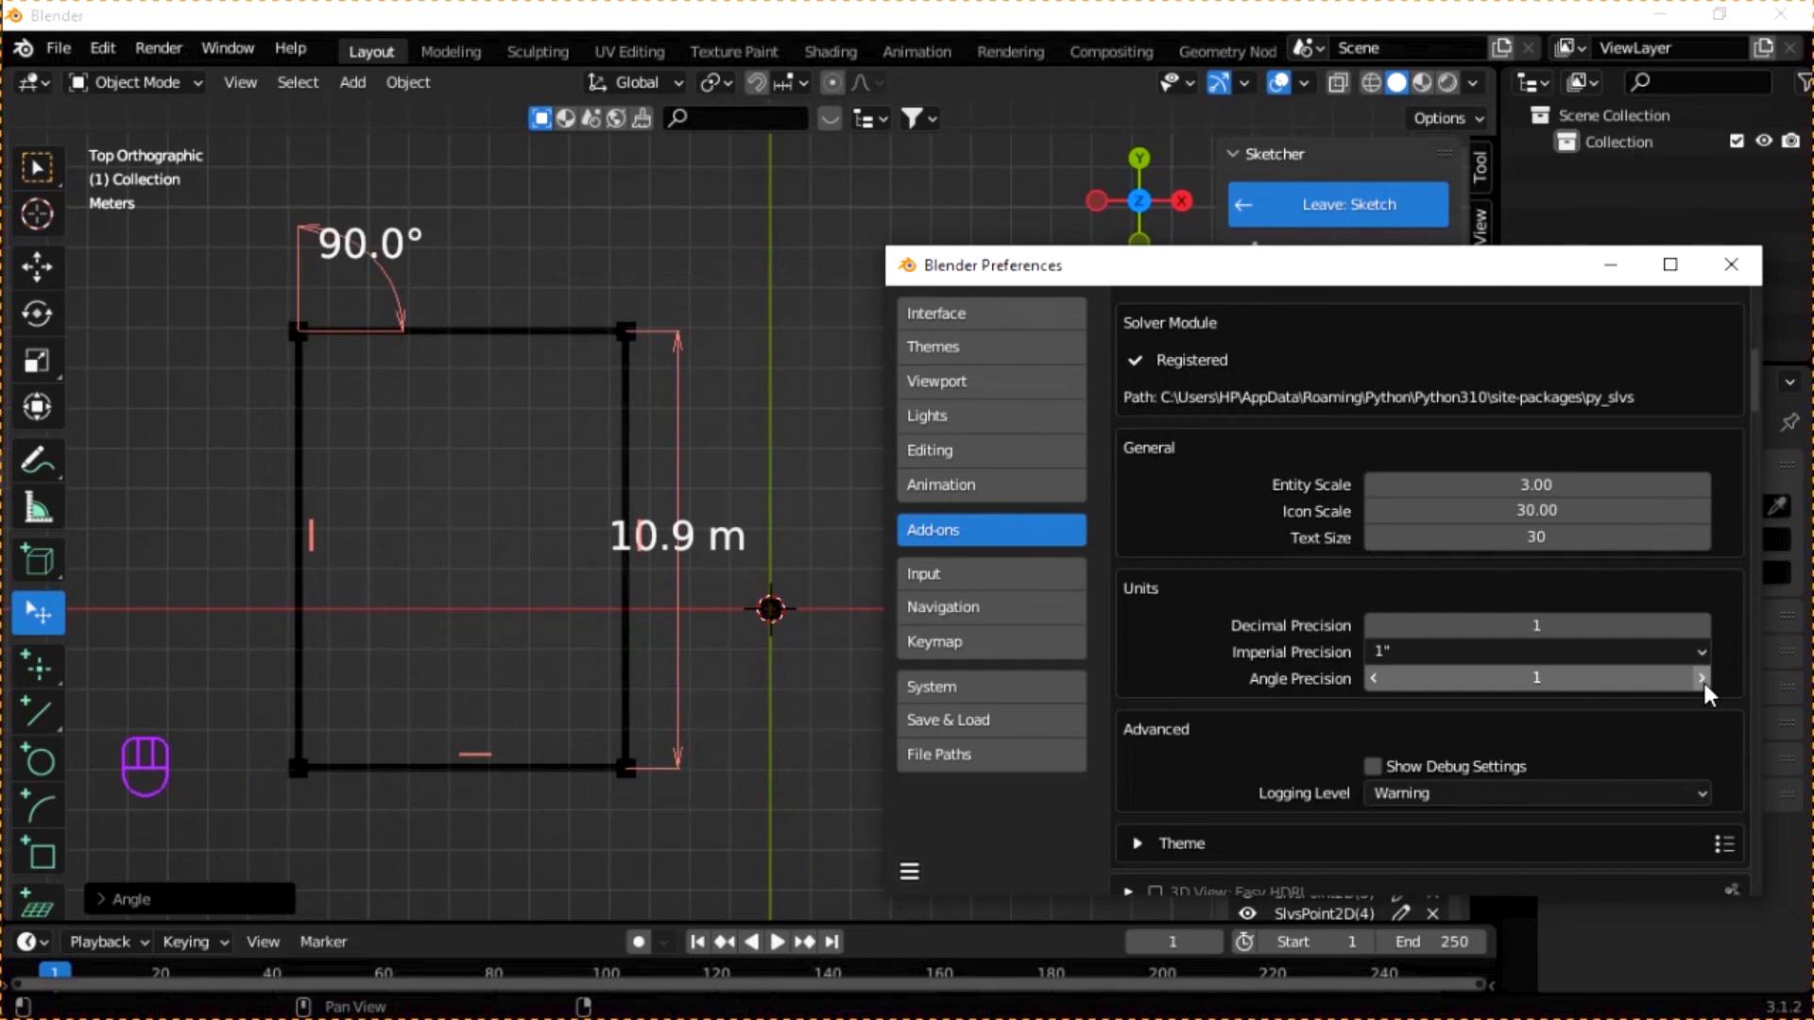
- Try an Angle Precision of 2 and set it back to 1
click(1691, 681)
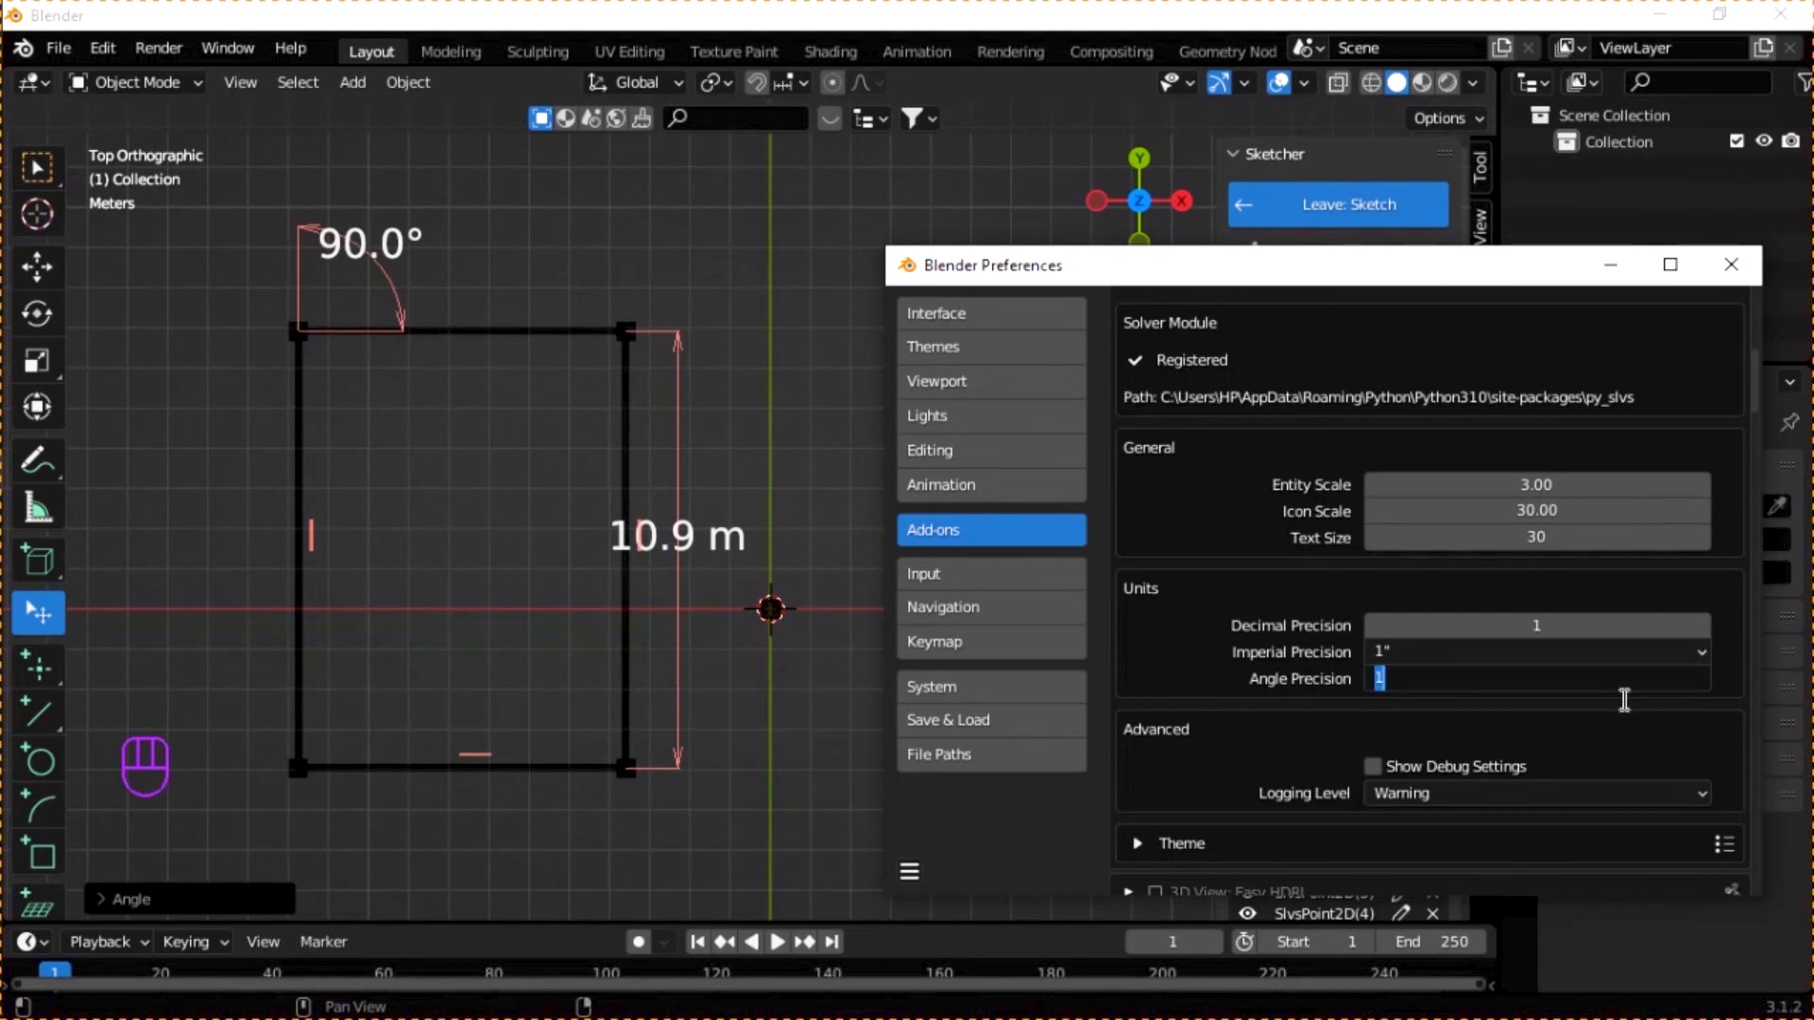
text(2)
key(Return)
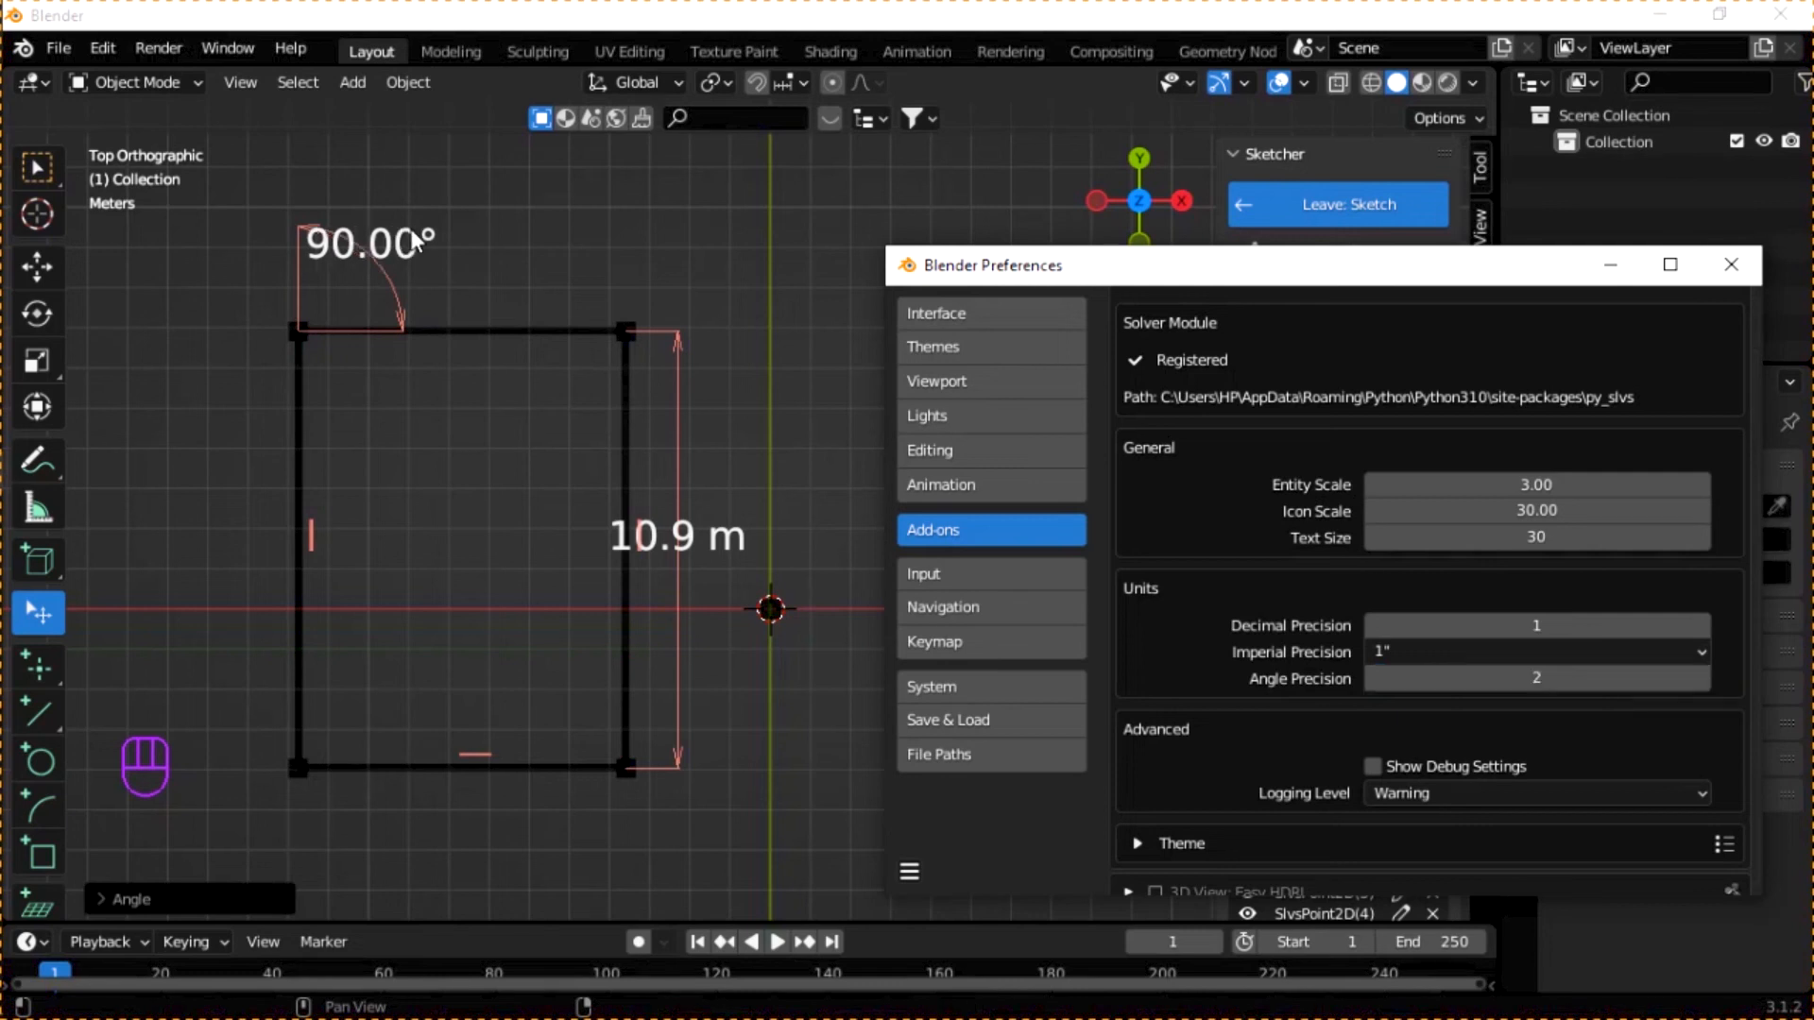
click(1493, 681)
text(1)
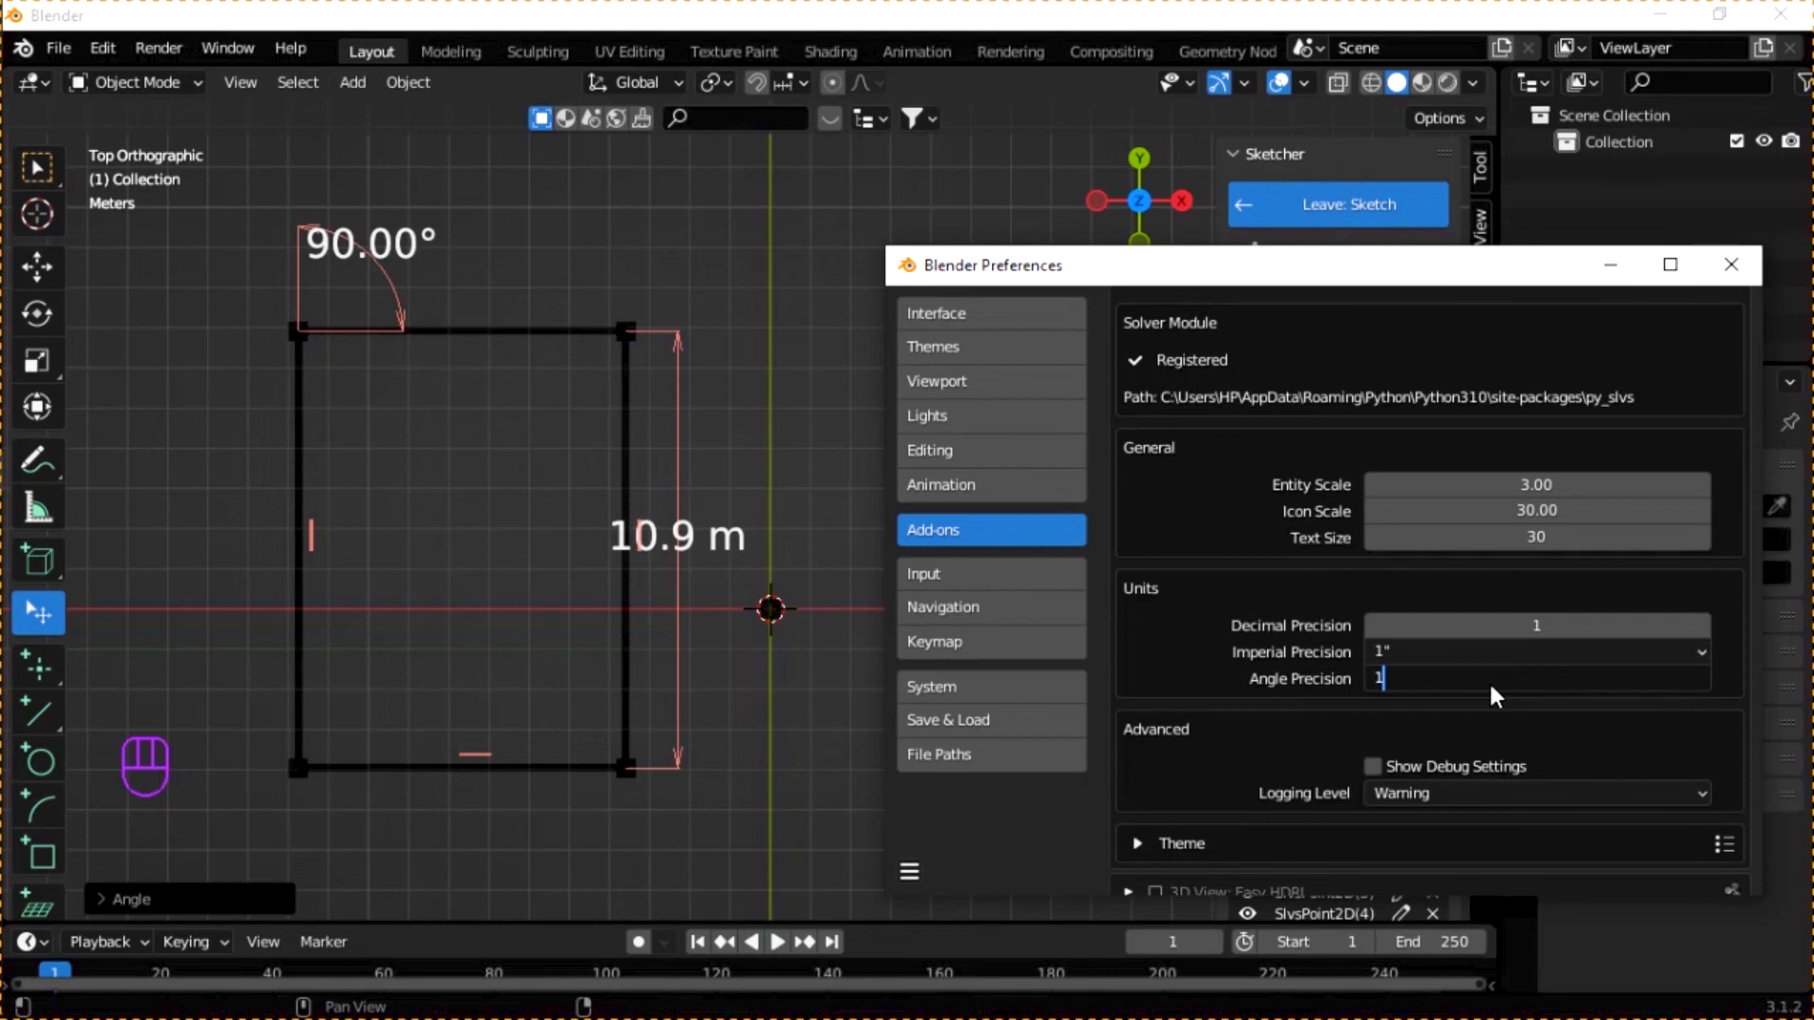
key(Return)
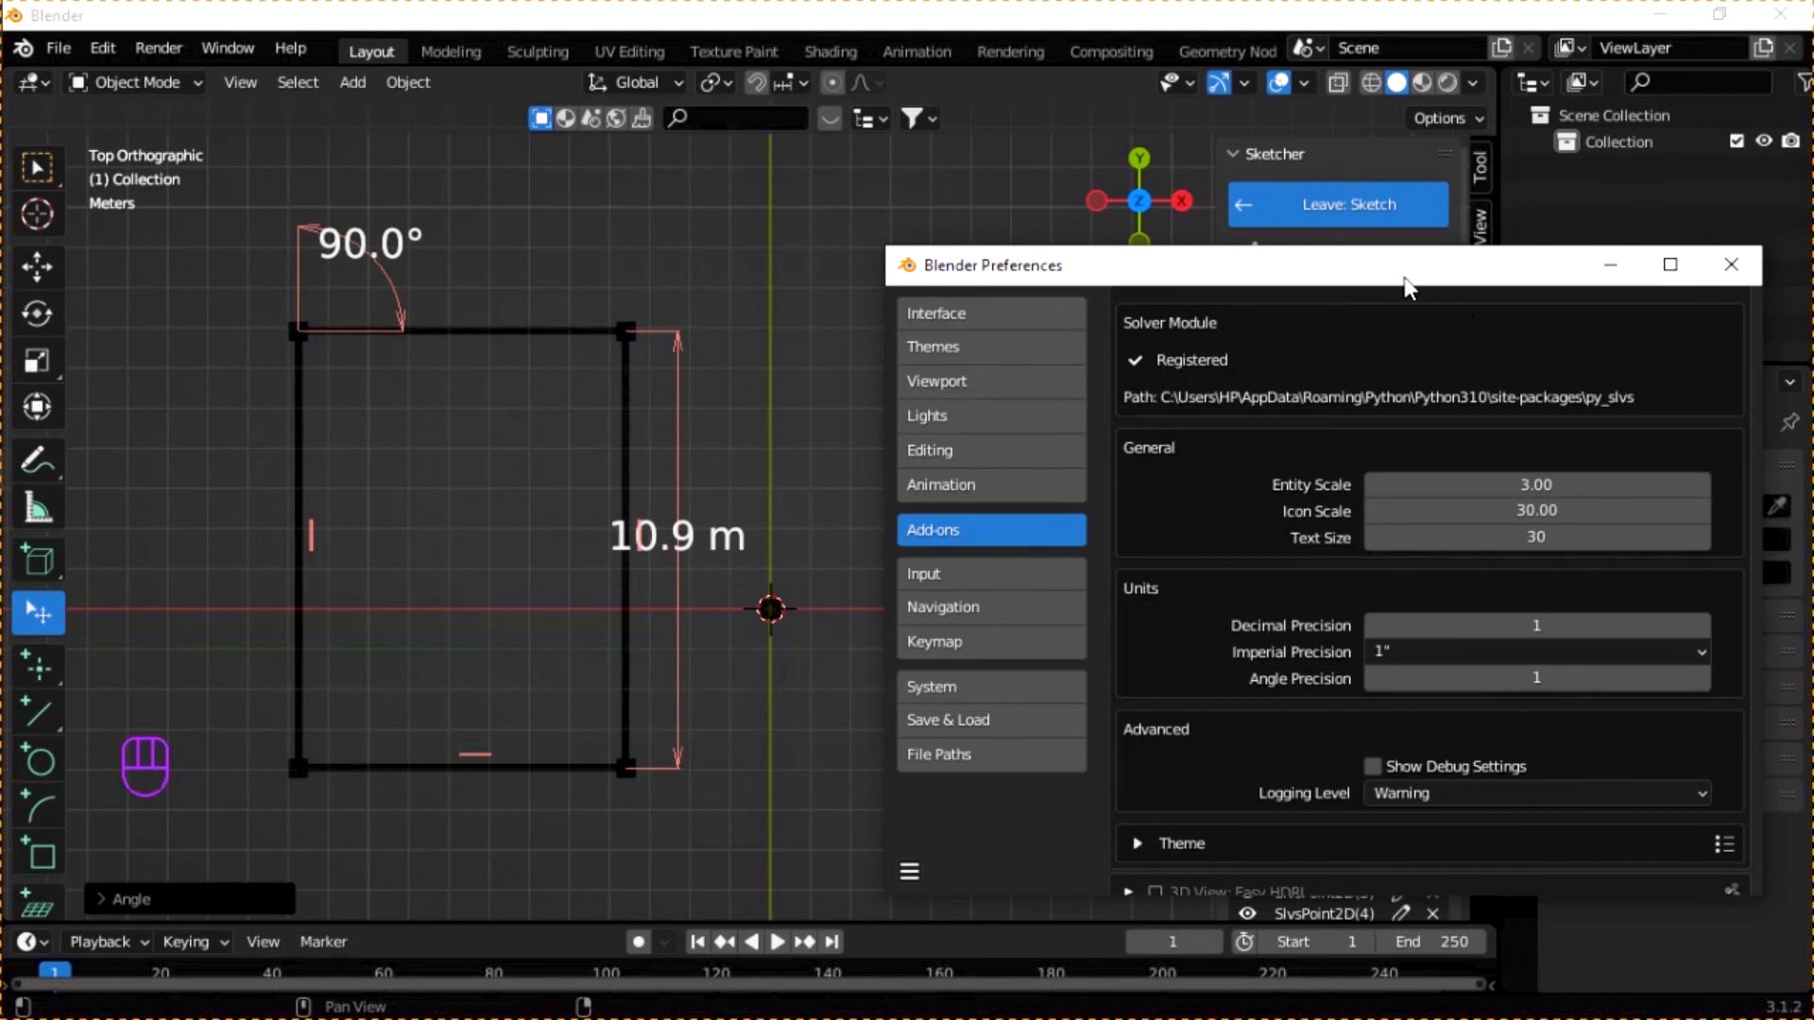
- Expand the add-on's Theme settings and change the Default entity color to near-white
drag(1408, 287, 1399, 240)
scroll(1228, 604, down, 5)
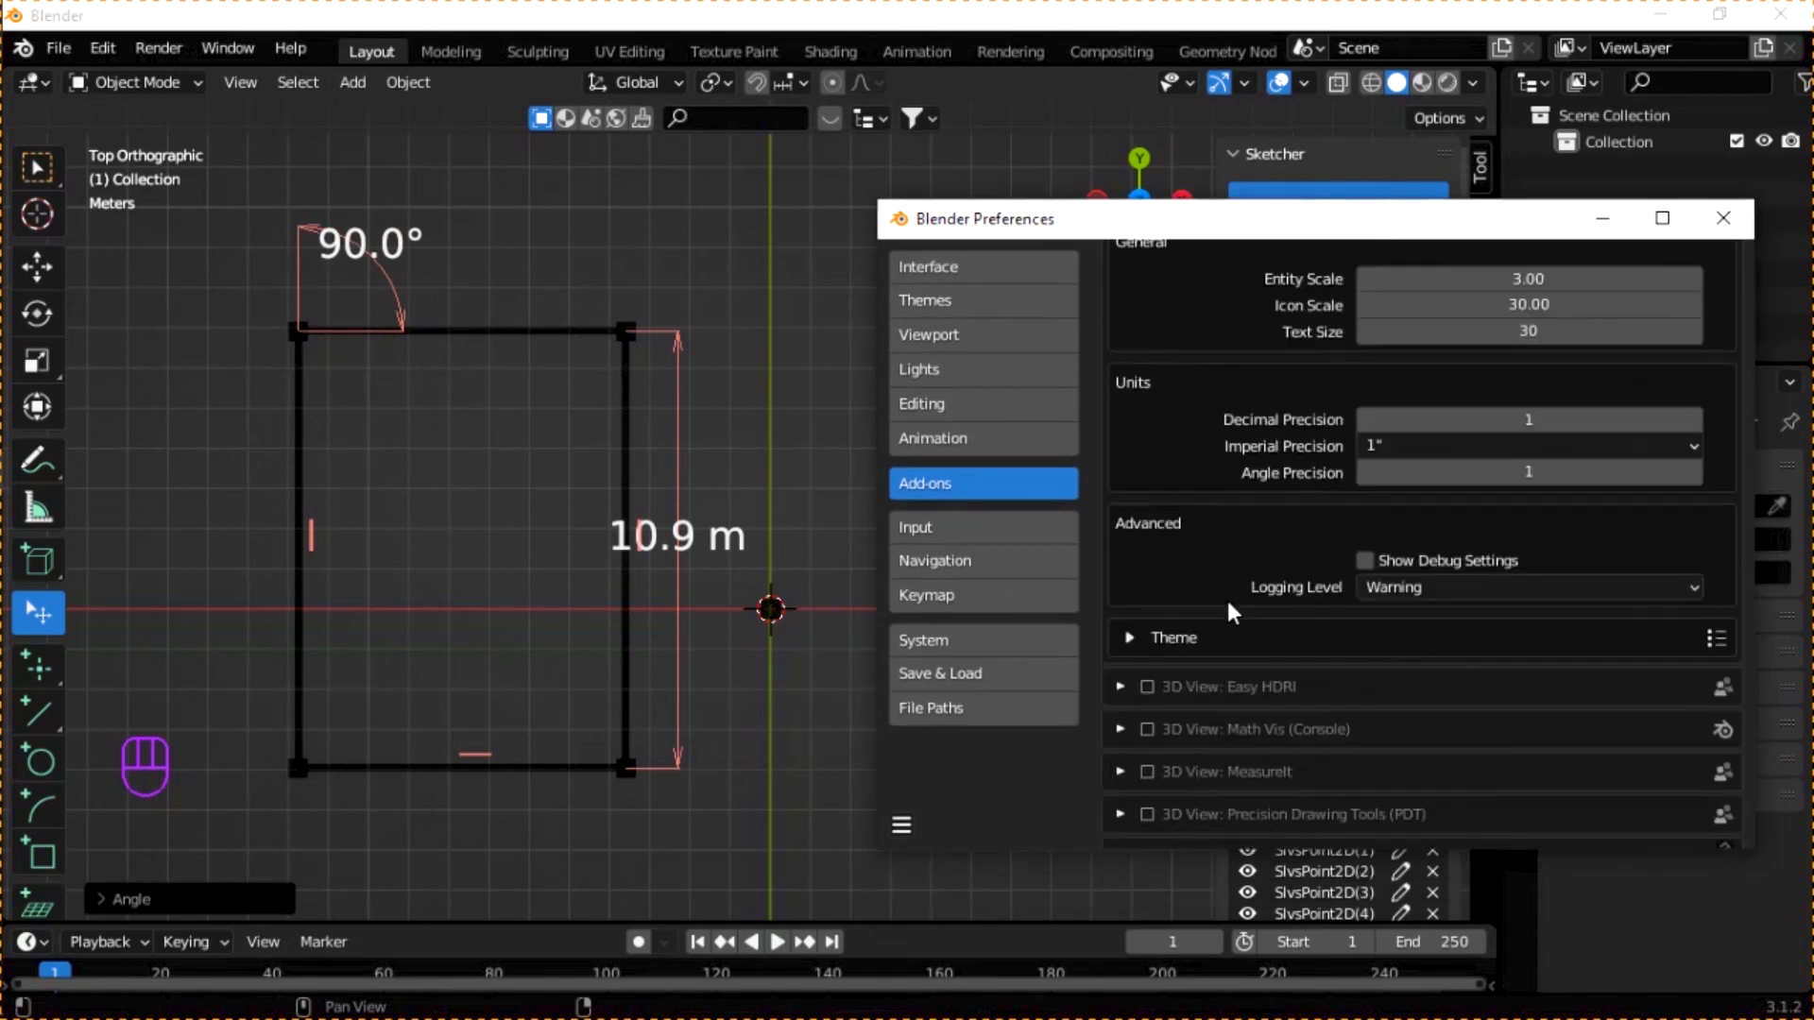
scroll(1229, 605, down, 2)
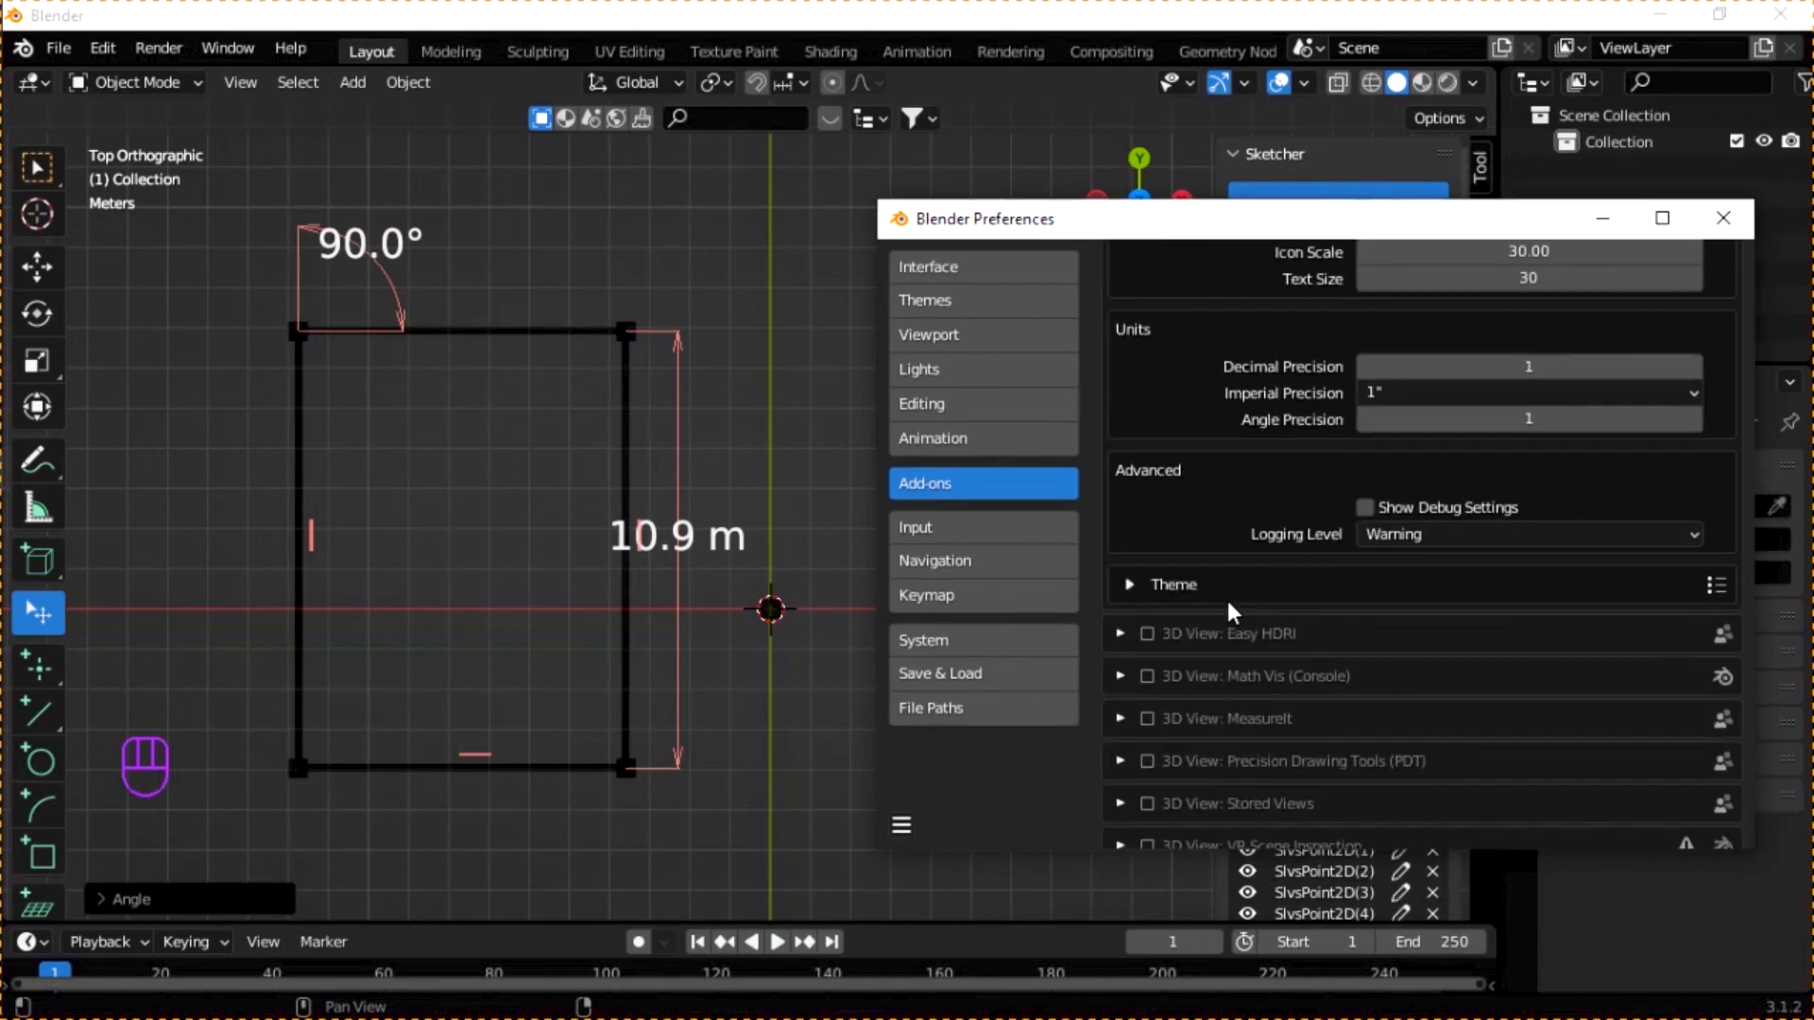
click(1130, 588)
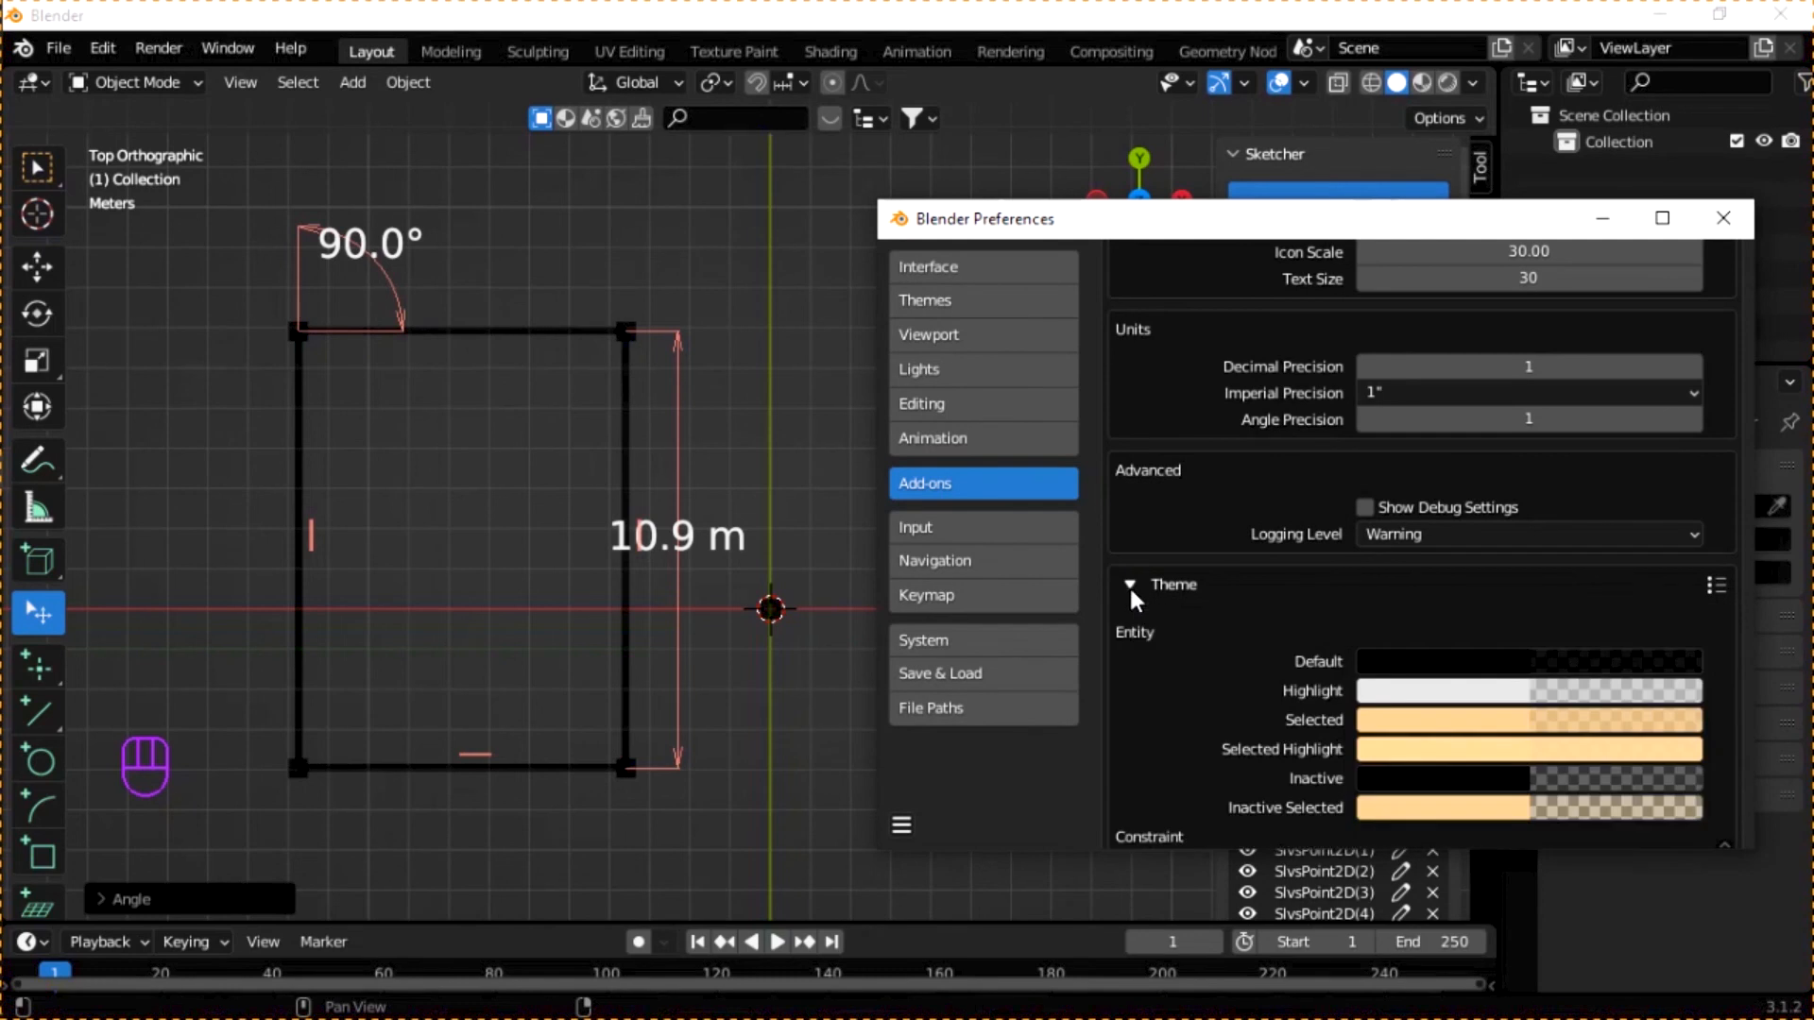
click(1401, 669)
click(1474, 669)
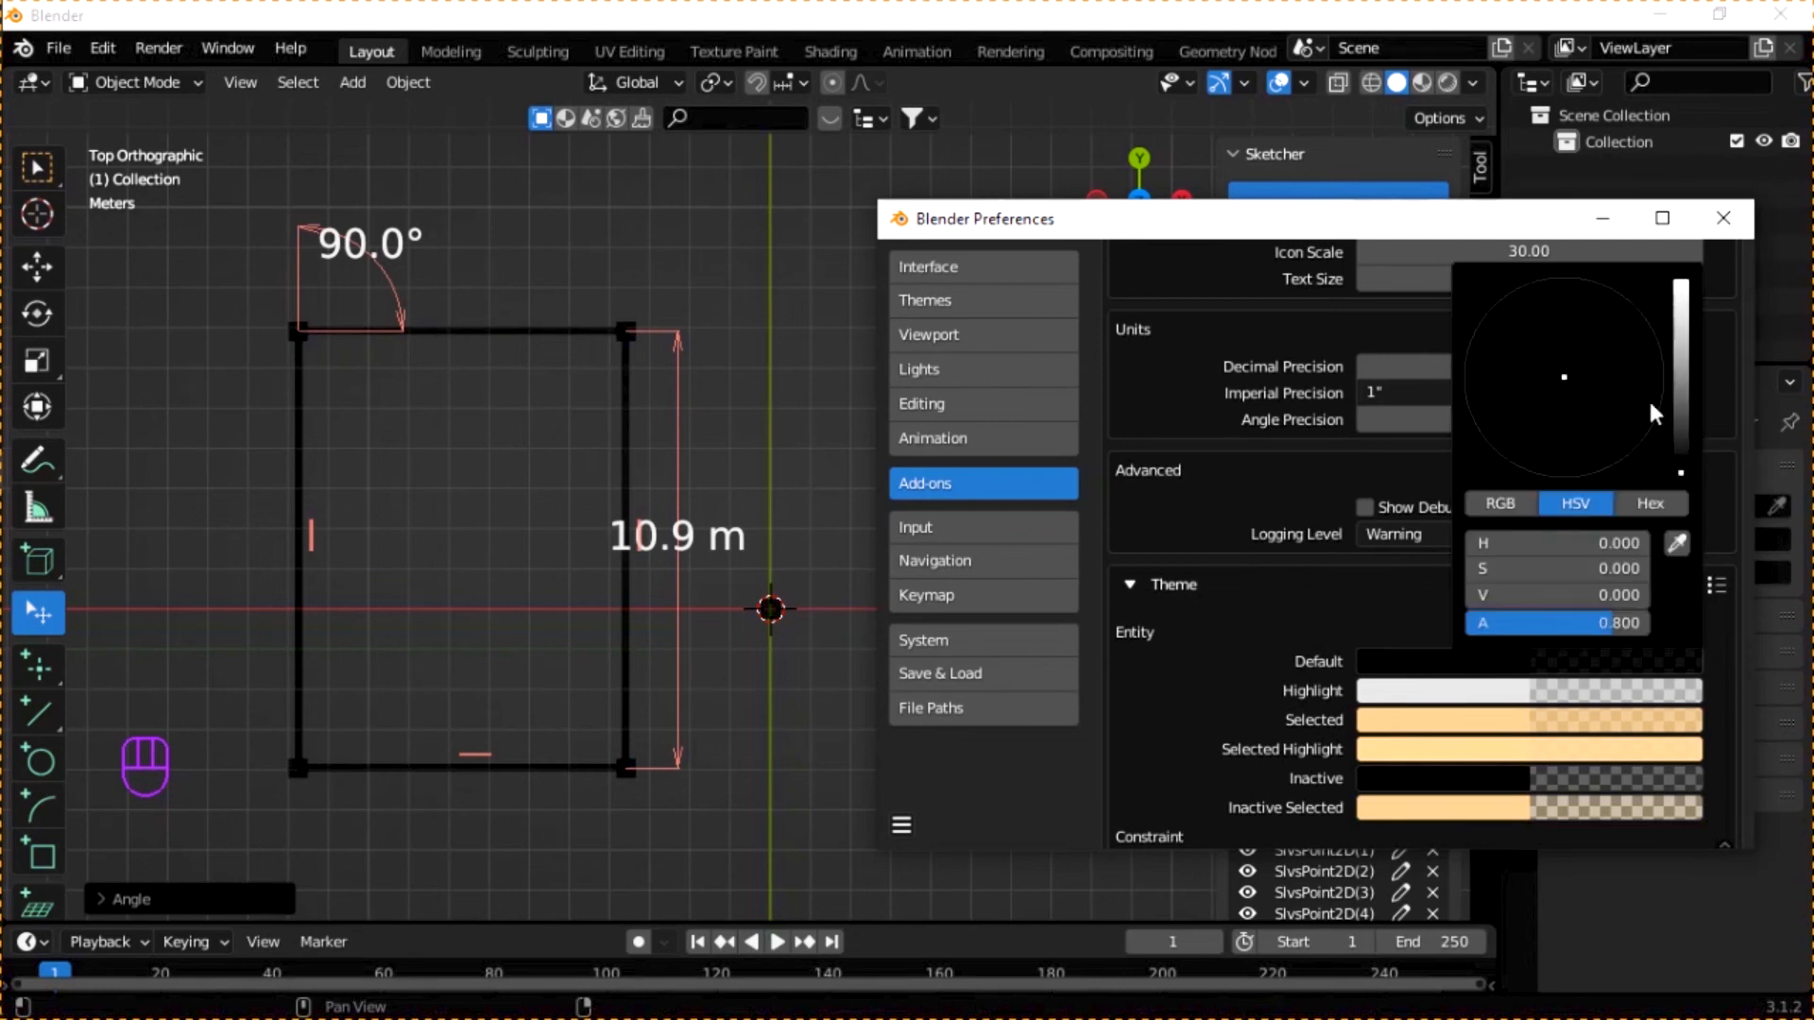
click(1682, 312)
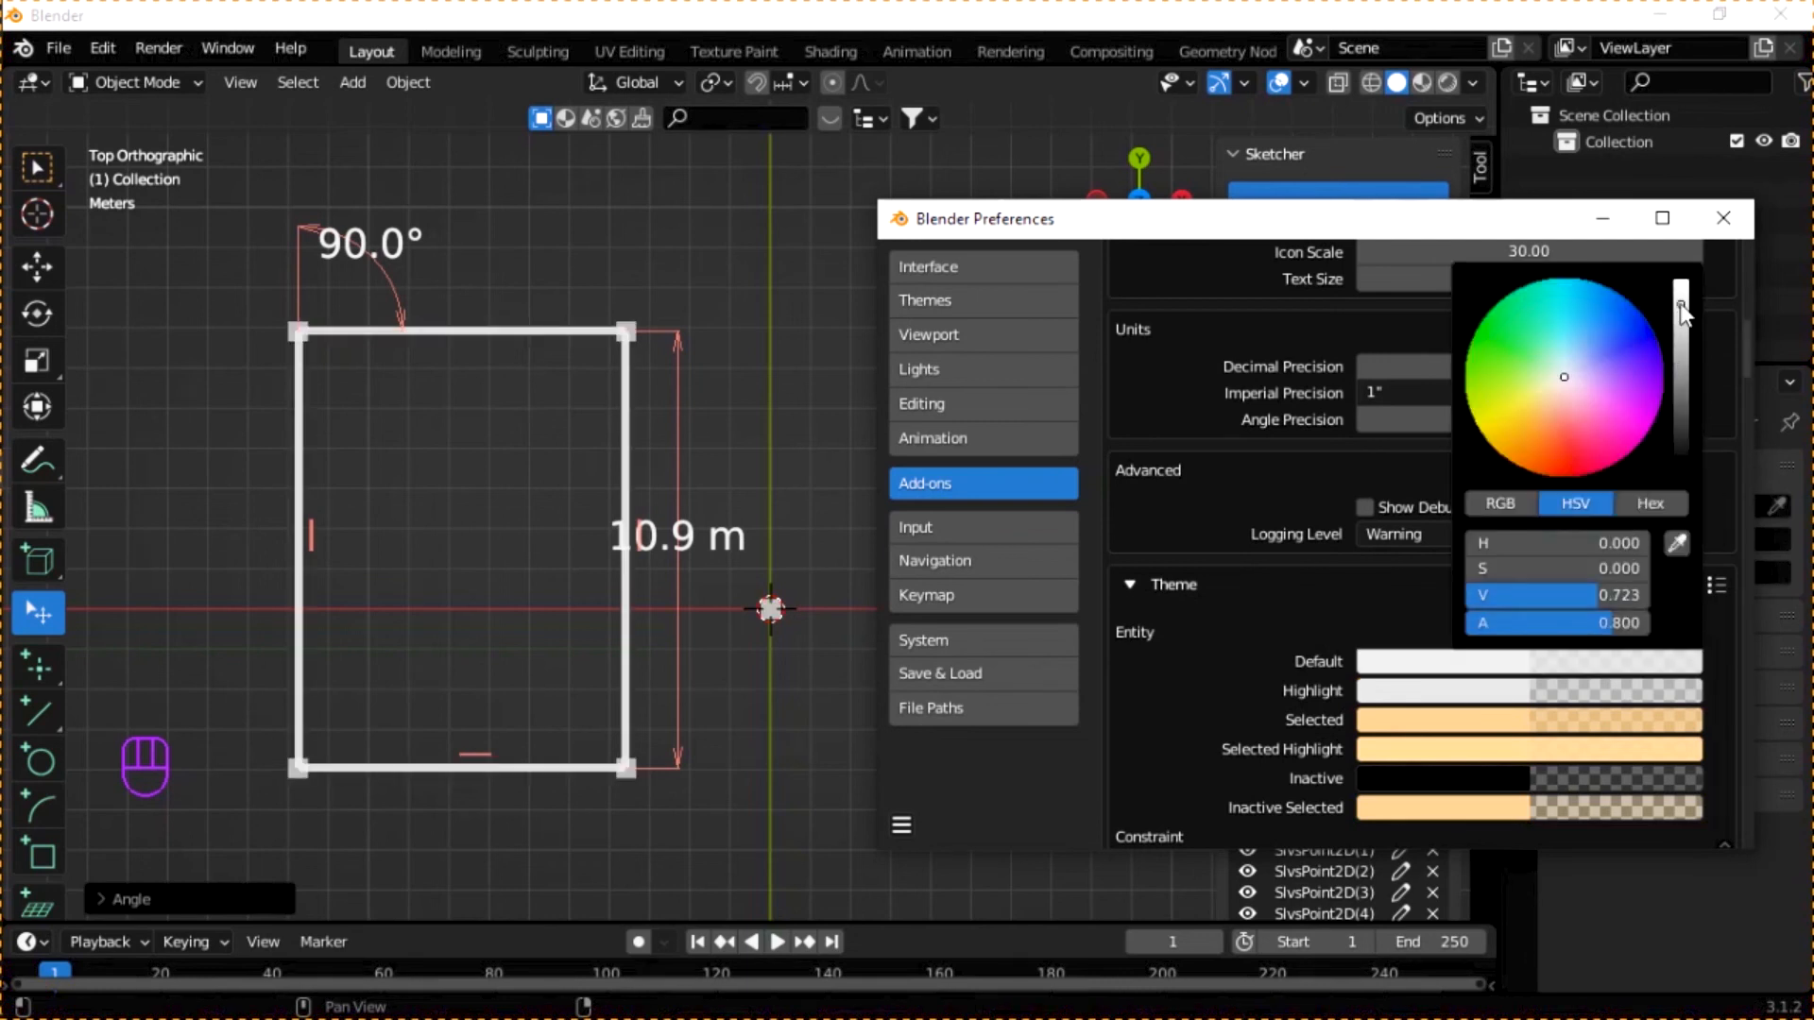
- Change the Highlight entity color in the add-on's theme to green
click(1417, 697)
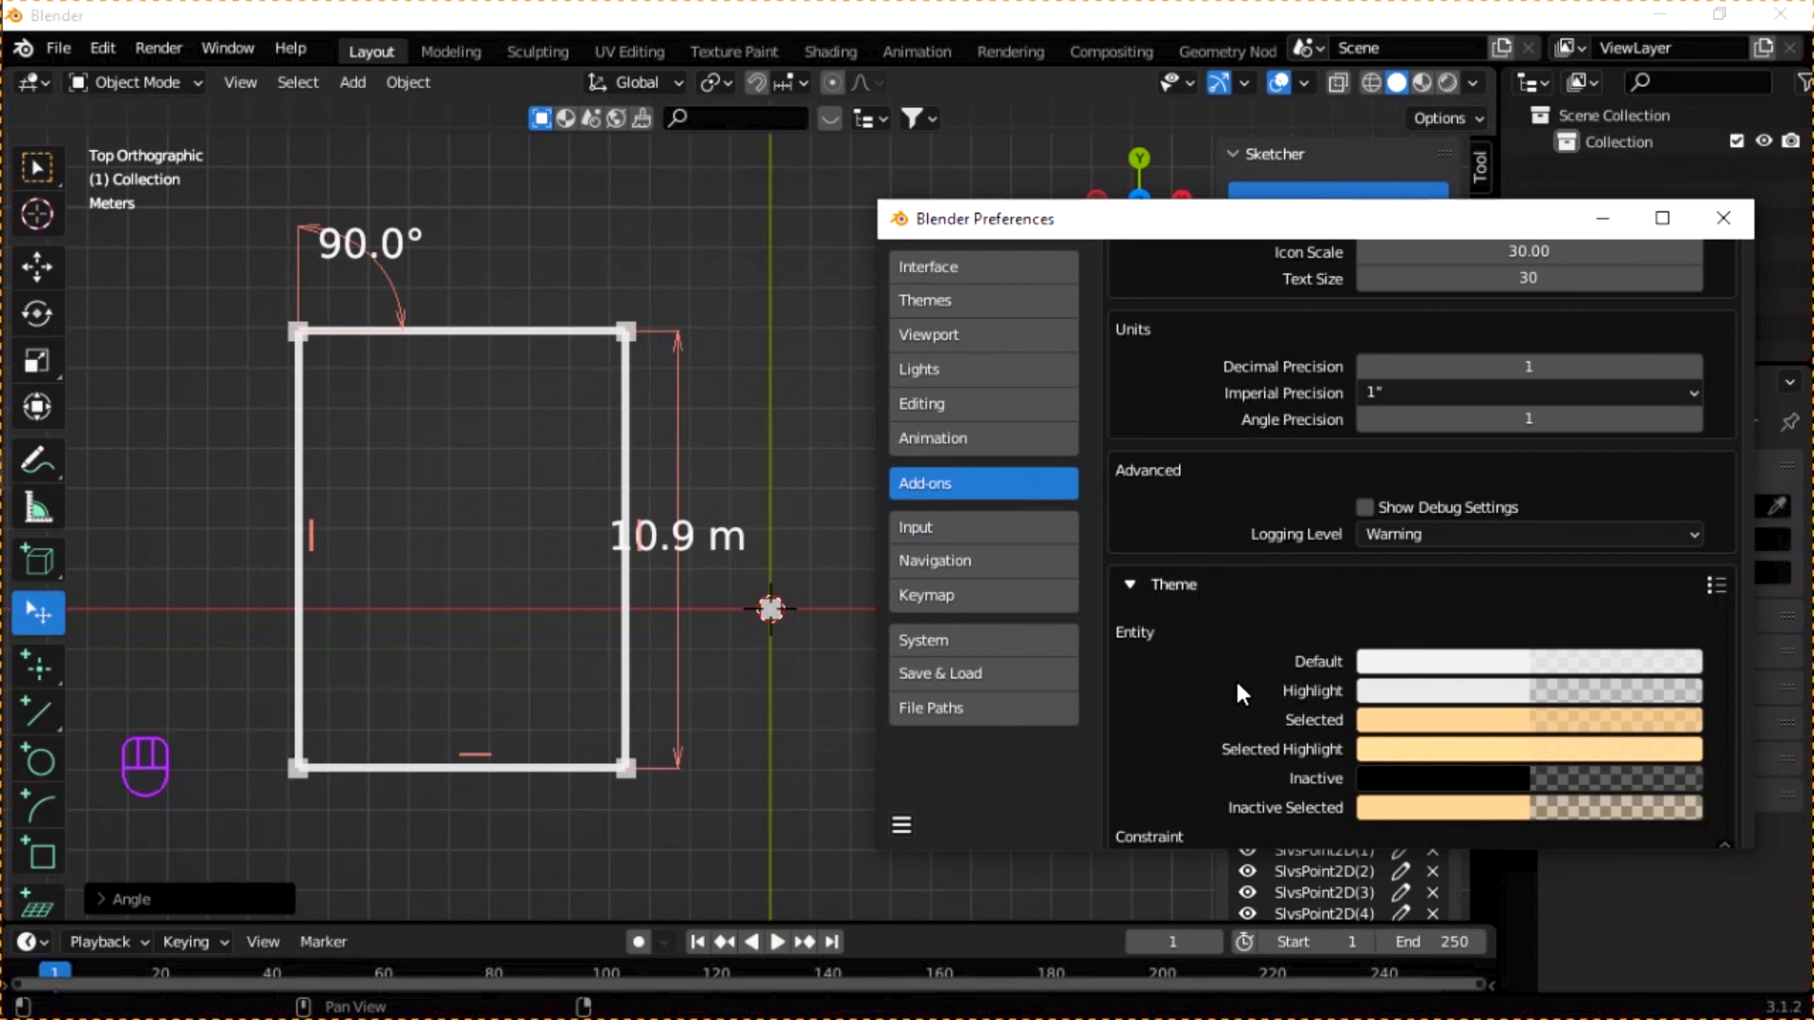
click(1467, 695)
click(1499, 410)
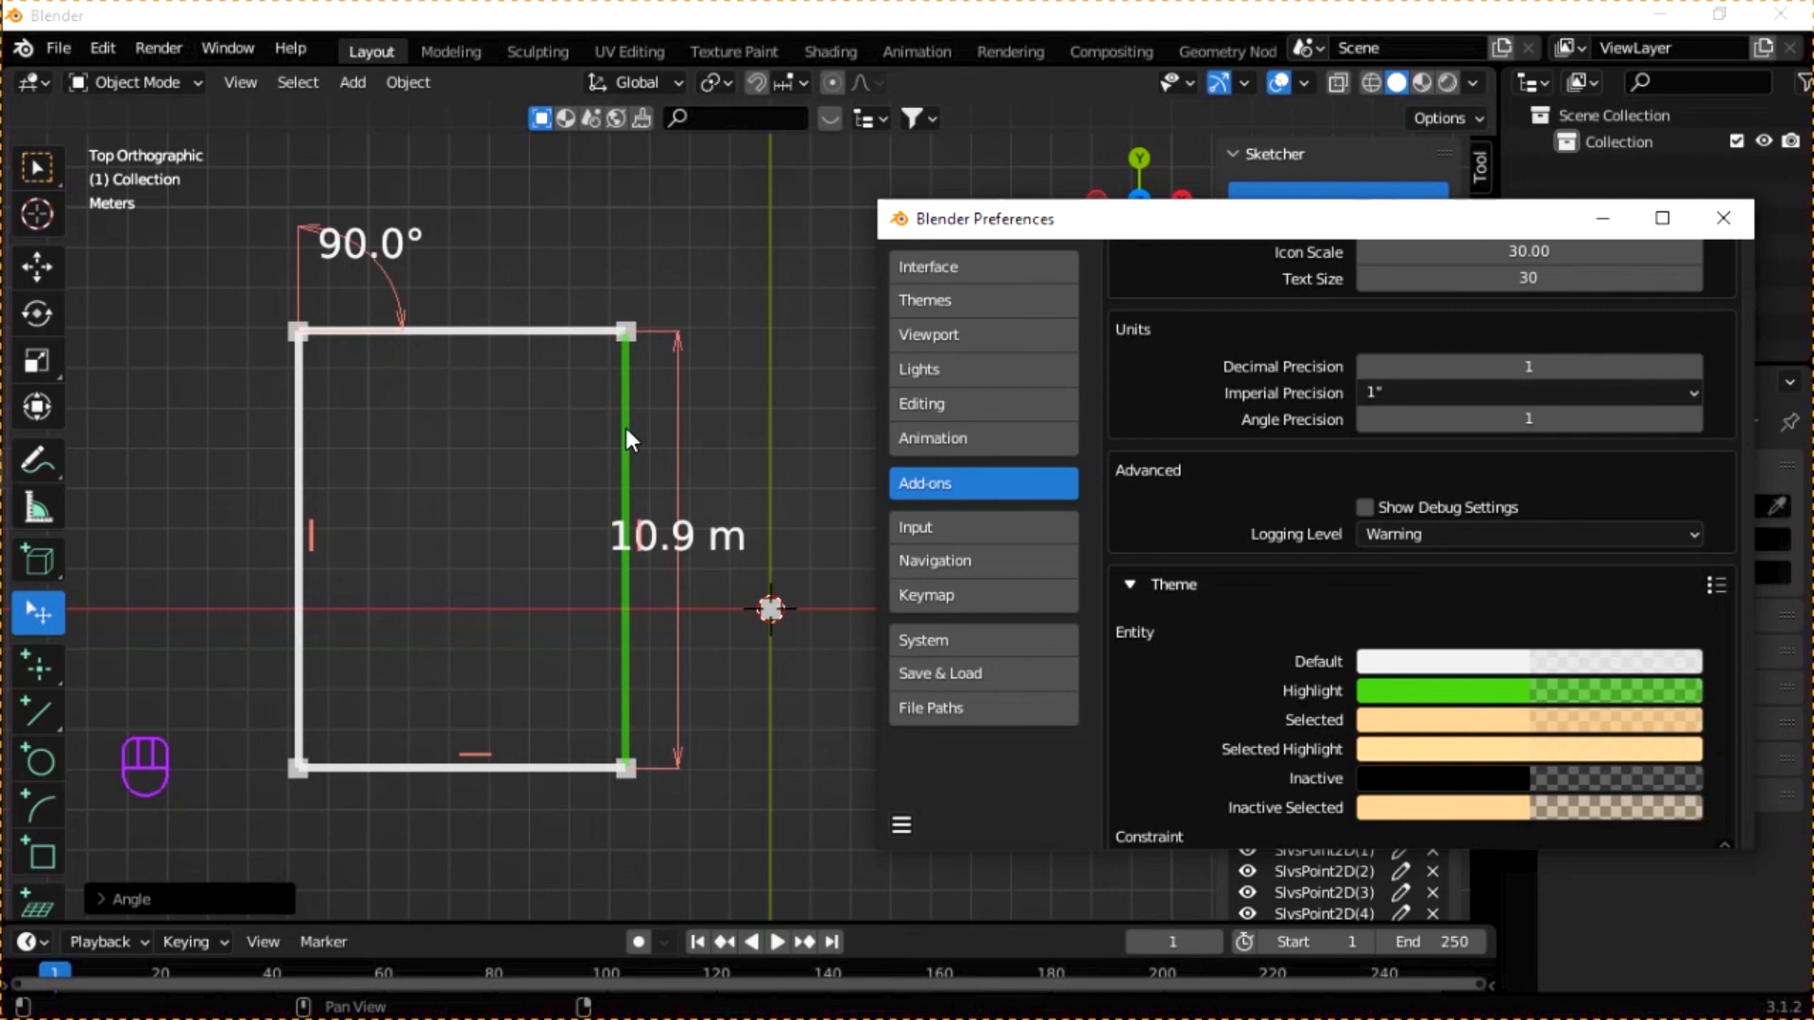
- Select the rectangle's right vertical line and change the Selected entity color in the add-on's theme to pink
click(1418, 726)
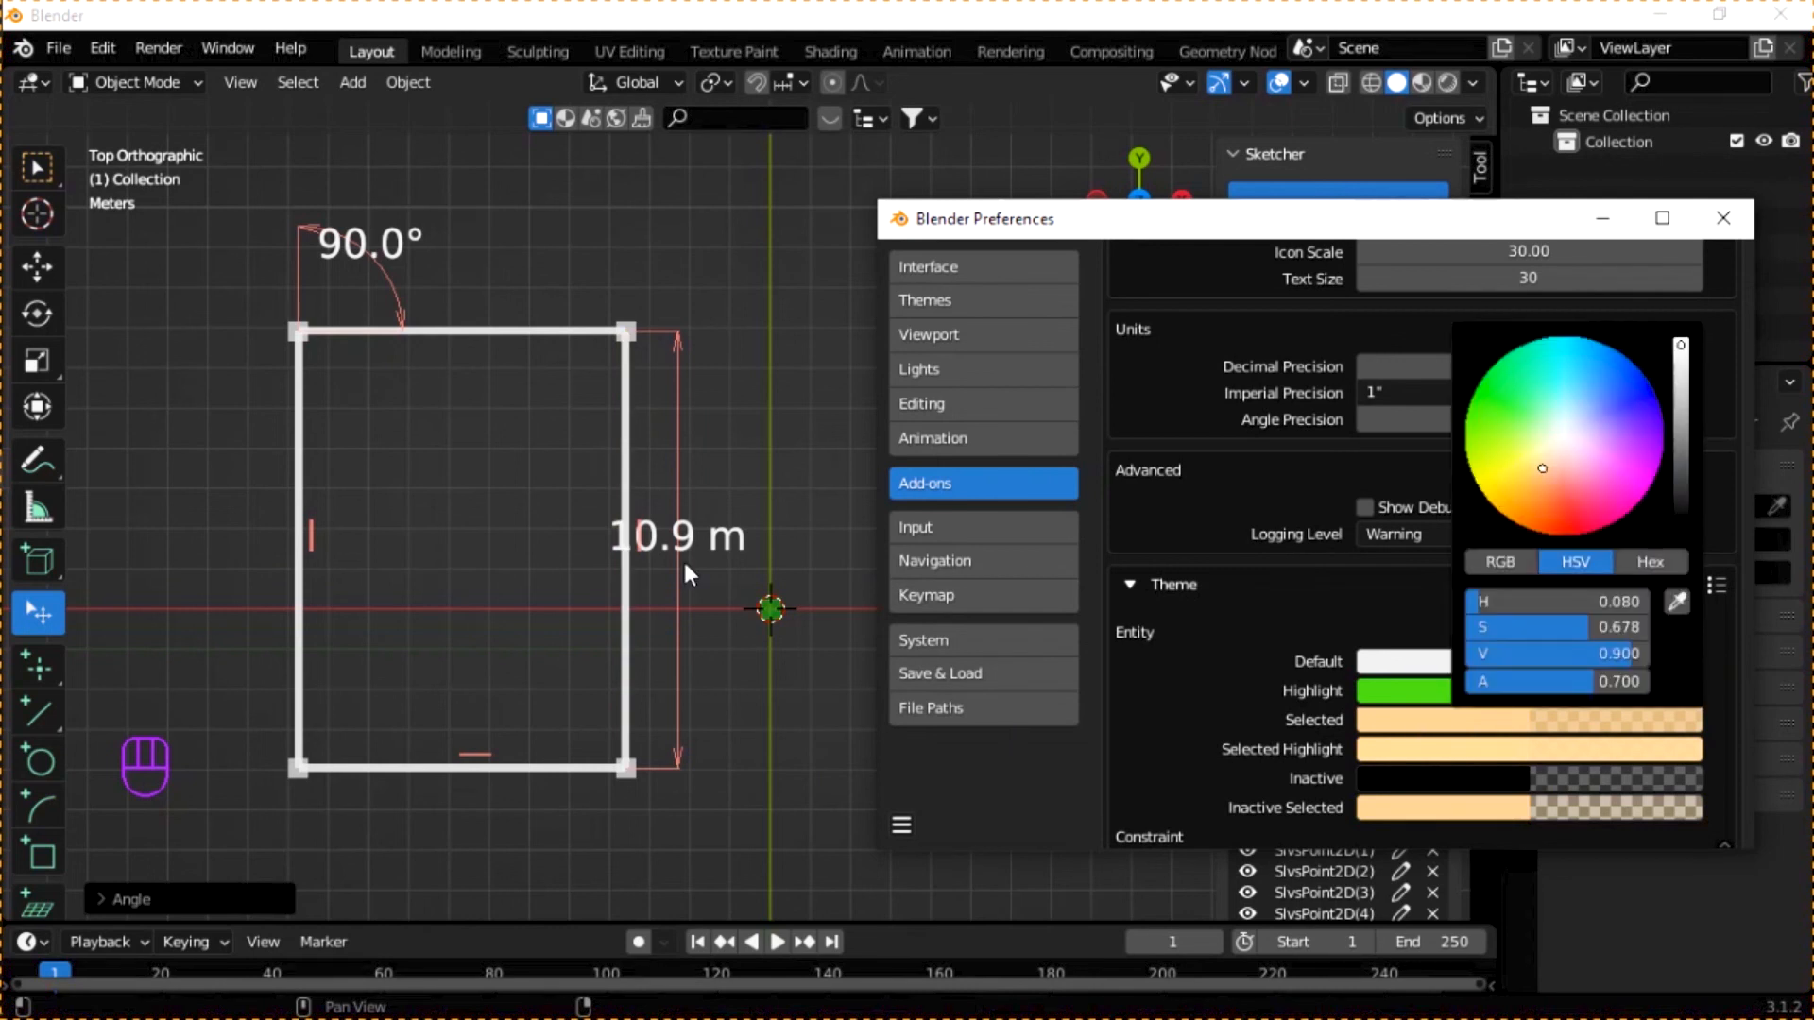
click(625, 624)
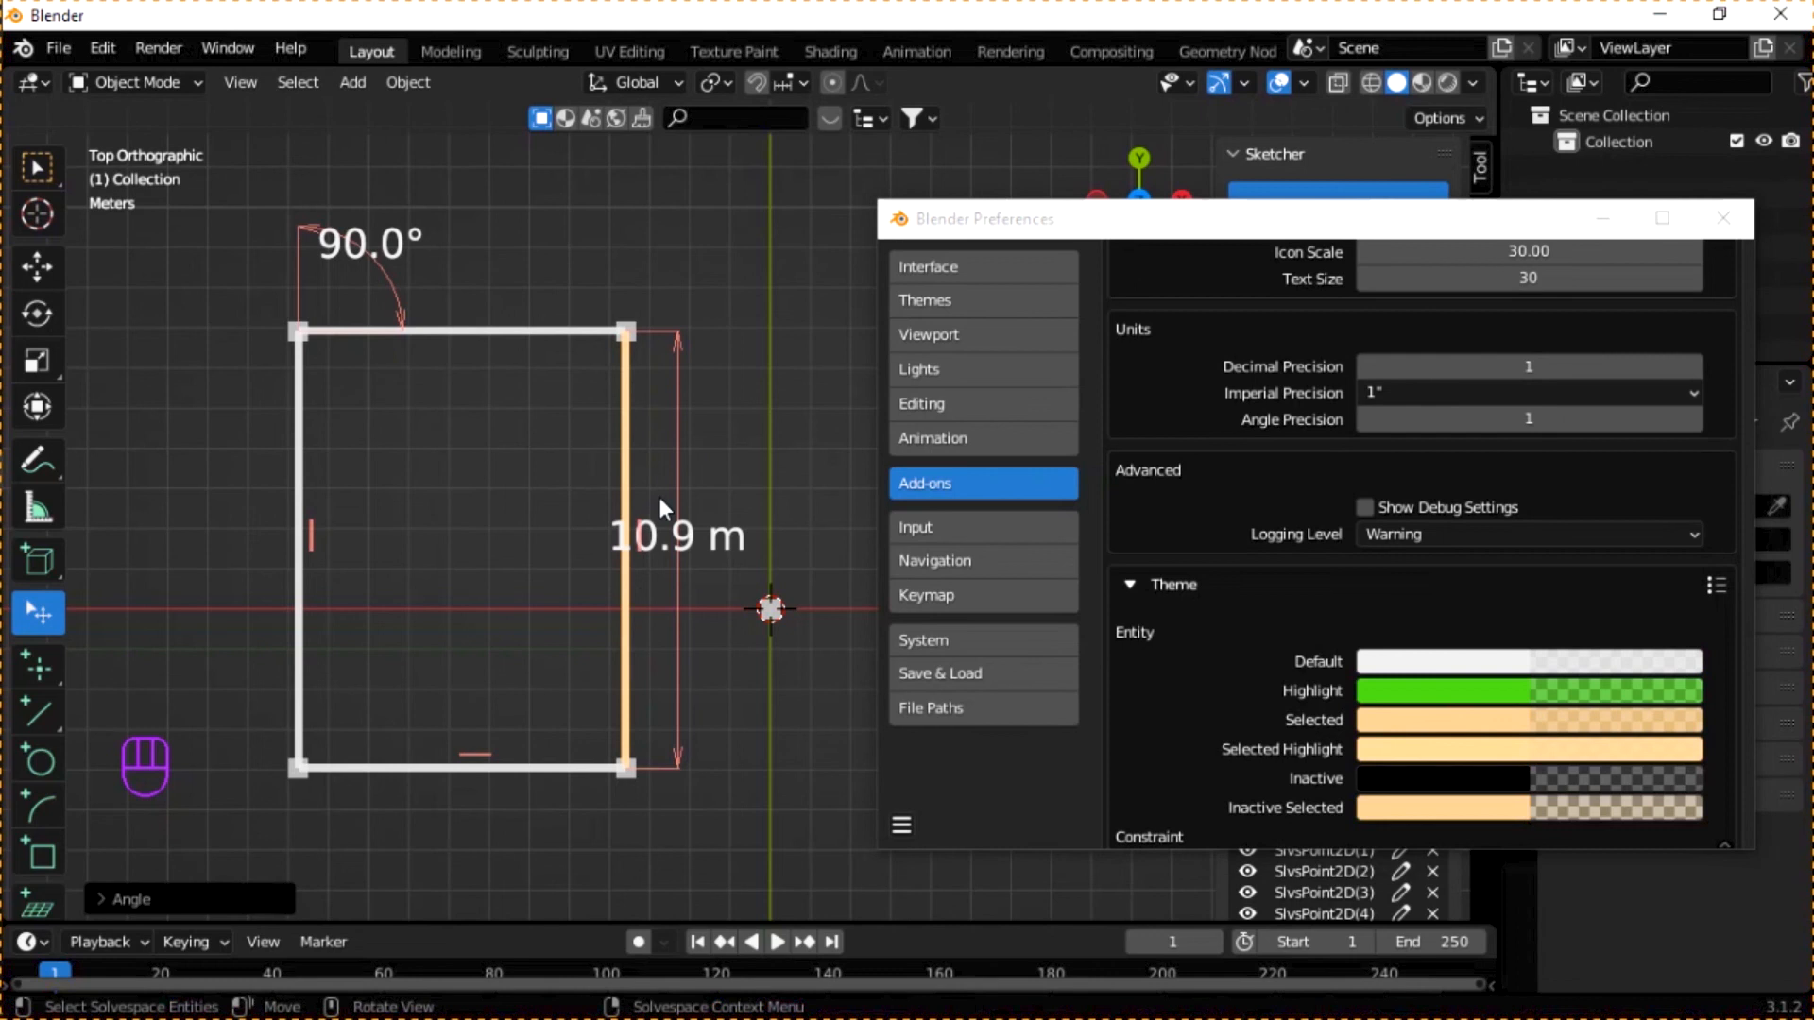
click(1447, 730)
click(1453, 726)
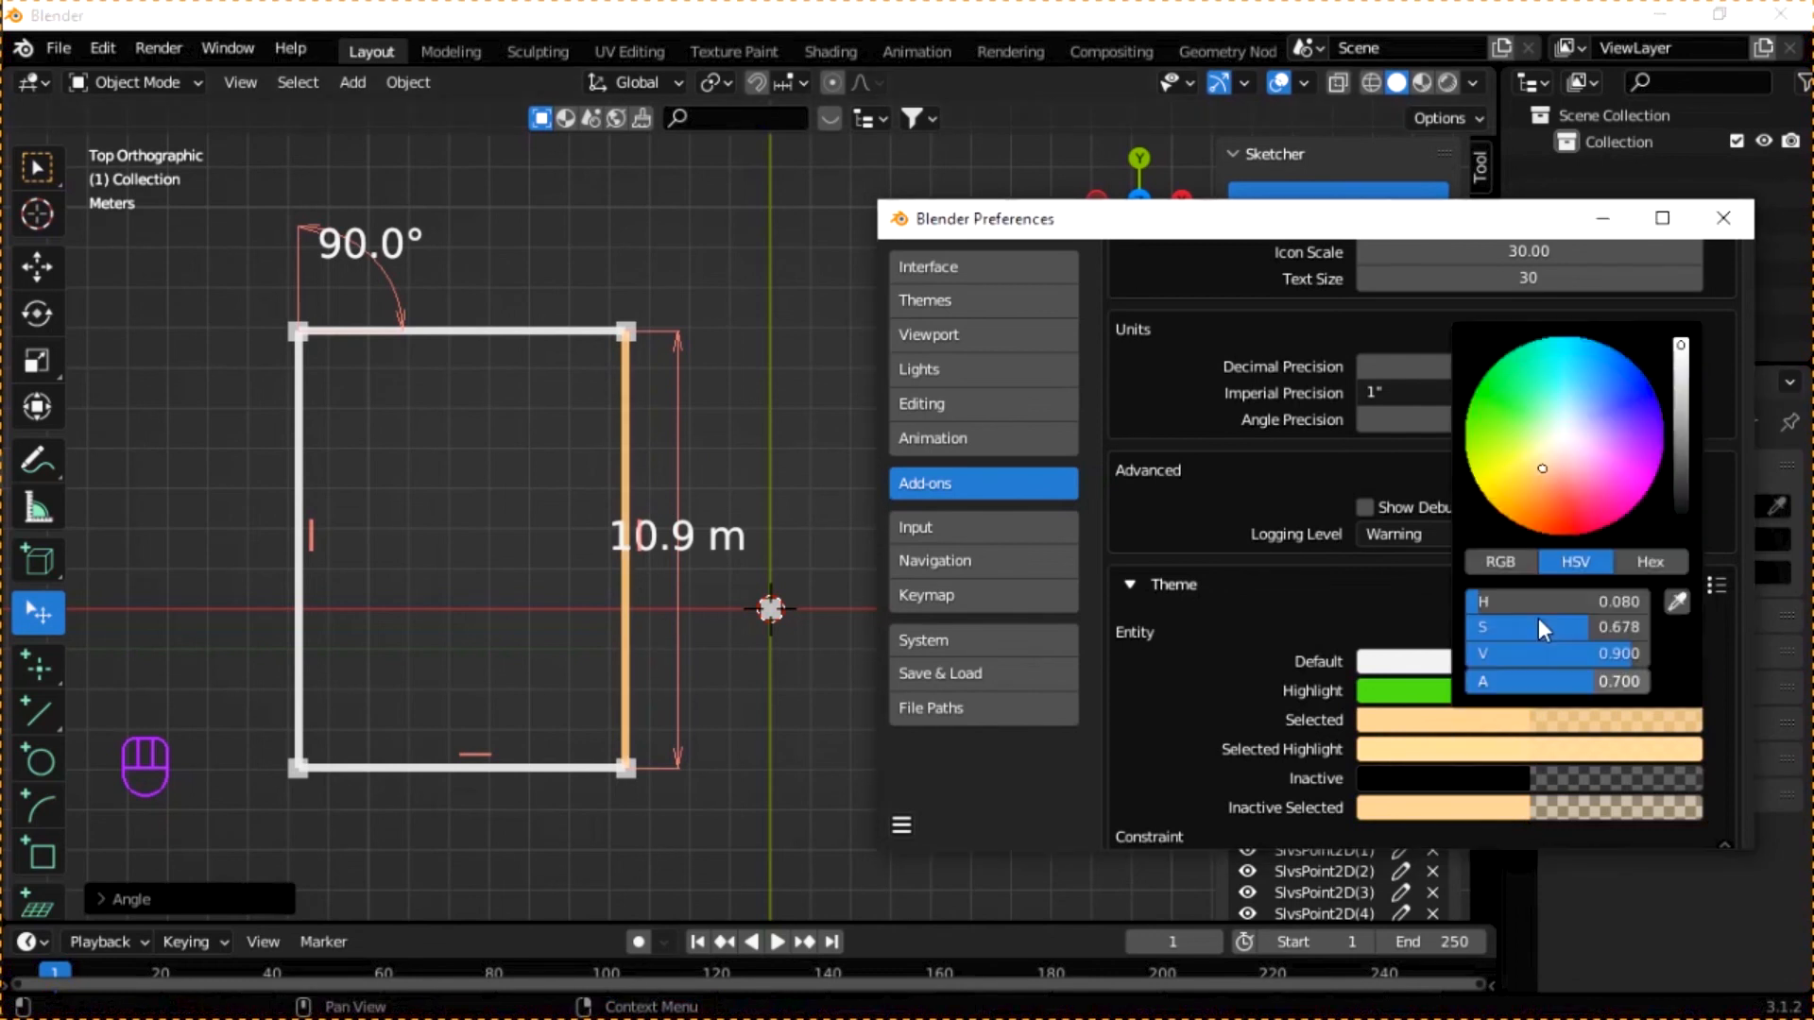
click(1610, 490)
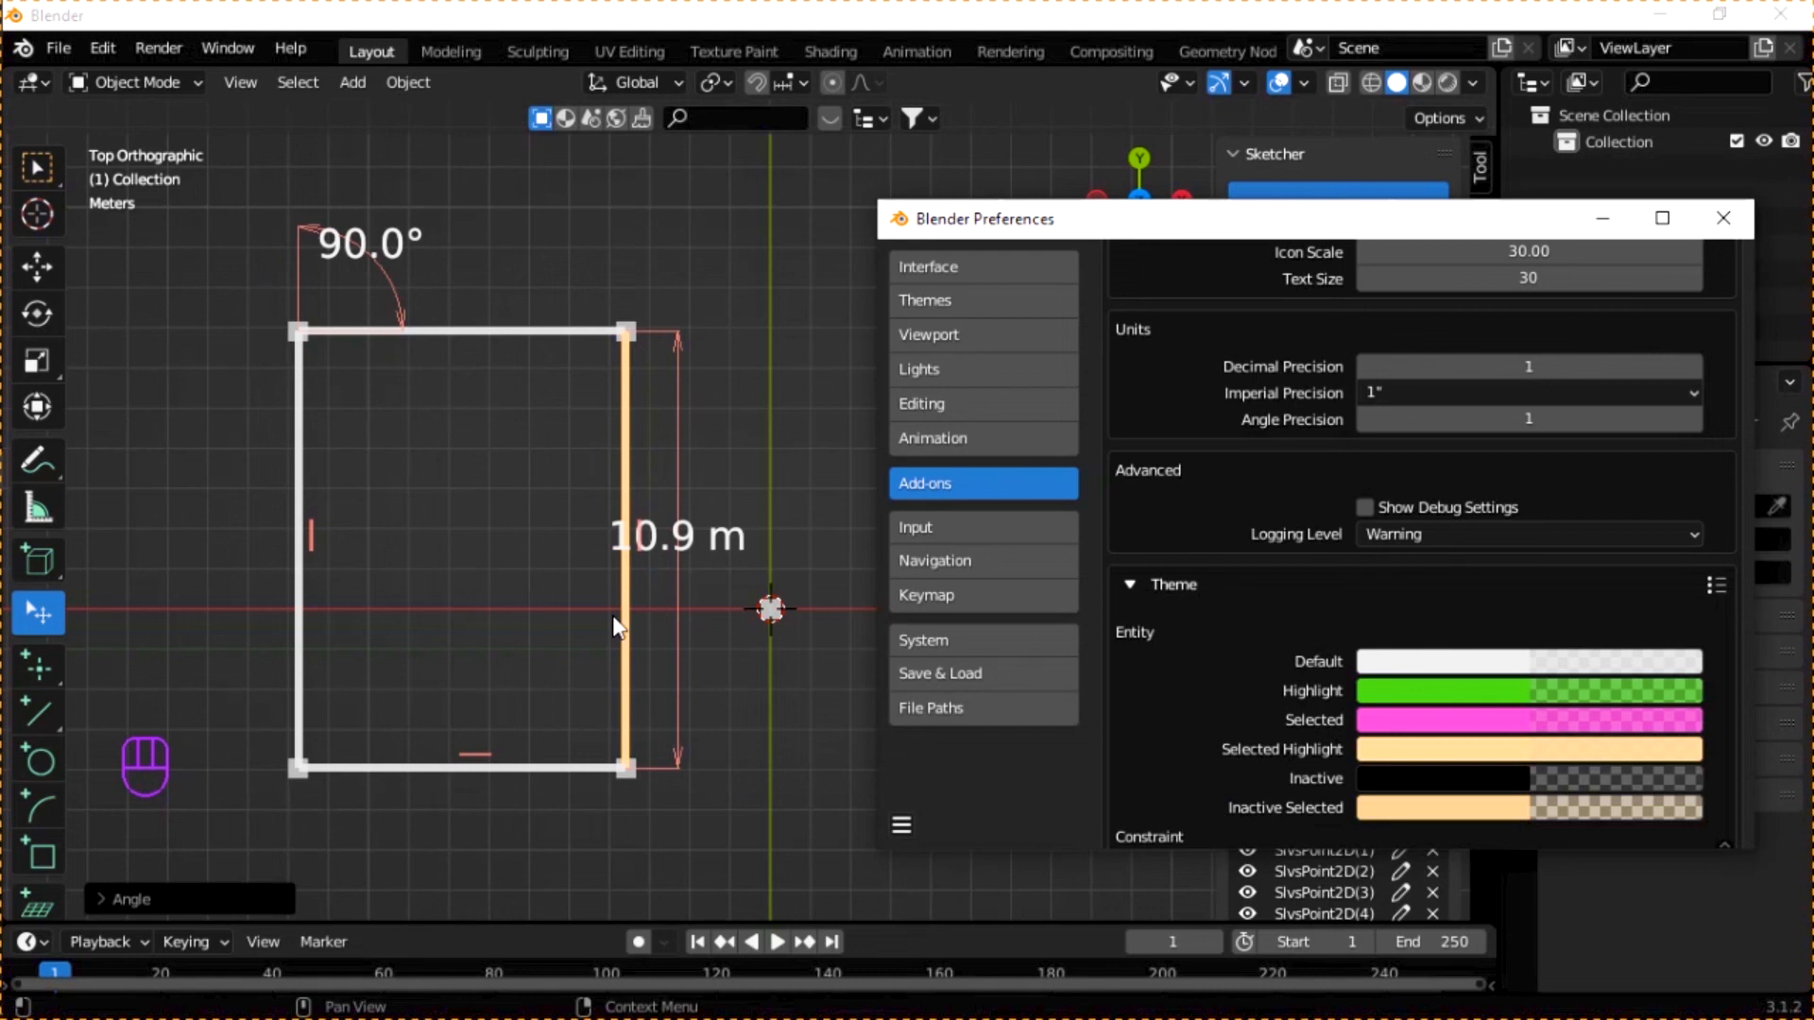
- Change the Selected Highlight entity color to orange-red and deselect the rectangle's right line
click(1449, 753)
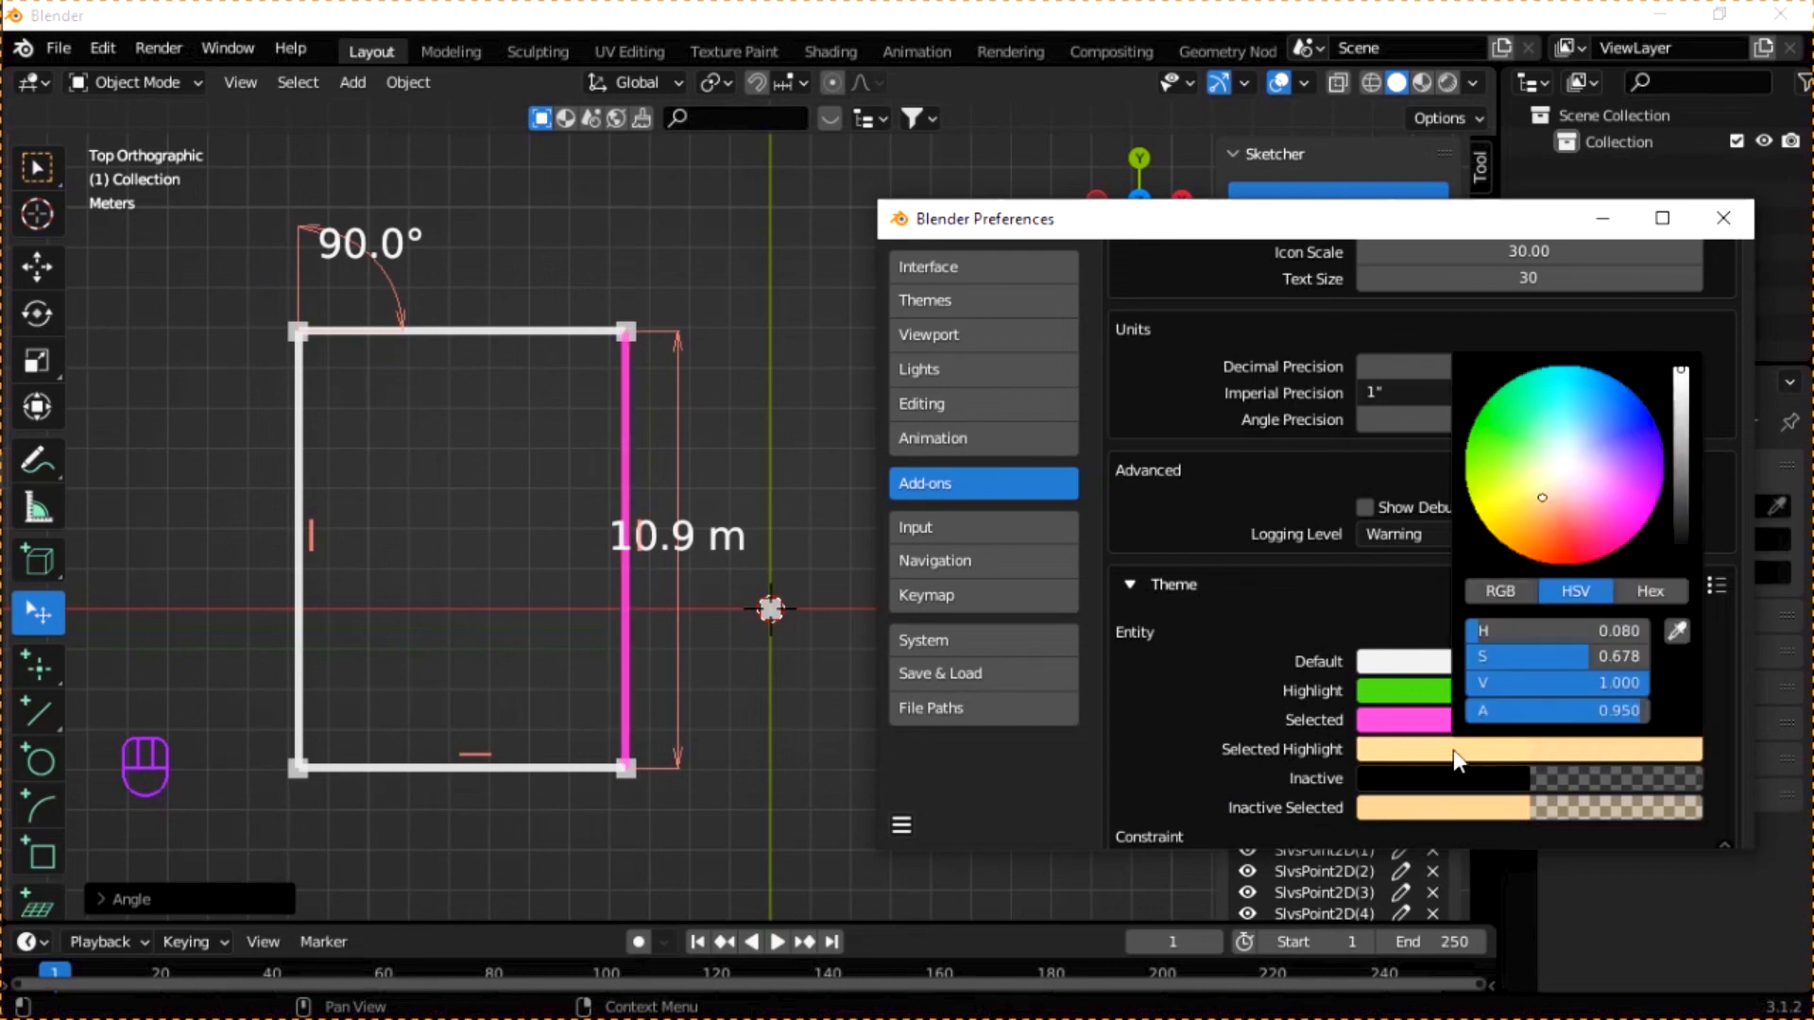
click(1556, 550)
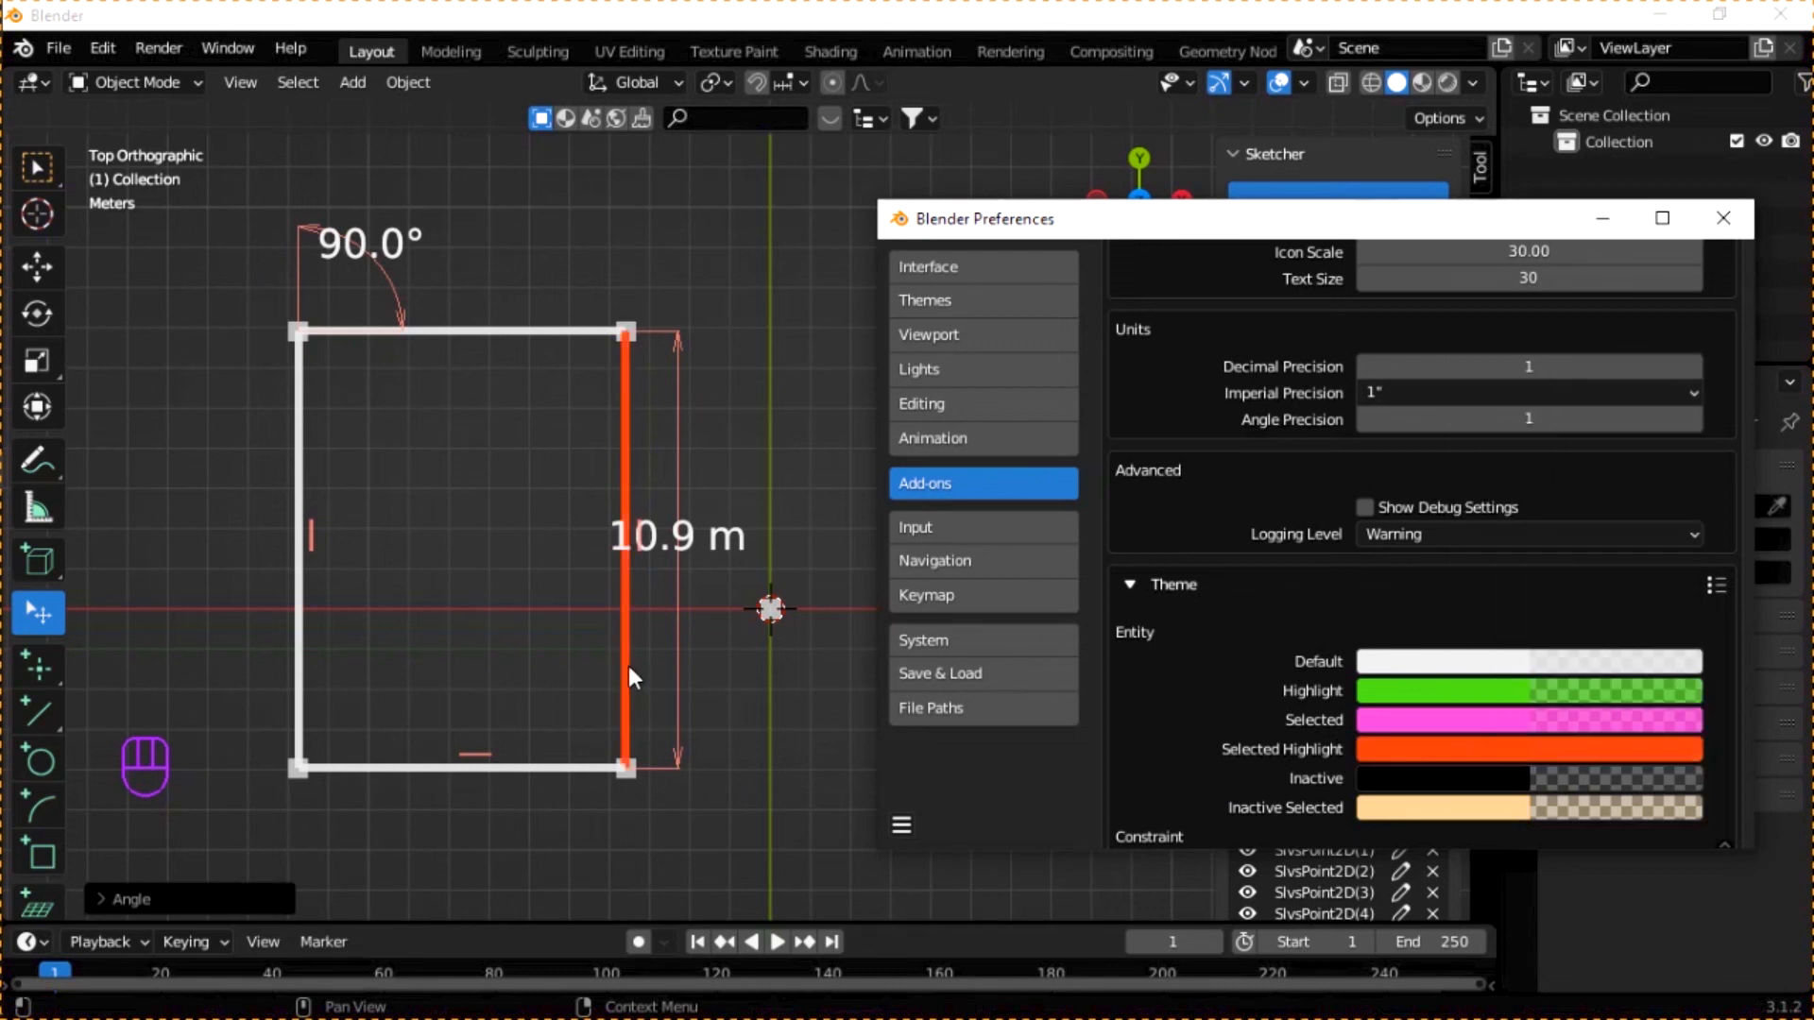
click(785, 484)
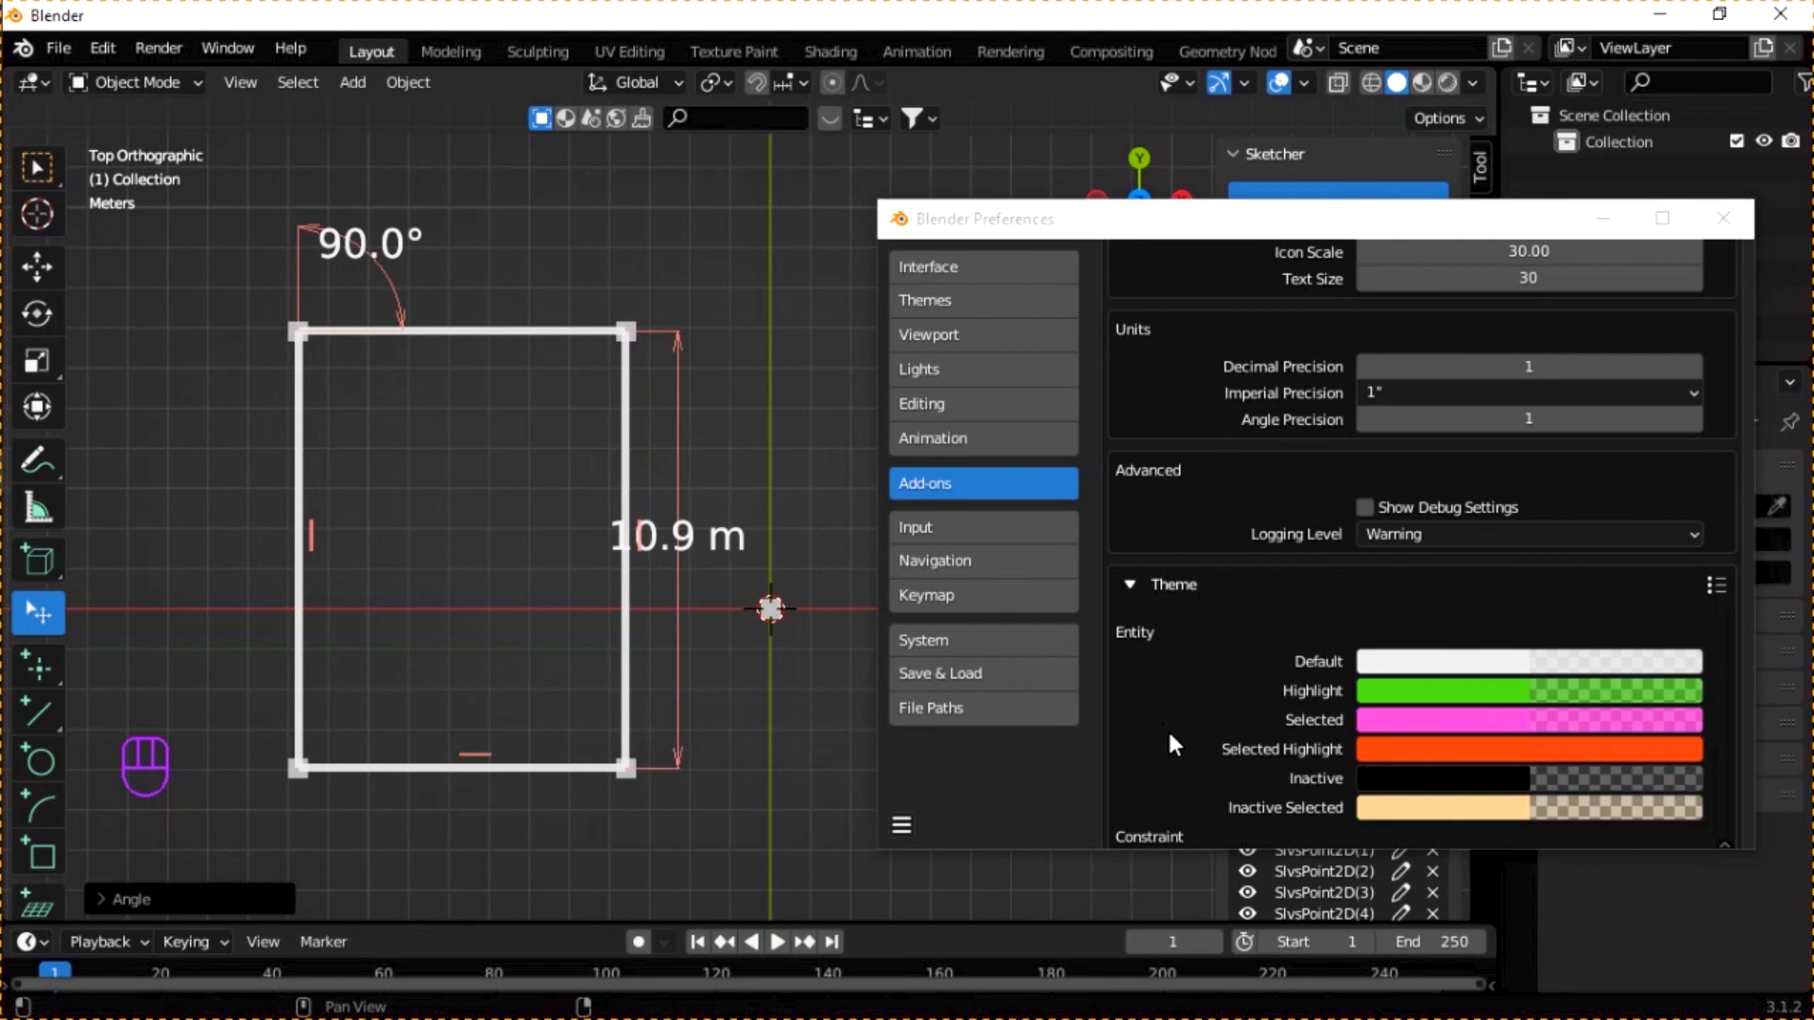
- Try blue for the Default constraint color in the add-on's theme and settle on yellow
scroll(1171, 745, down, 5)
scroll(1158, 638, down, 3)
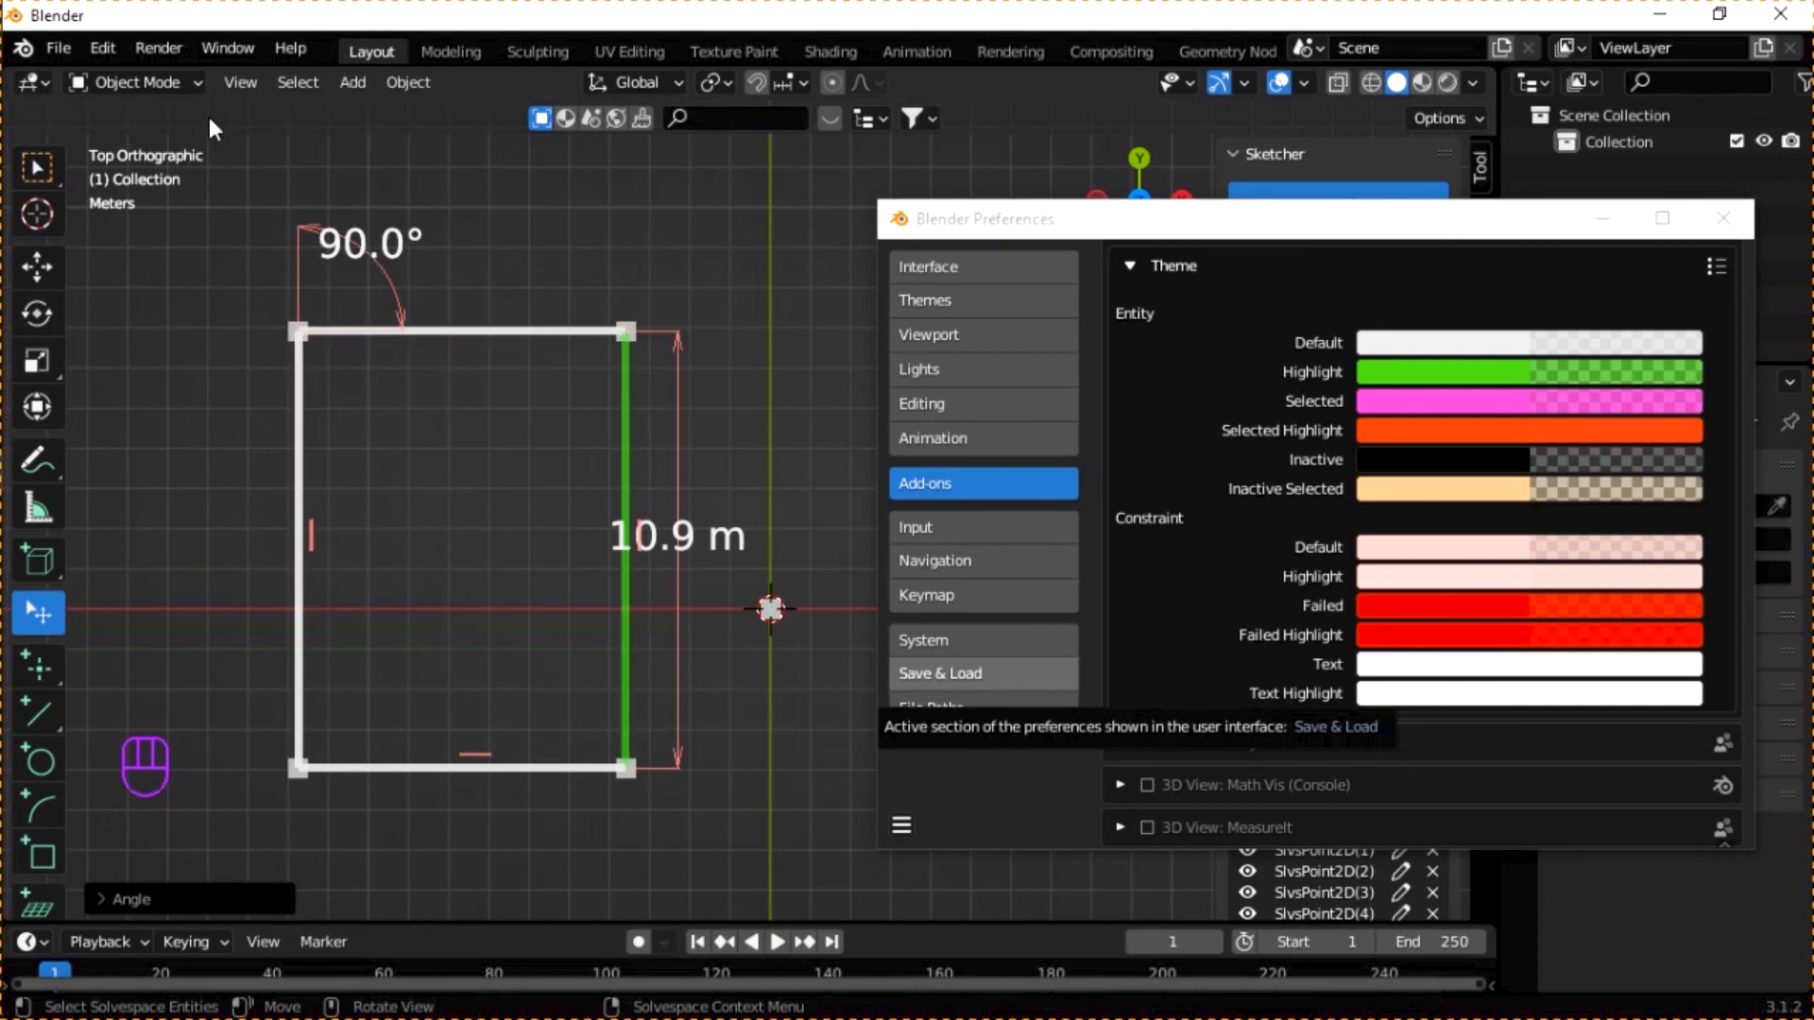
click(1426, 552)
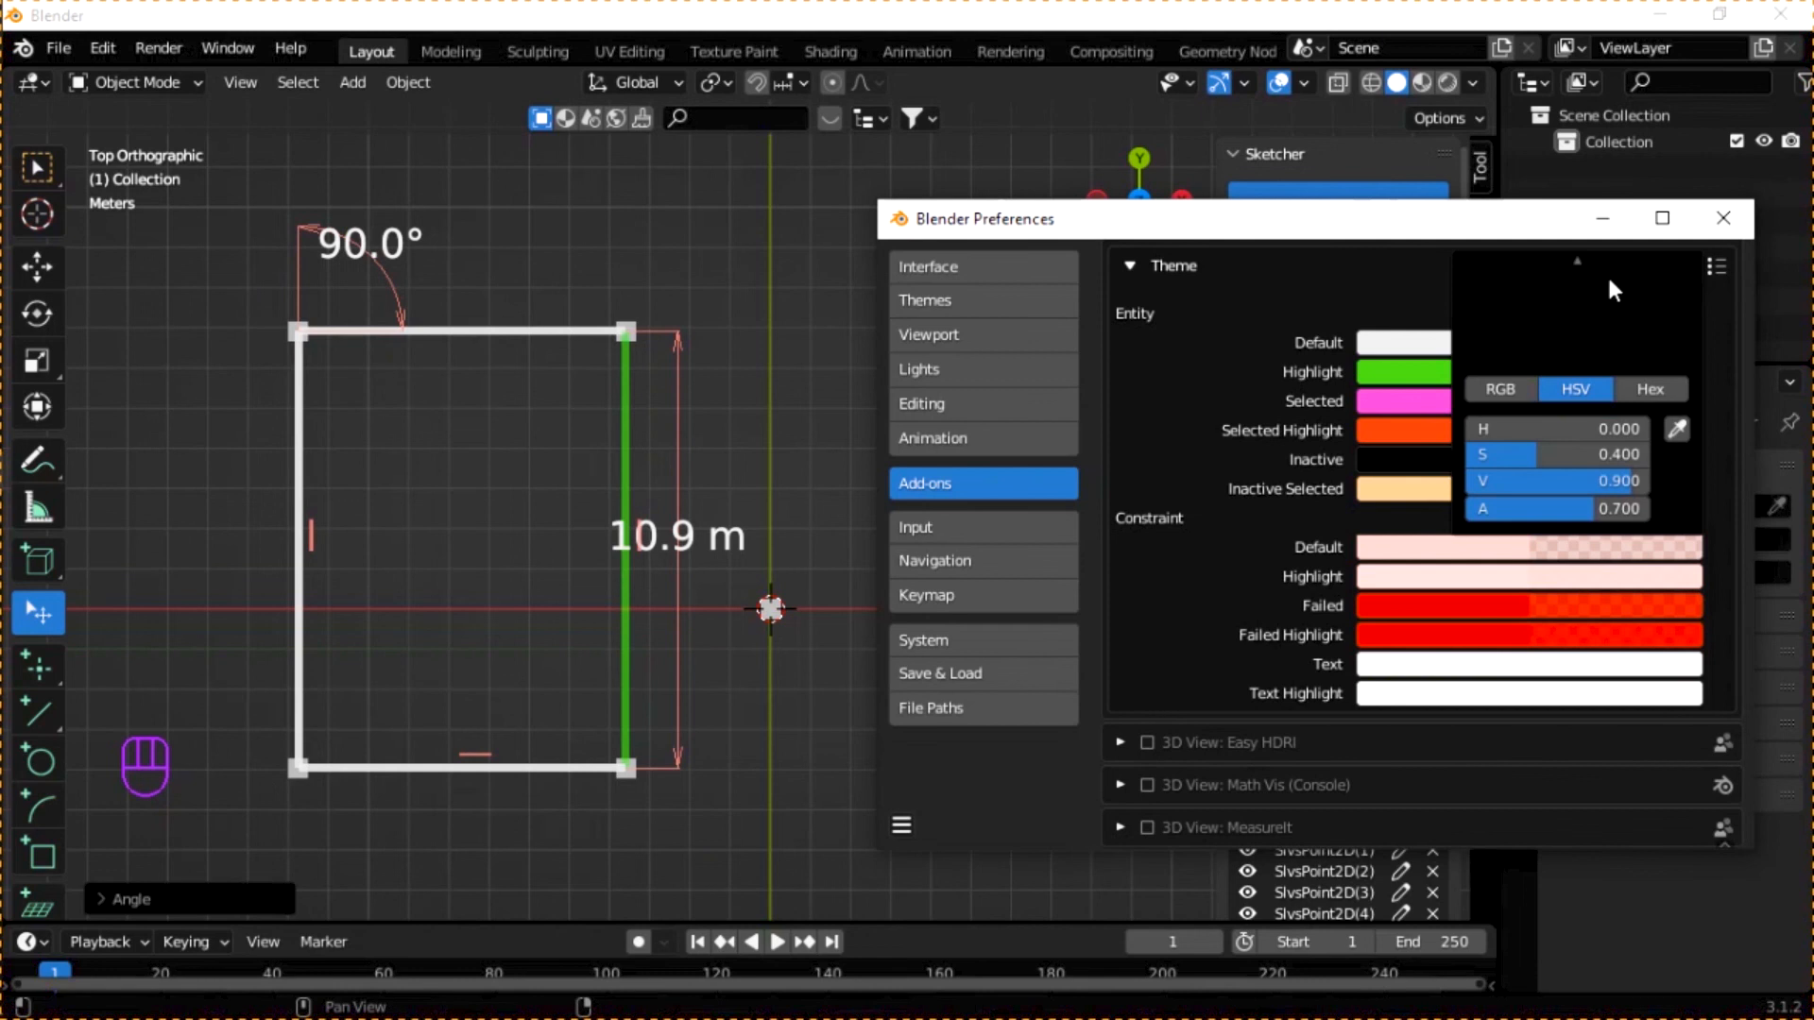
mouse_move(1611, 263)
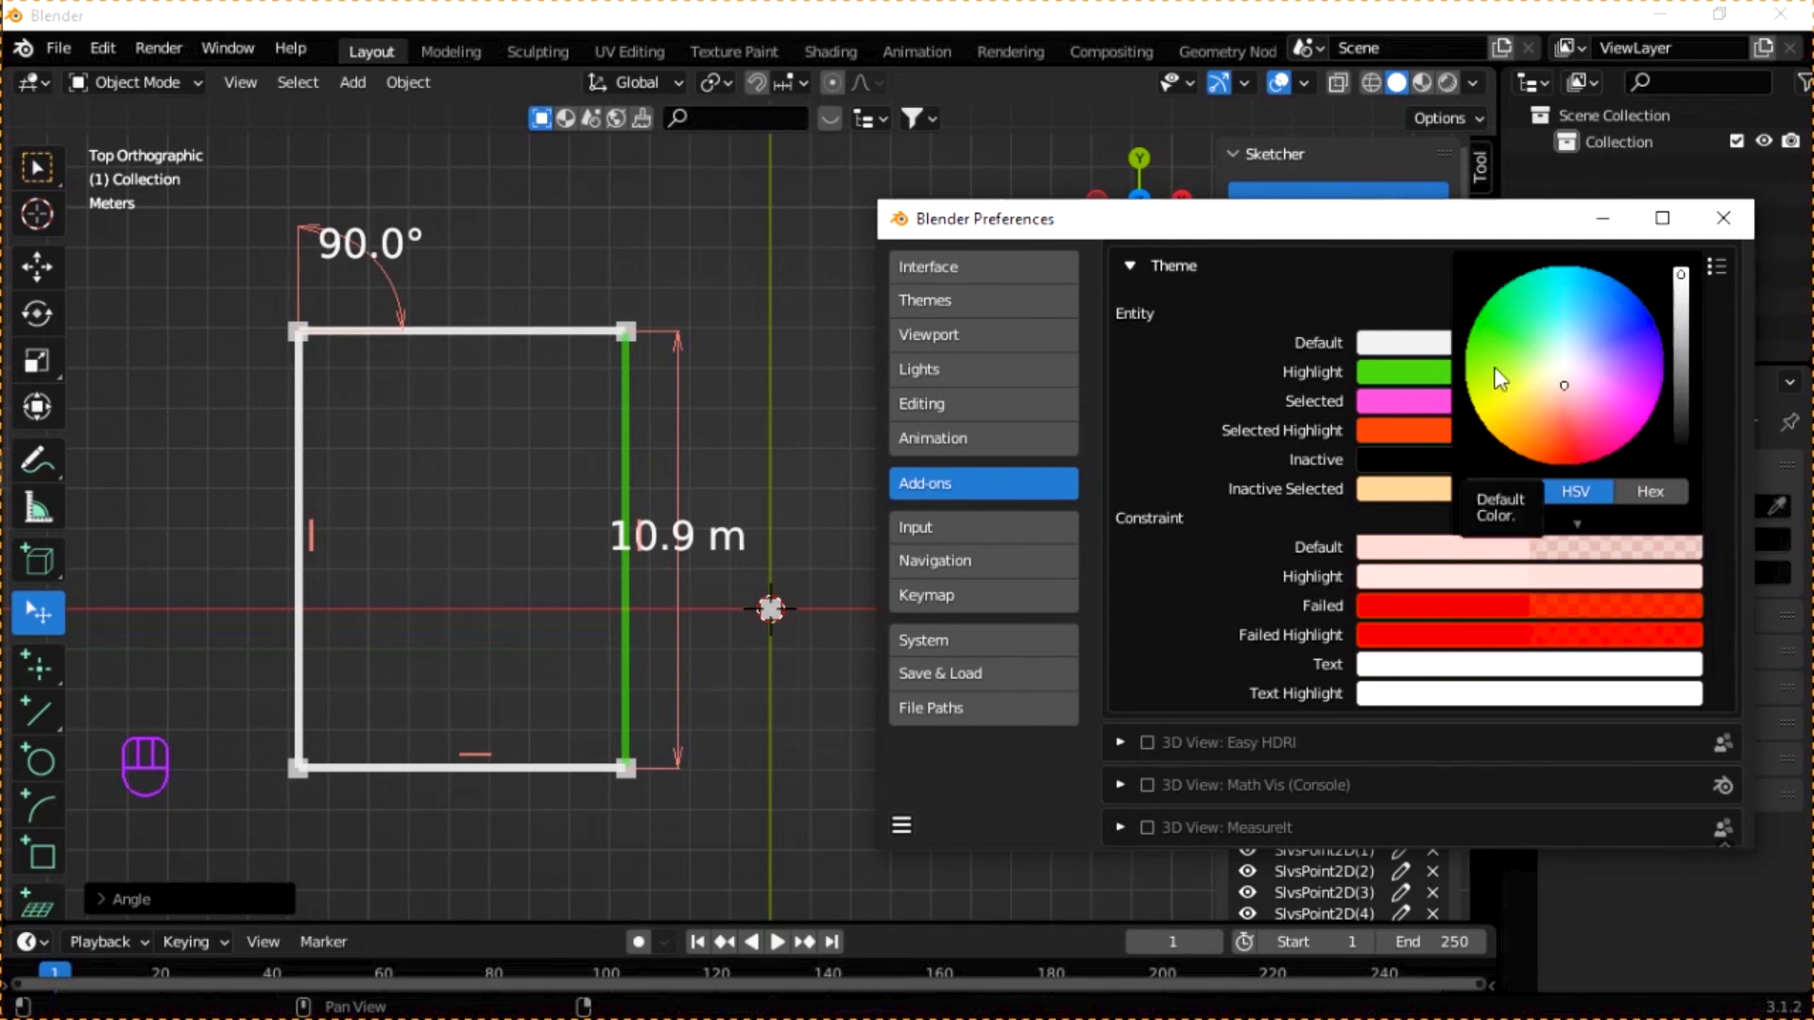
click(1626, 315)
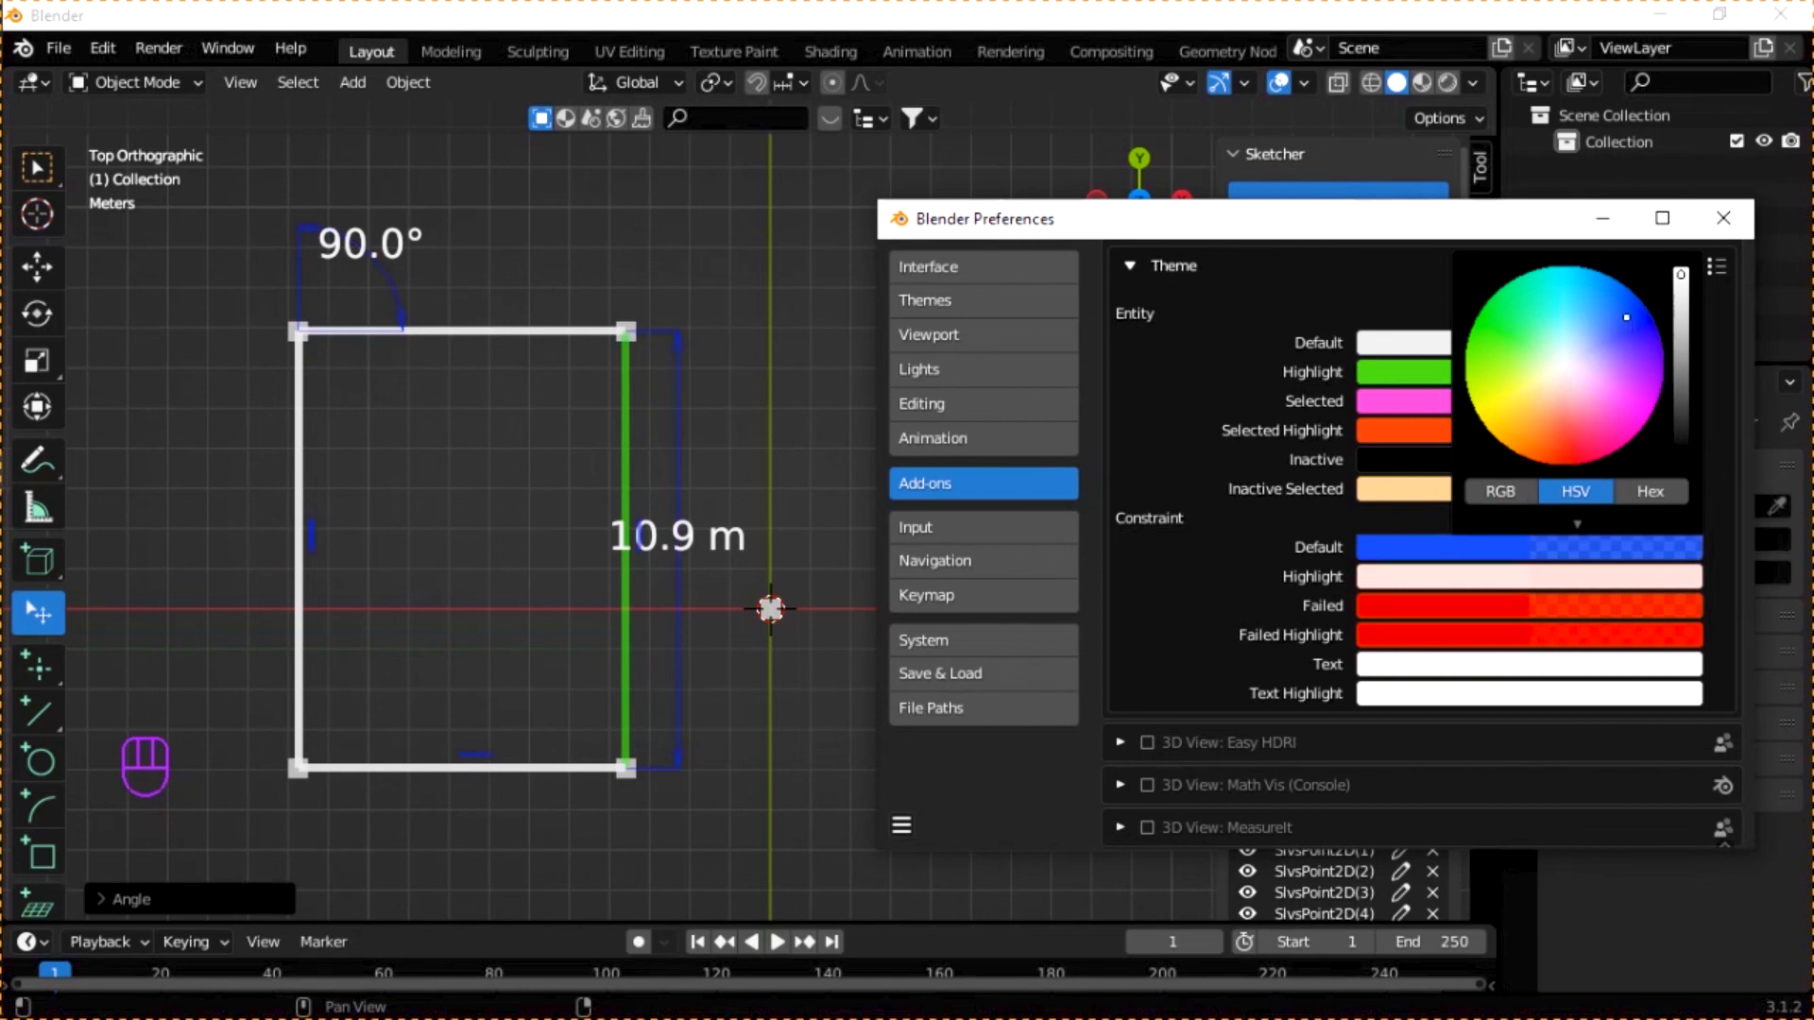
click(1508, 416)
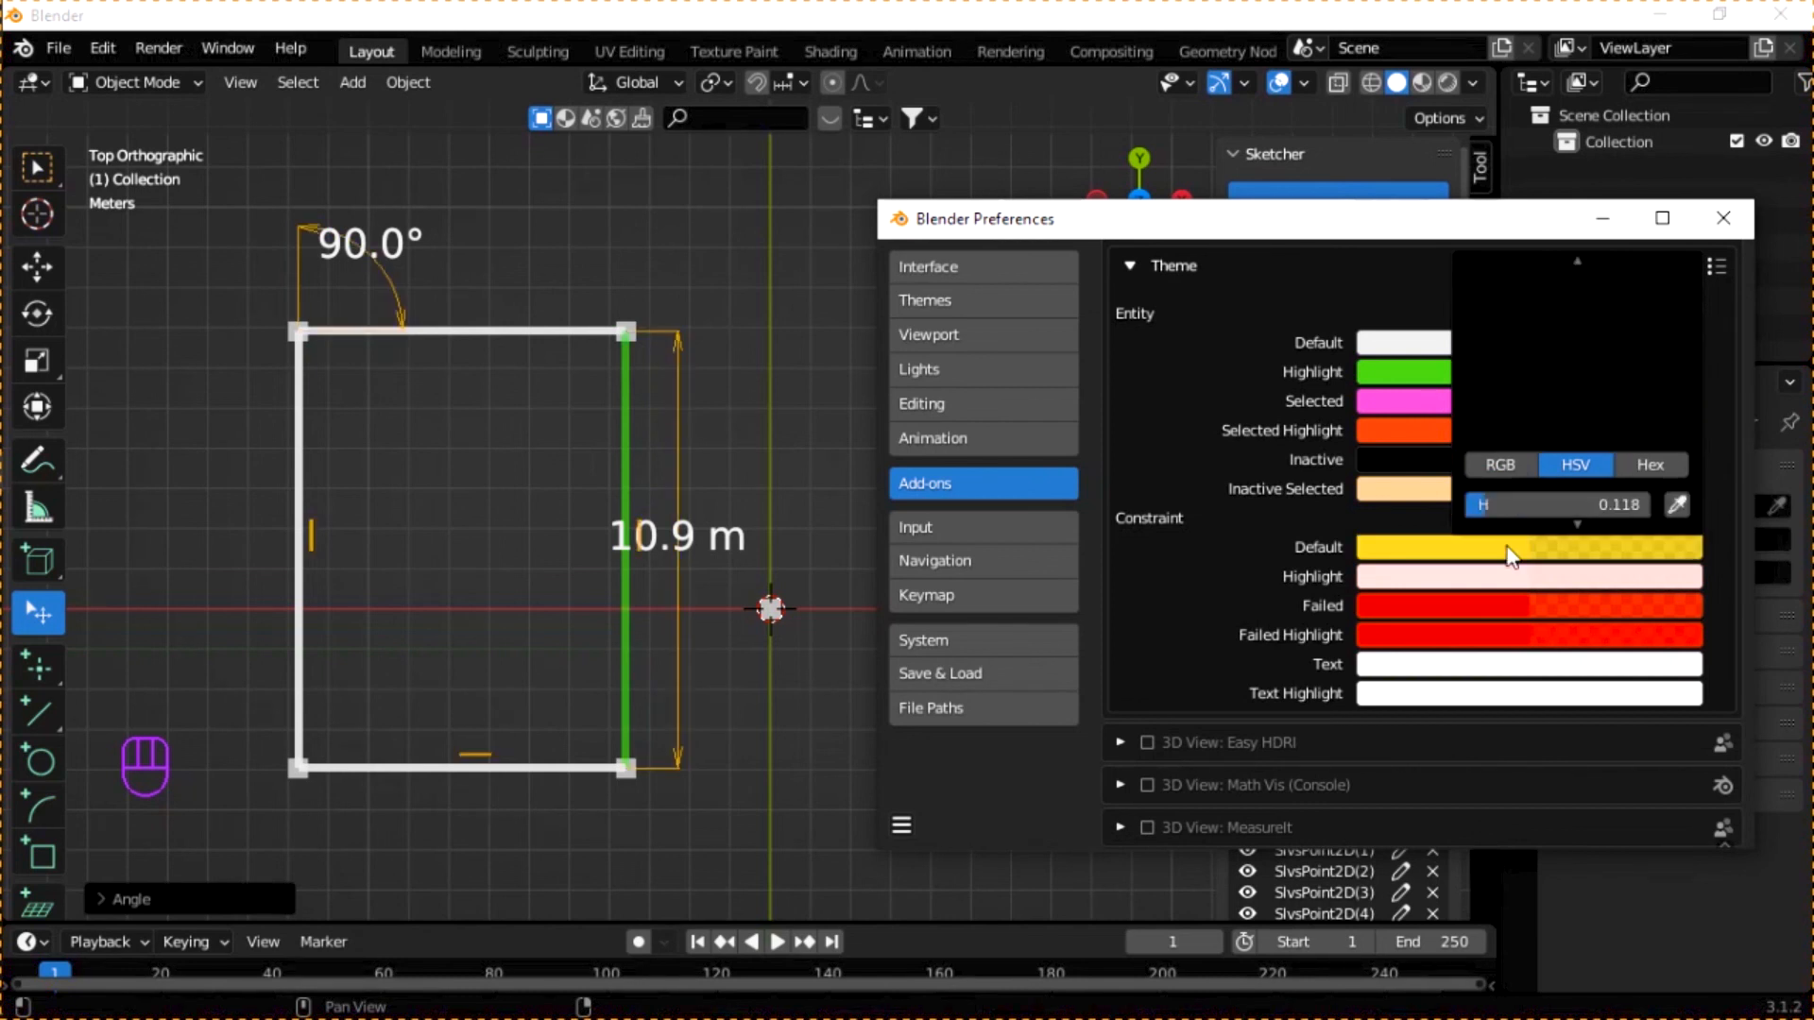
- Change the Highlight constraint color in the add-on's theme to magenta
click(1385, 579)
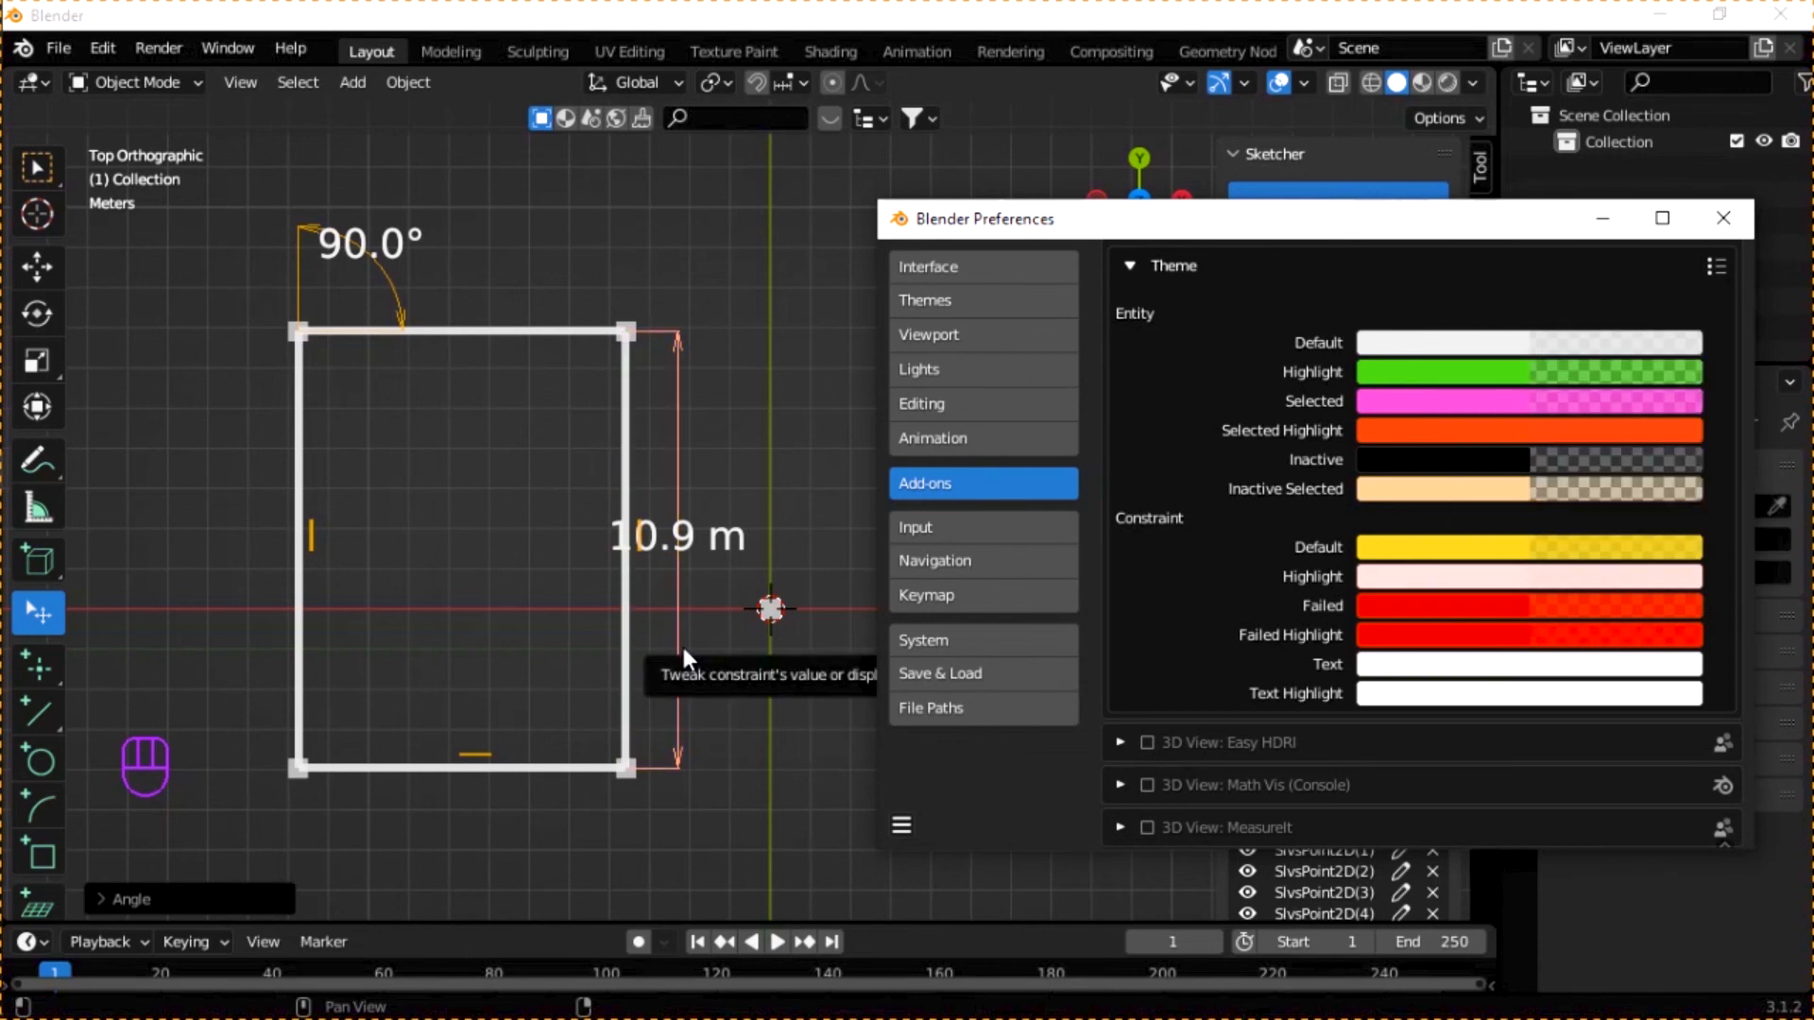
click(1449, 579)
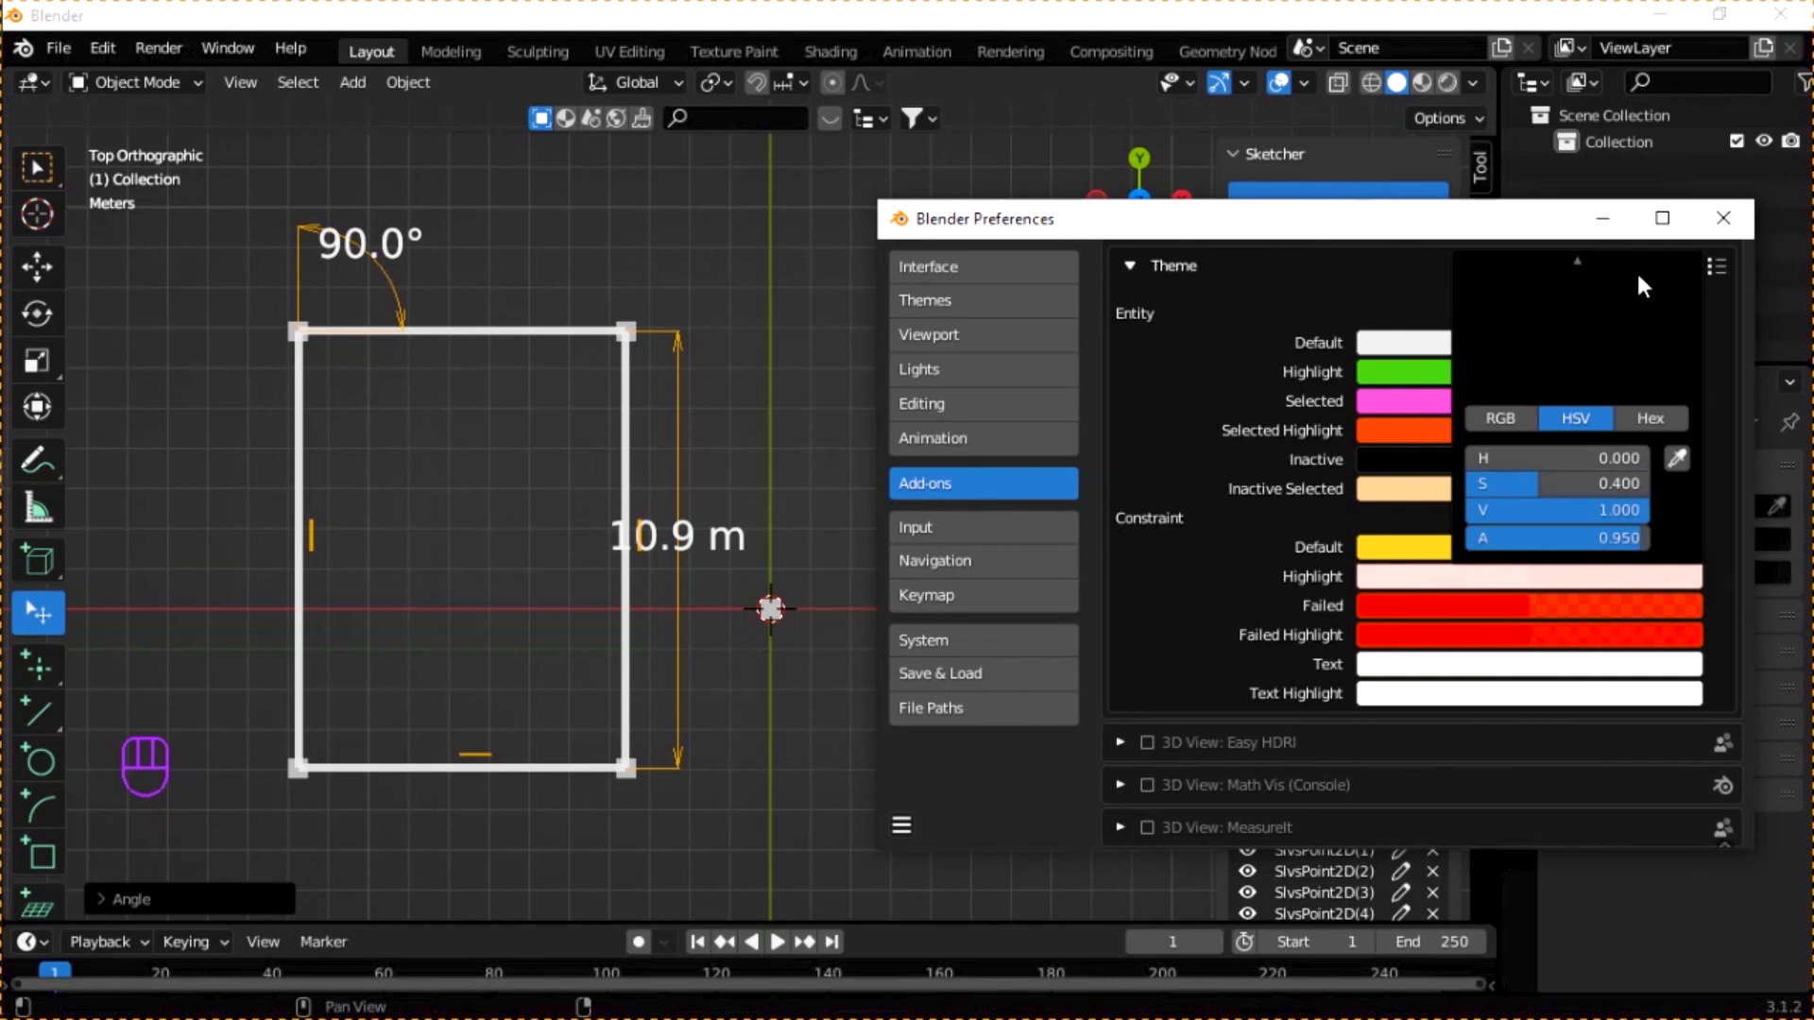
scroll(1633, 324, up, 3)
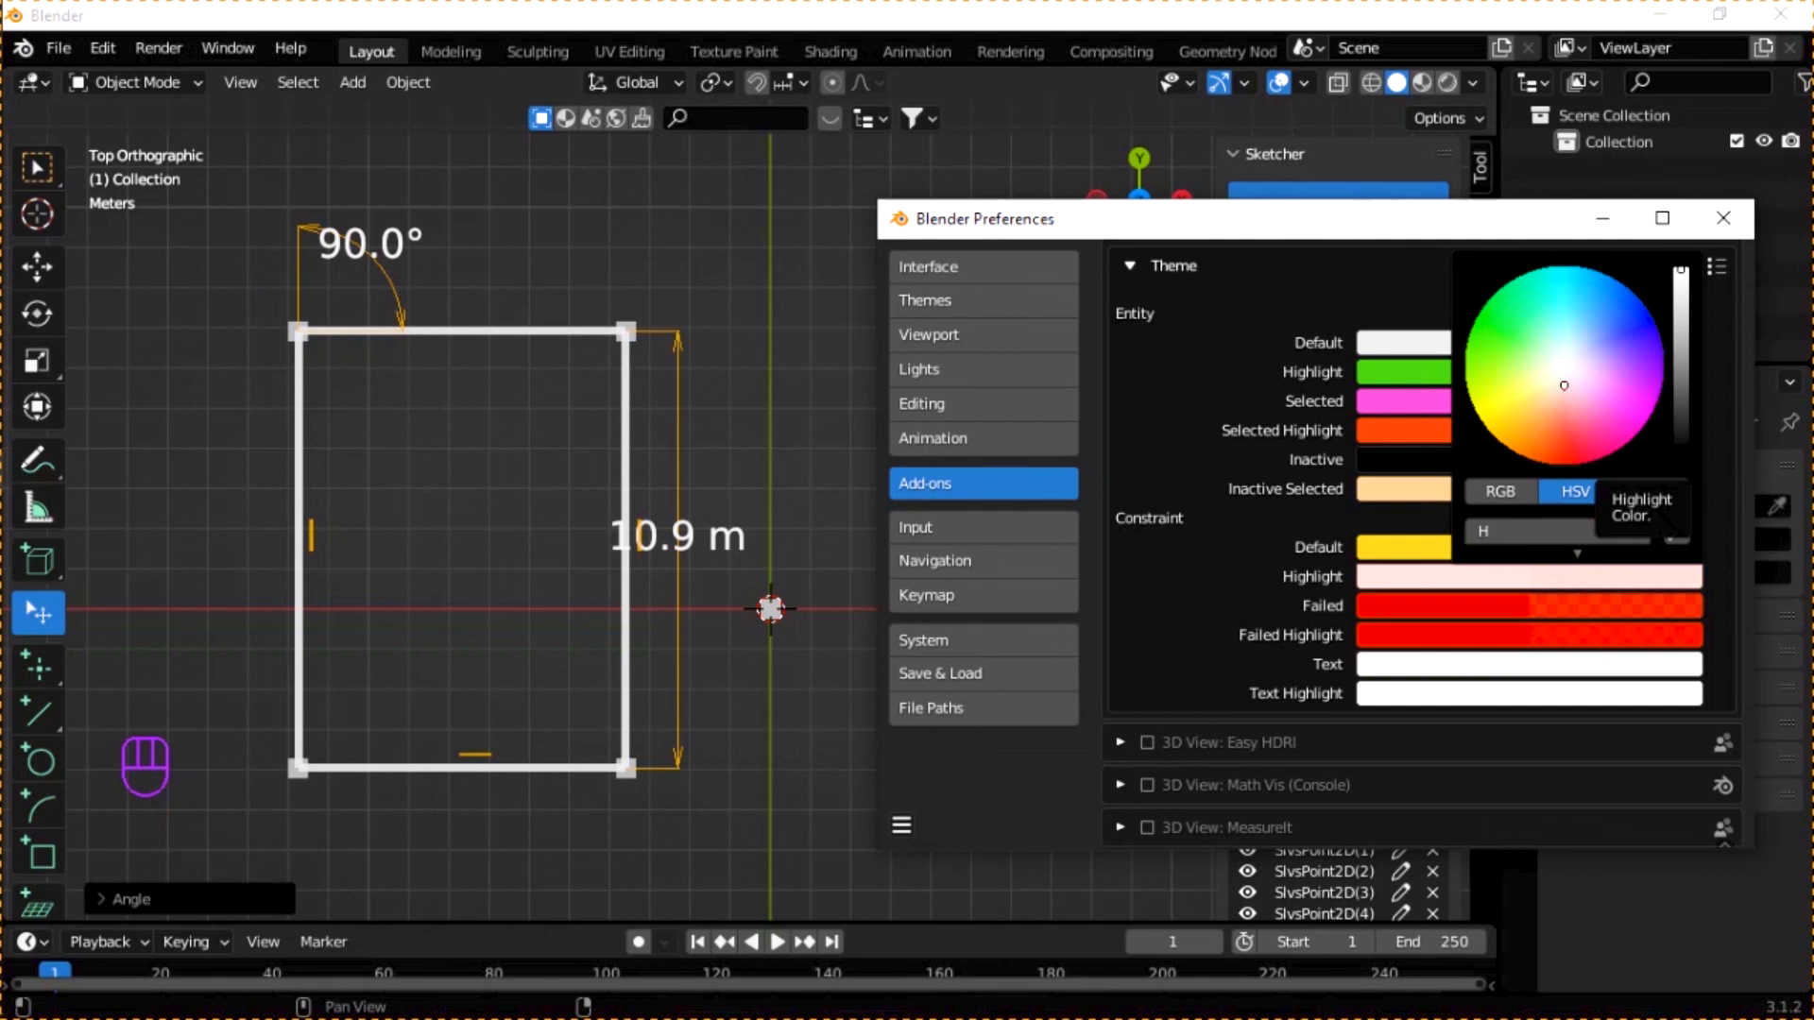
click(1634, 410)
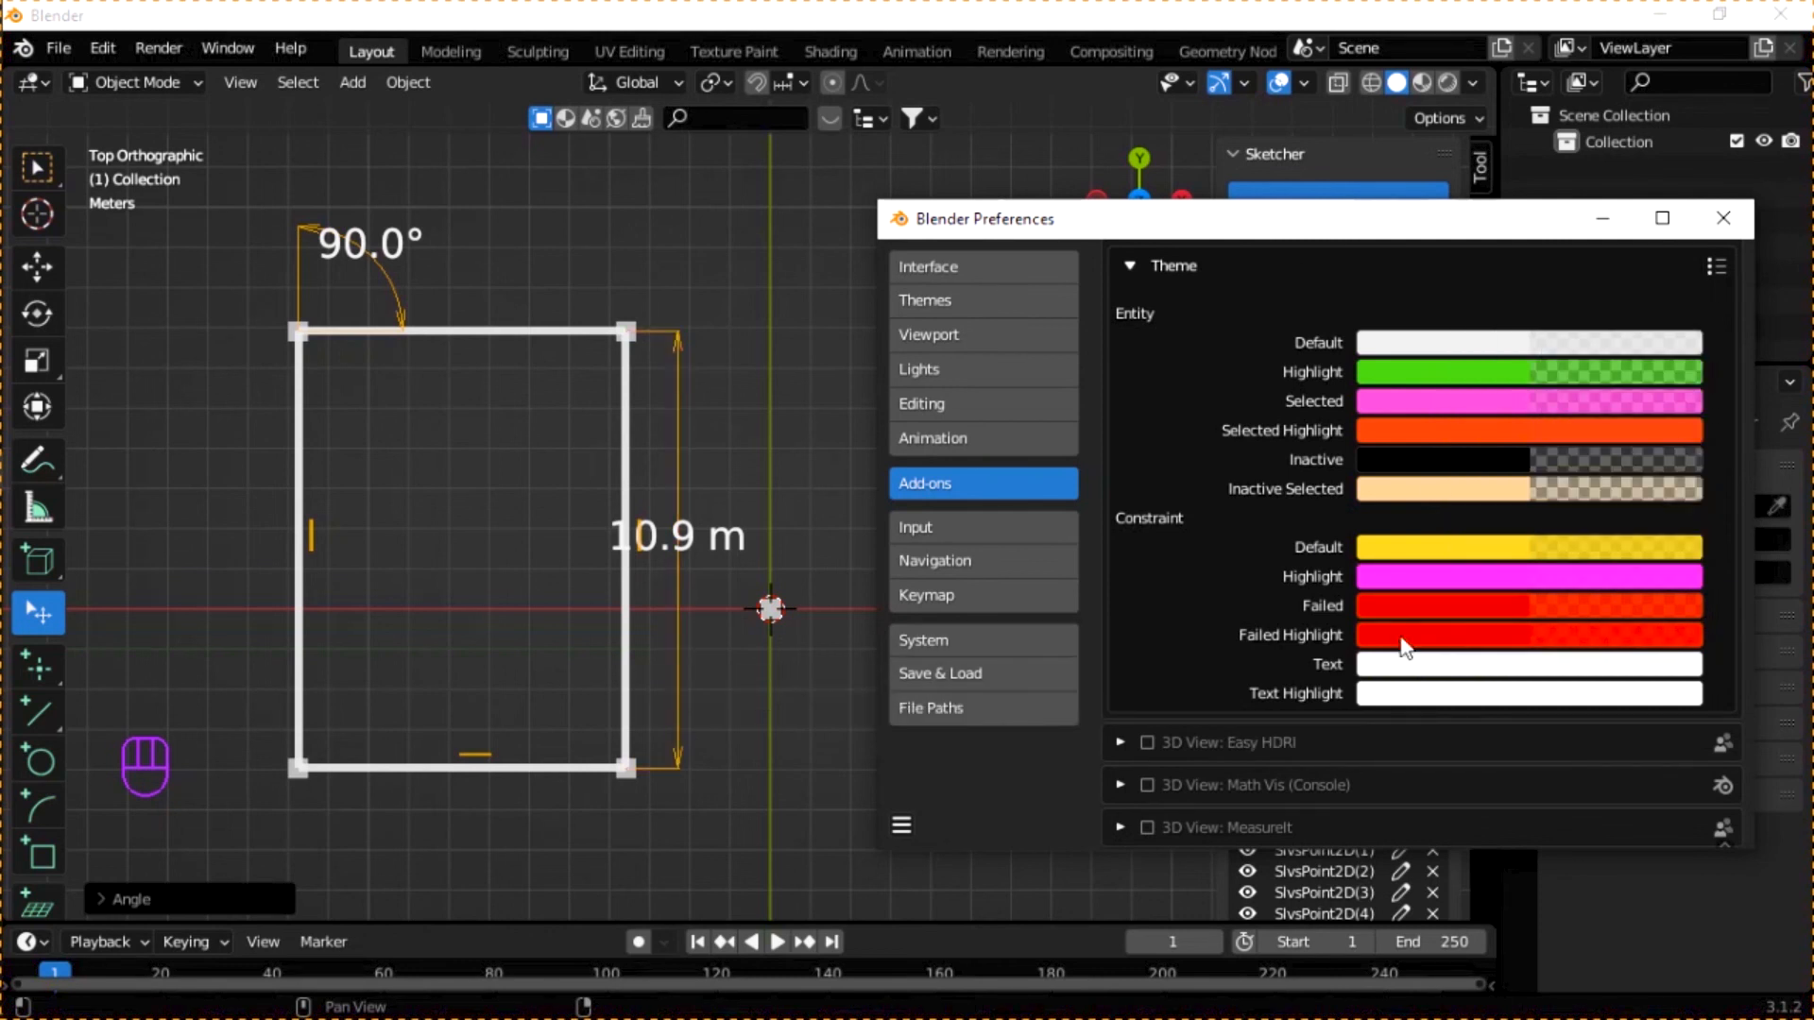
- Try blue for the constraint Text color and settle on bright green
scroll(1404, 648, down, 1)
click(1405, 614)
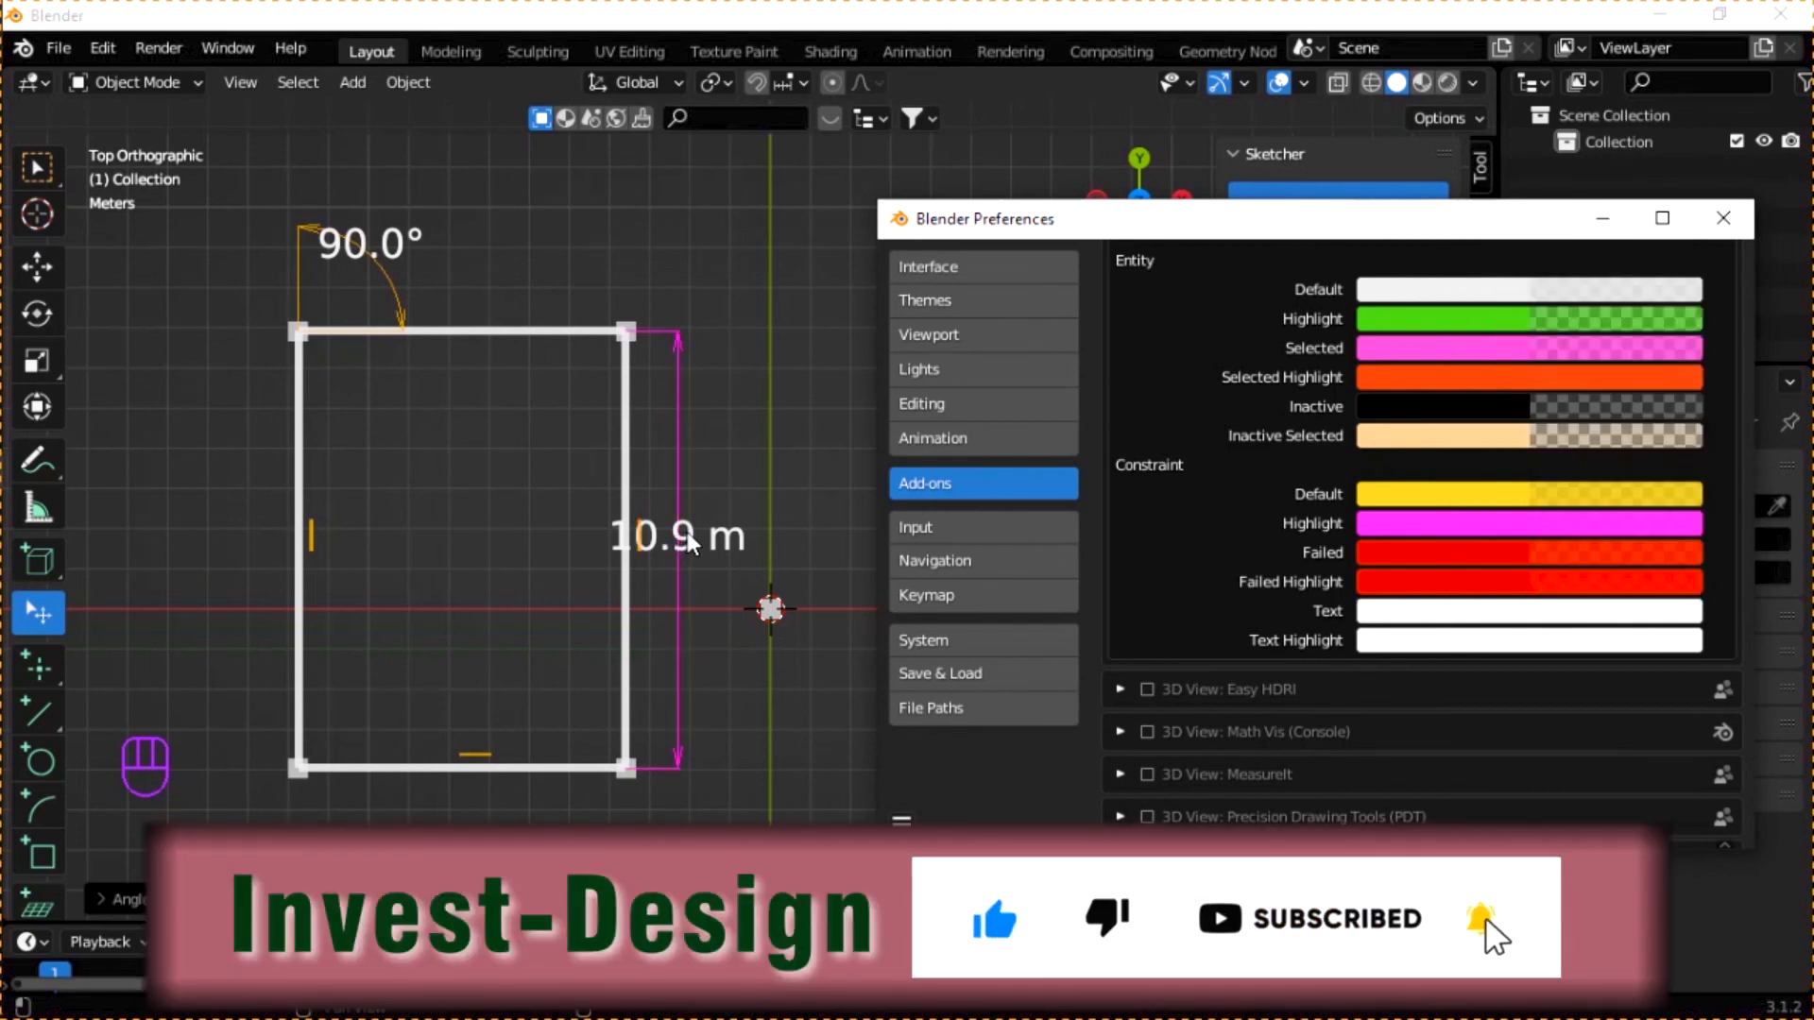
click(1468, 612)
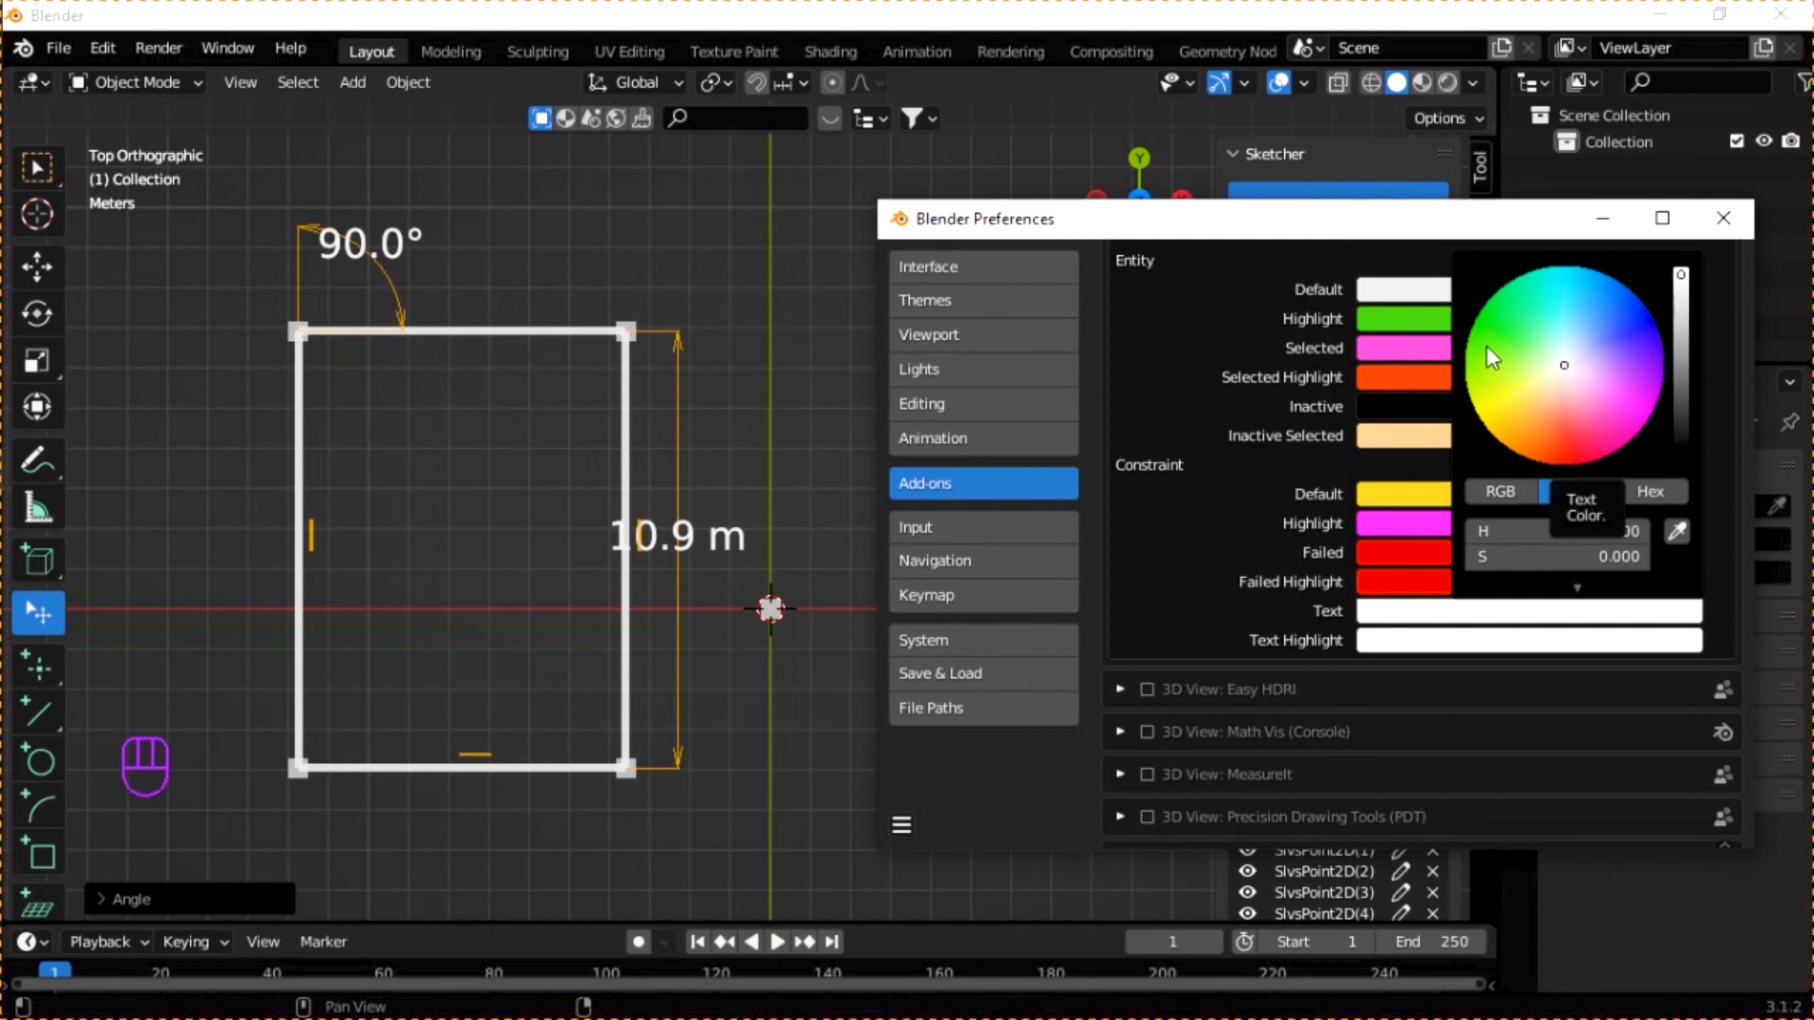
click(1633, 325)
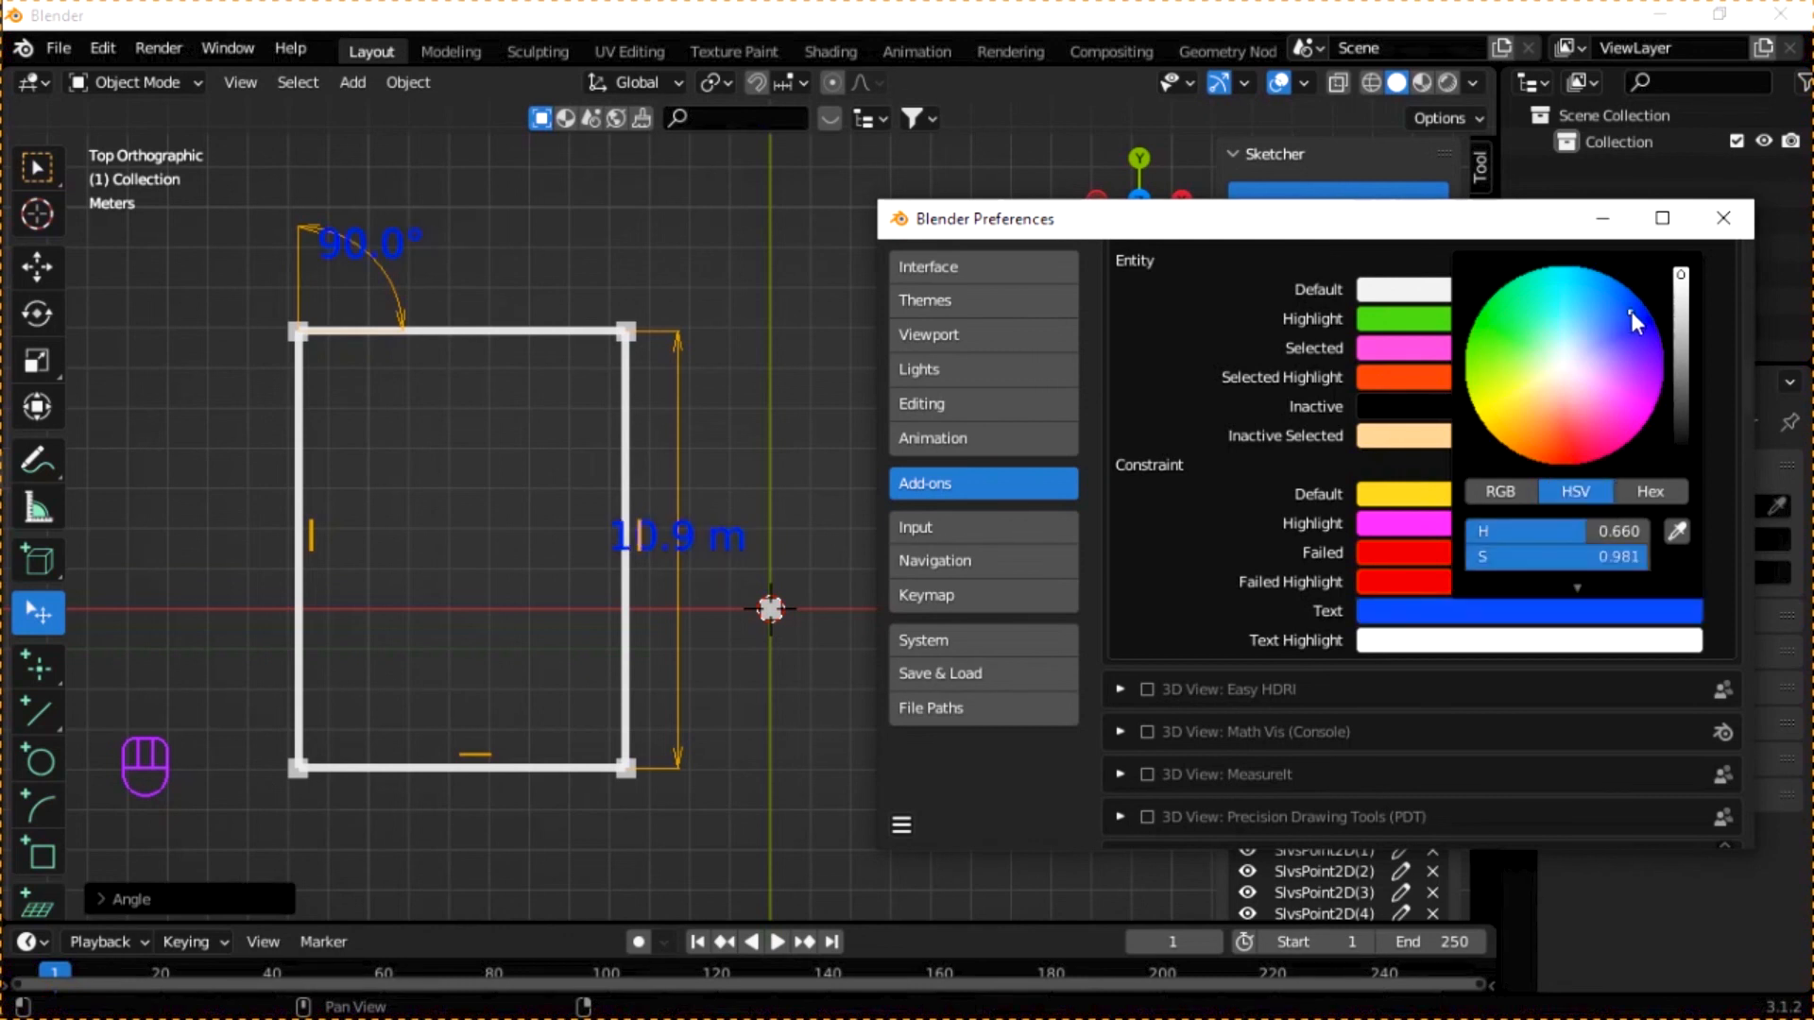
click(1487, 332)
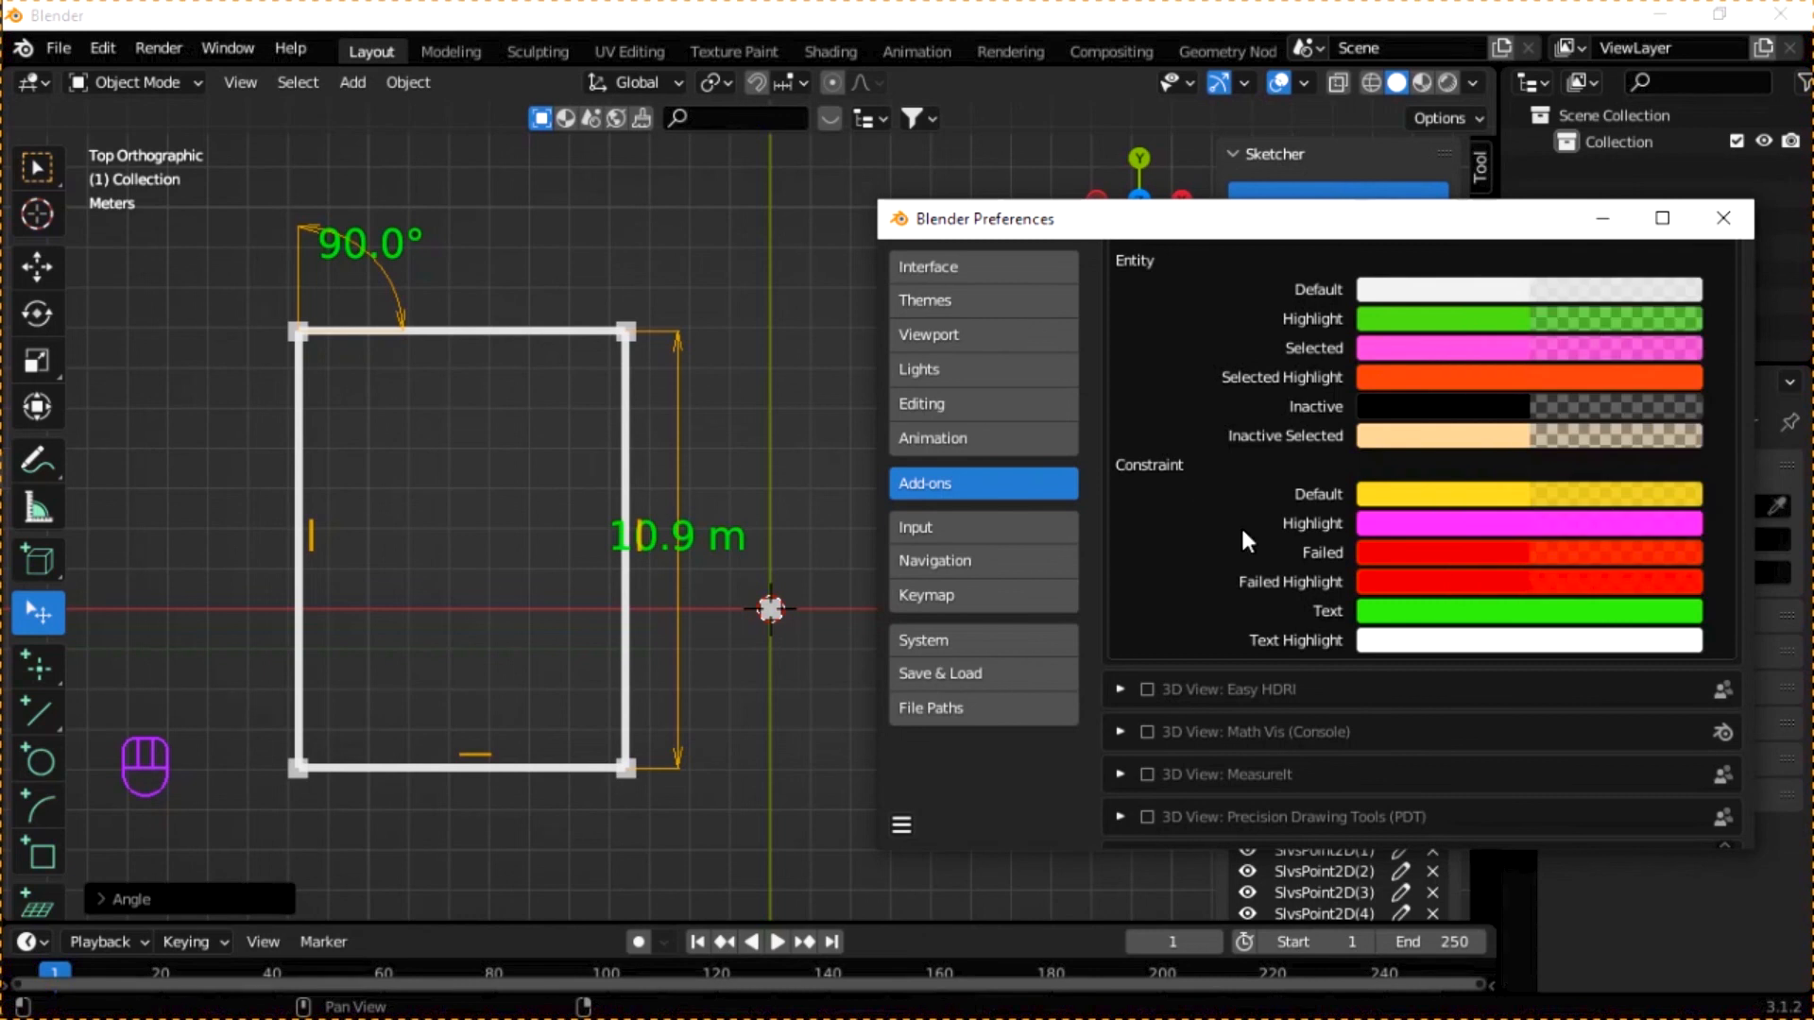
- Change the constraint Text Highlight color in the add-on's theme to yellow
click(1428, 645)
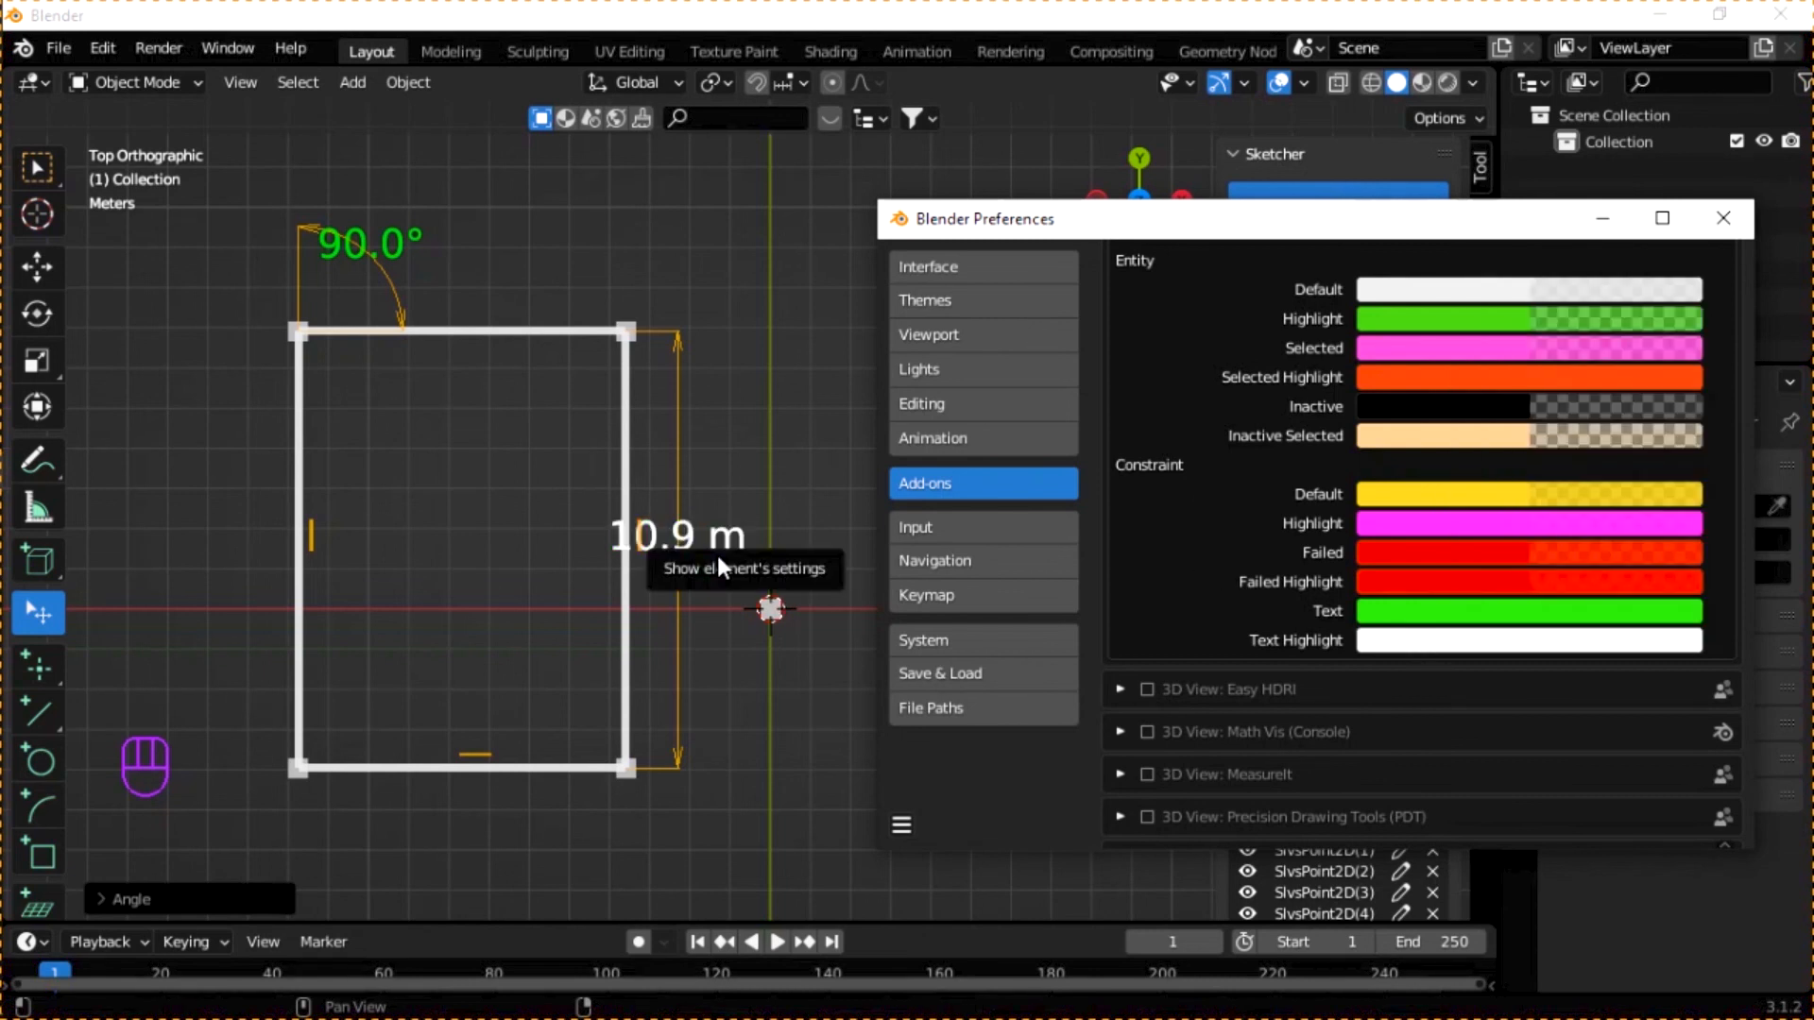
click(1404, 643)
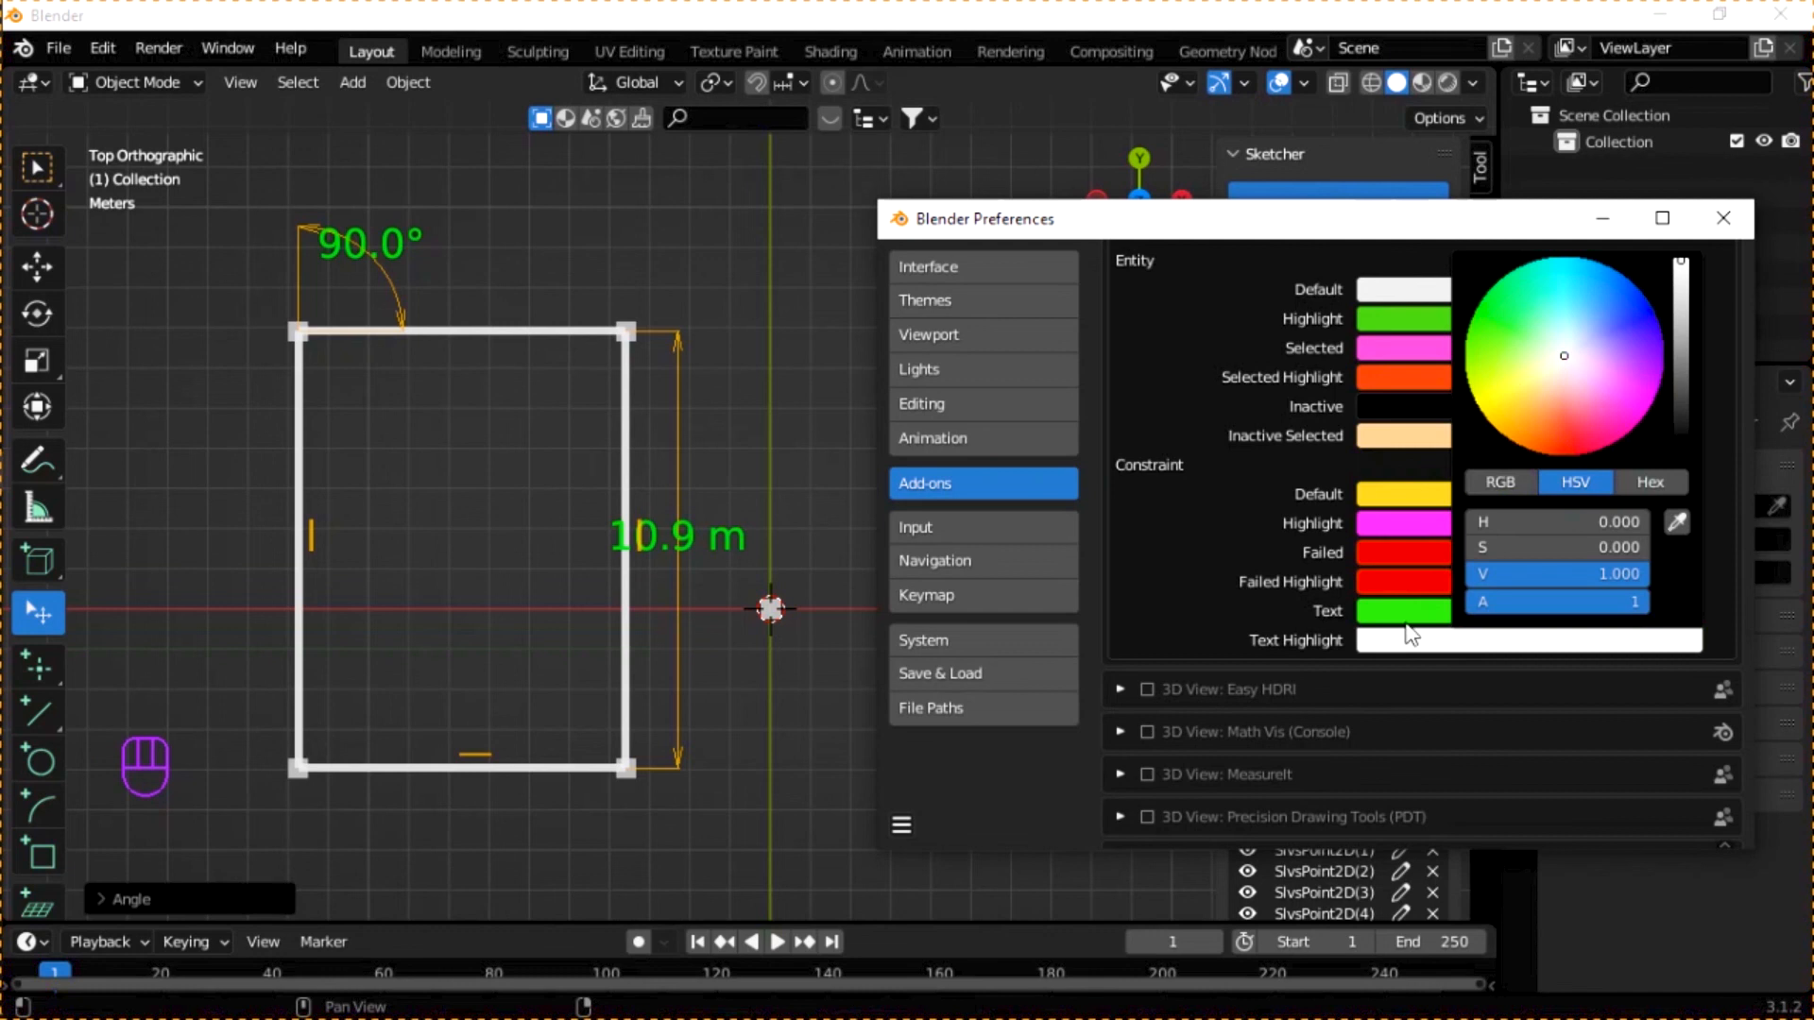
click(1515, 393)
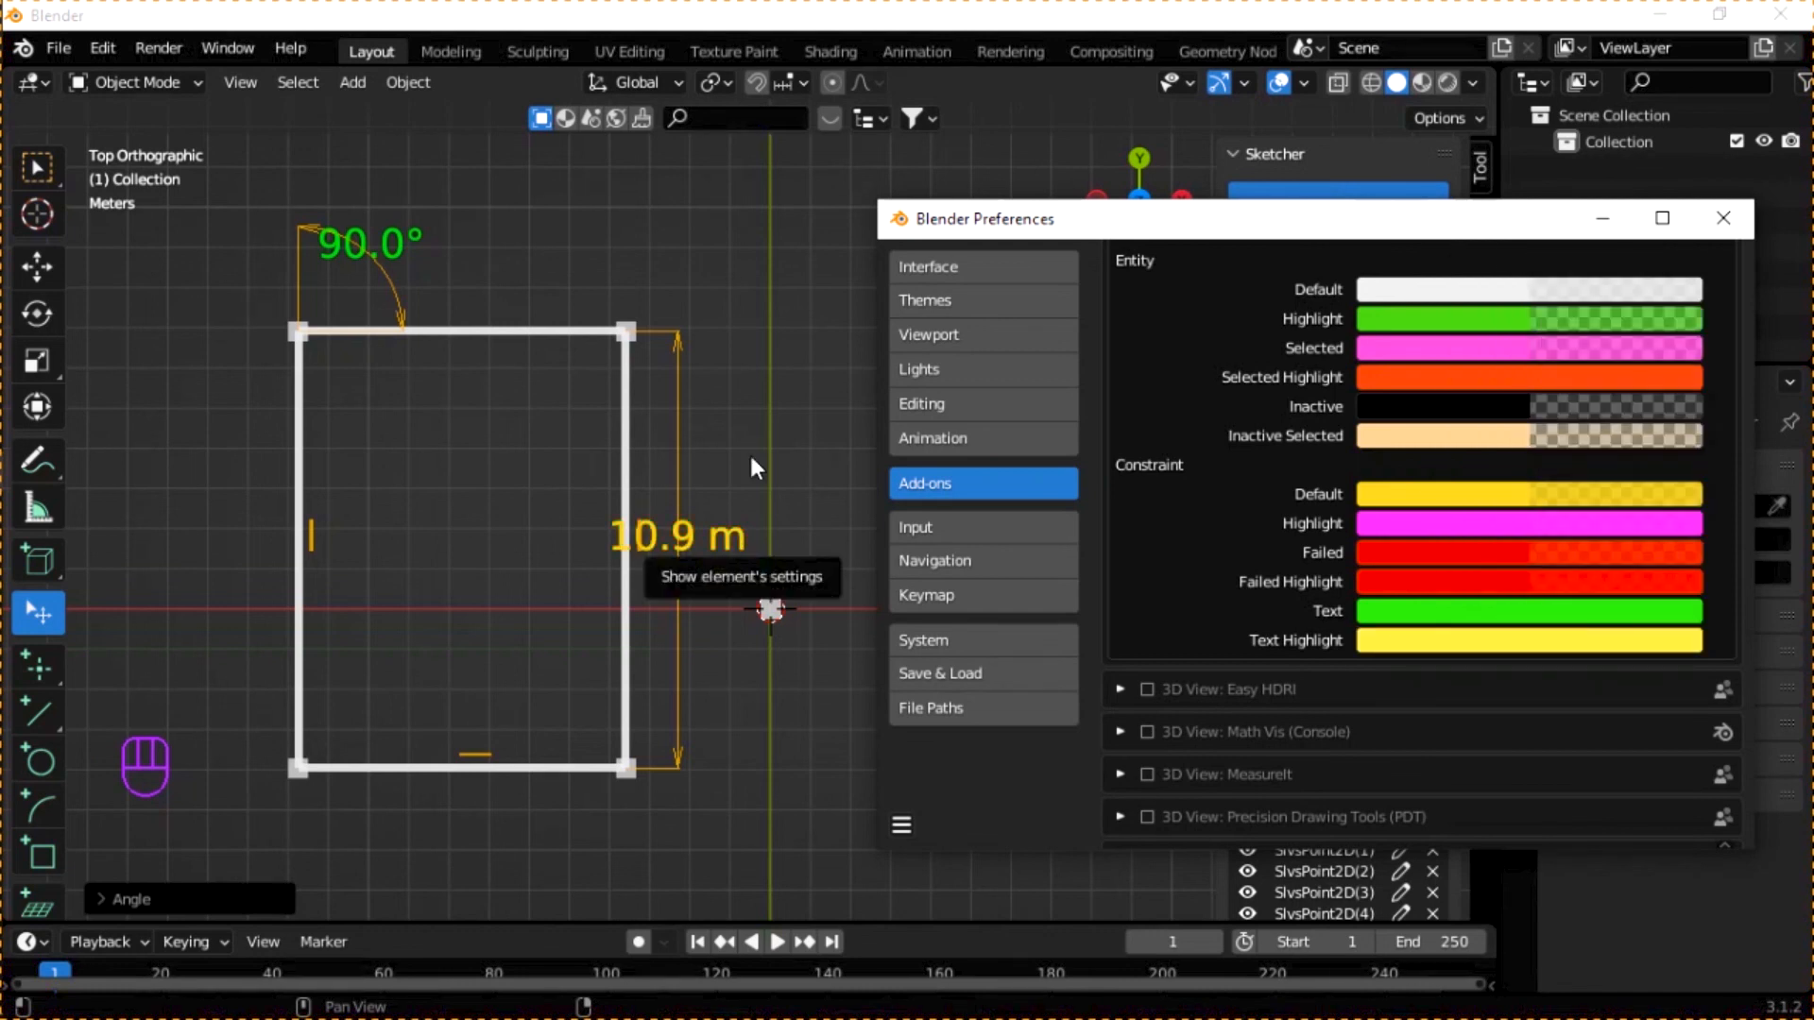
- Collapse the add-on's Theme settings and return to its General settings
scroll(1272, 525, down, 3)
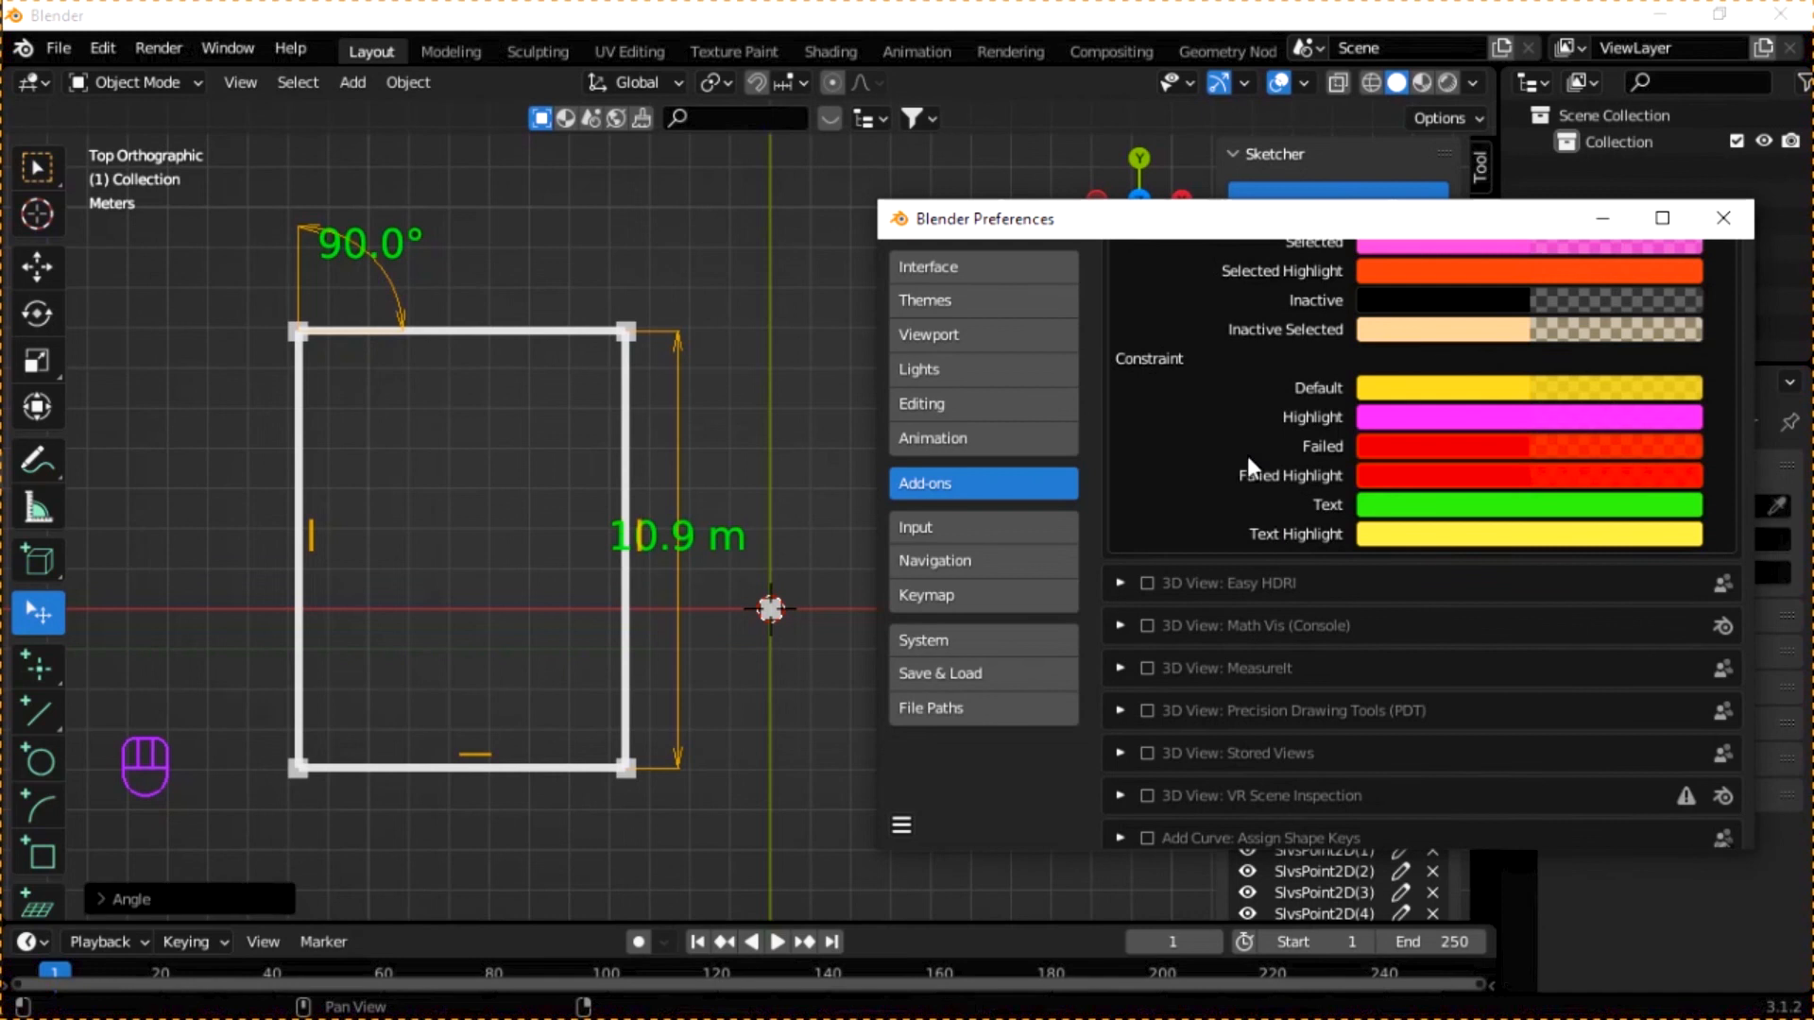
scroll(1247, 455, up, 6)
click(1129, 374)
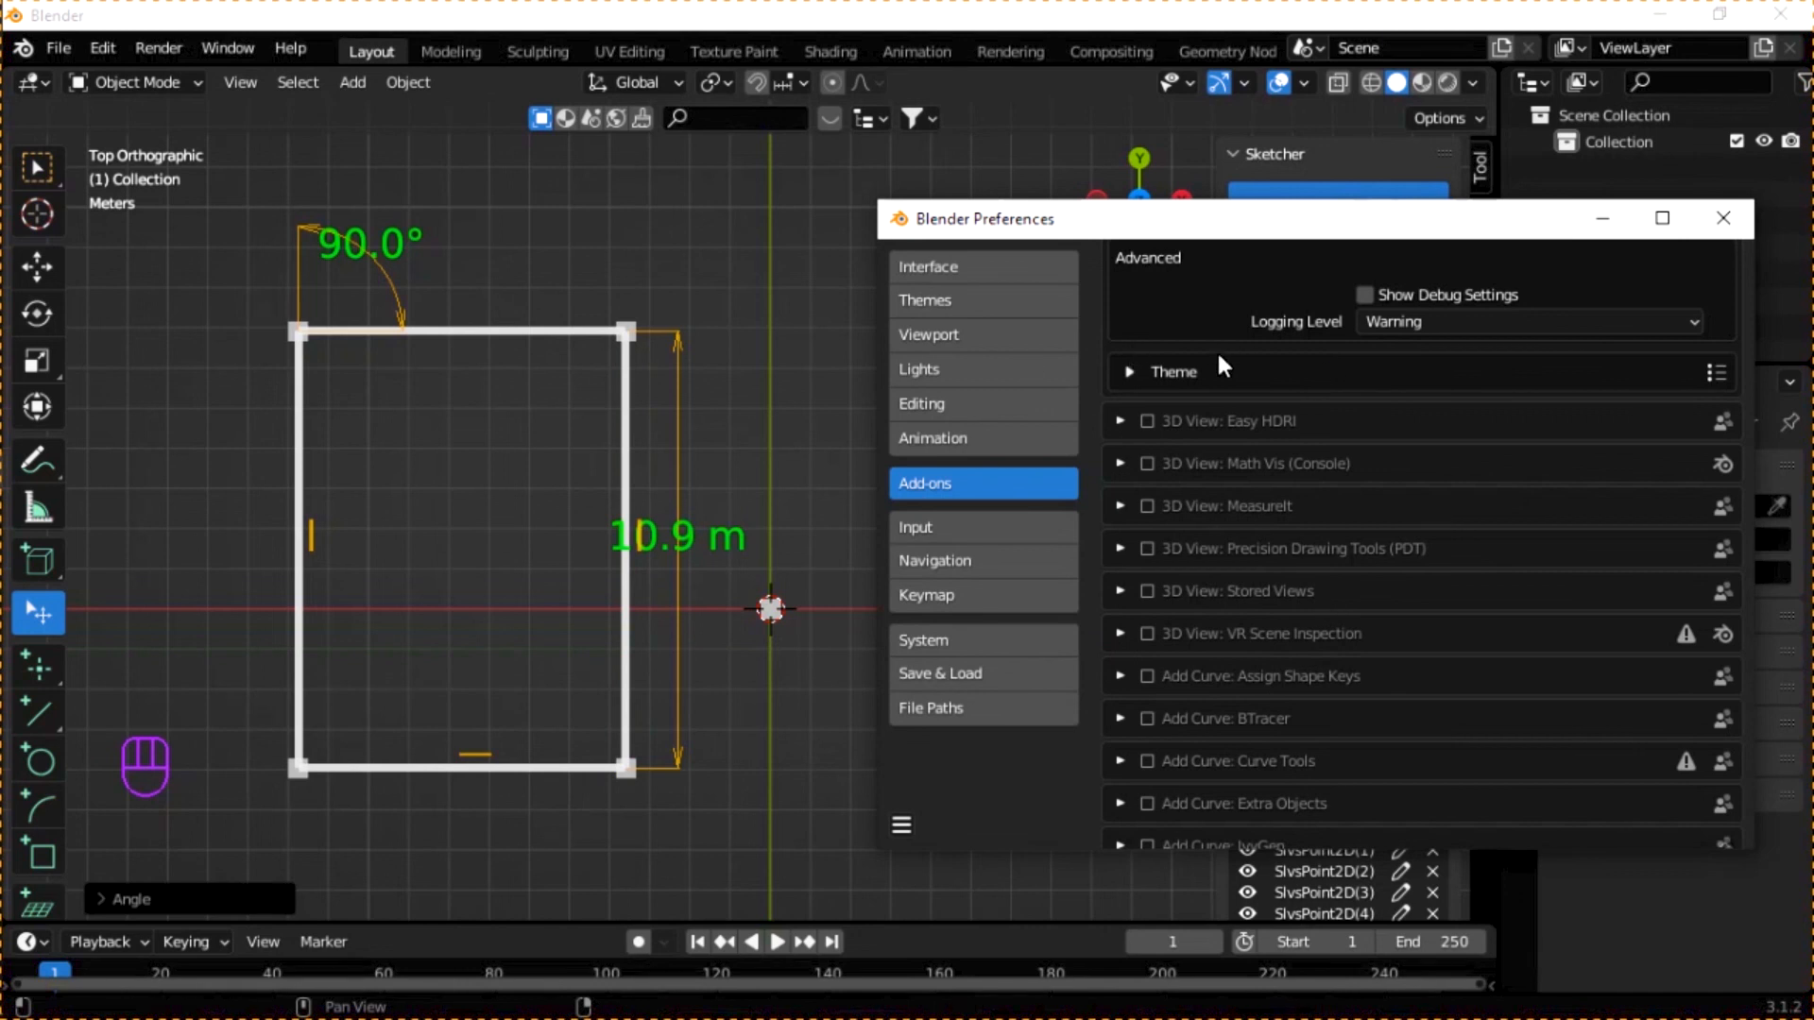
scroll(1244, 397, up, 10)
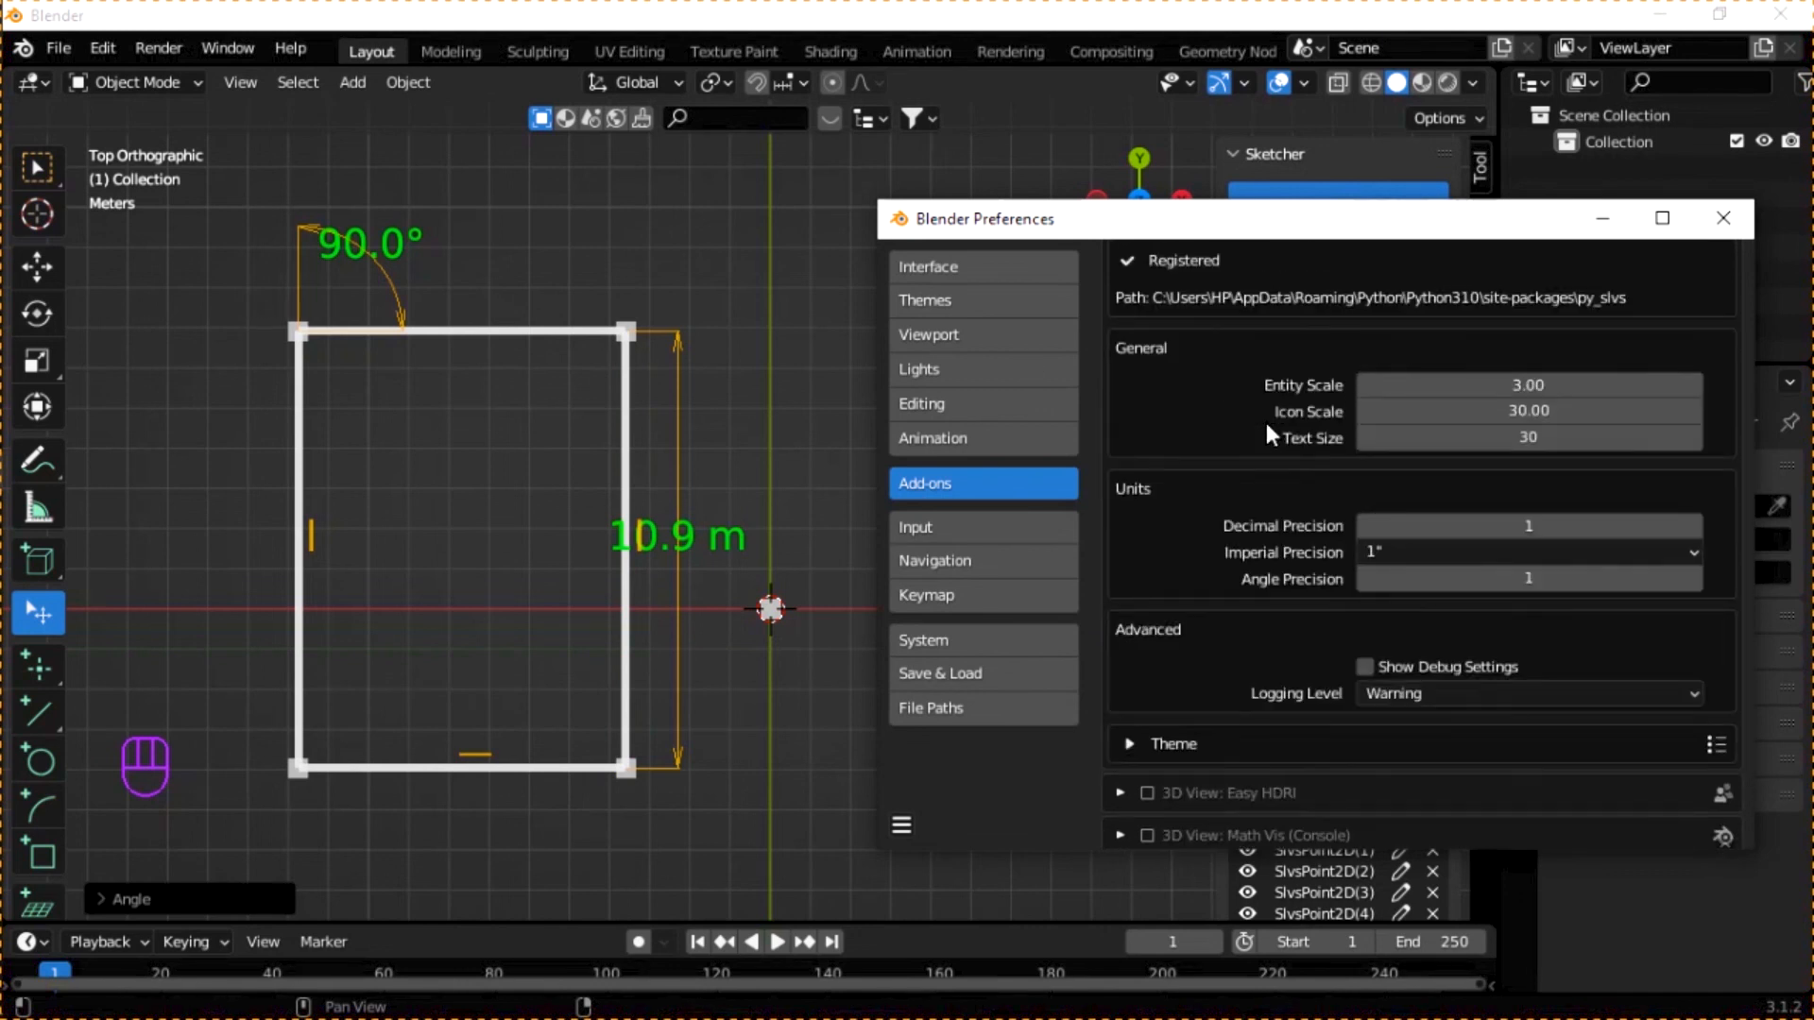